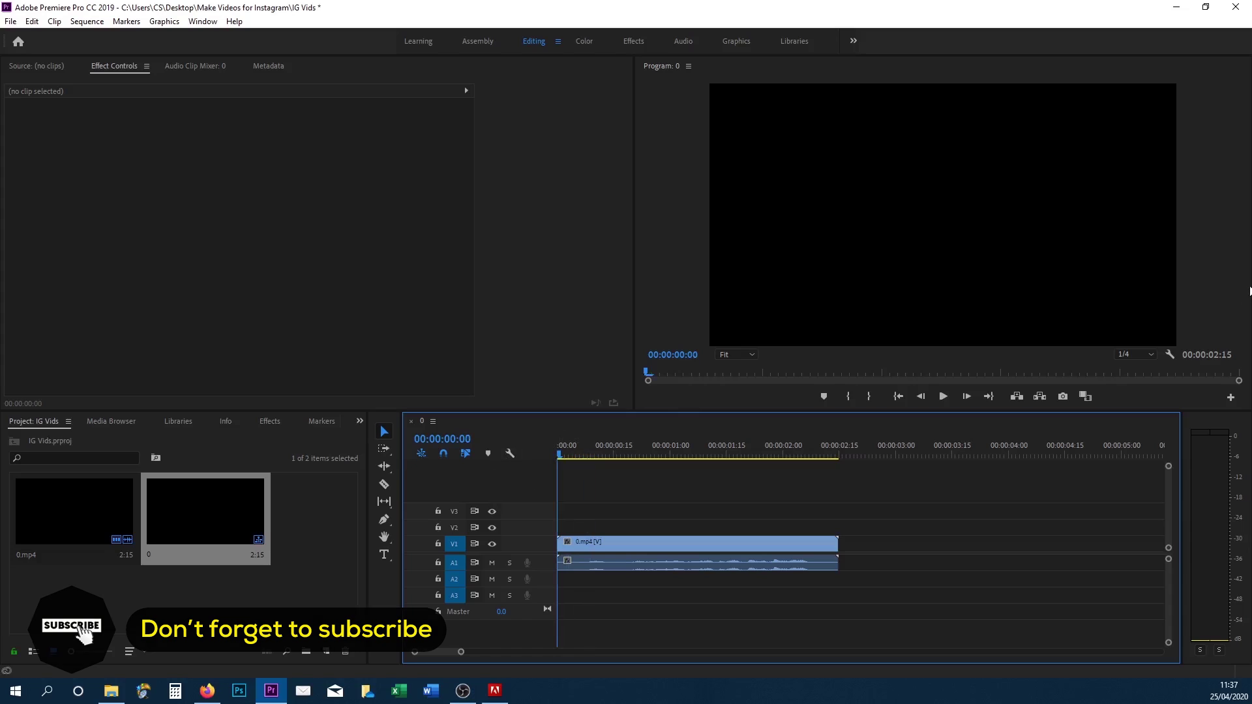
Play the 0.mp4 clip in the timeline, then return the playhead to the start.
{"action": "left_click", "coordinate": [944, 396]}
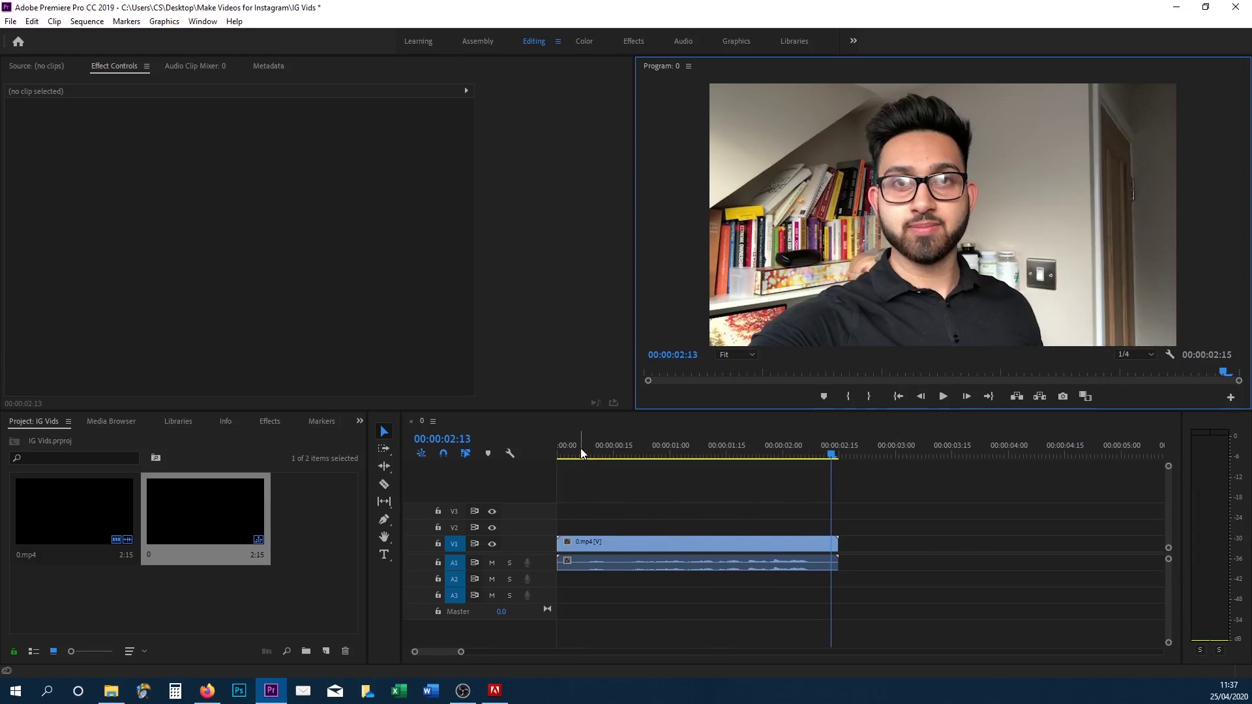
{"action": "left_click_drag", "start_coordinate": [580, 448], "coordinate": [526, 449]}
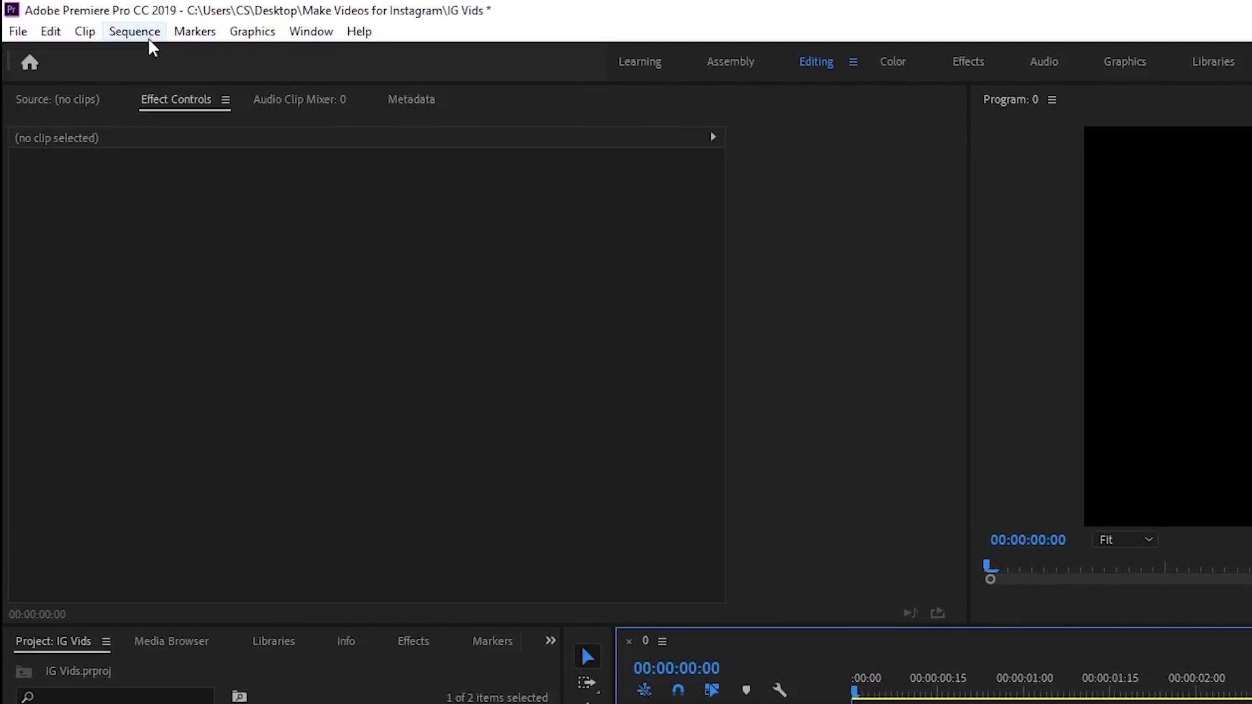
Open the sequence settings and set the editing mode to Custom.
{"action": "left_click", "coordinate": [108, 26]}
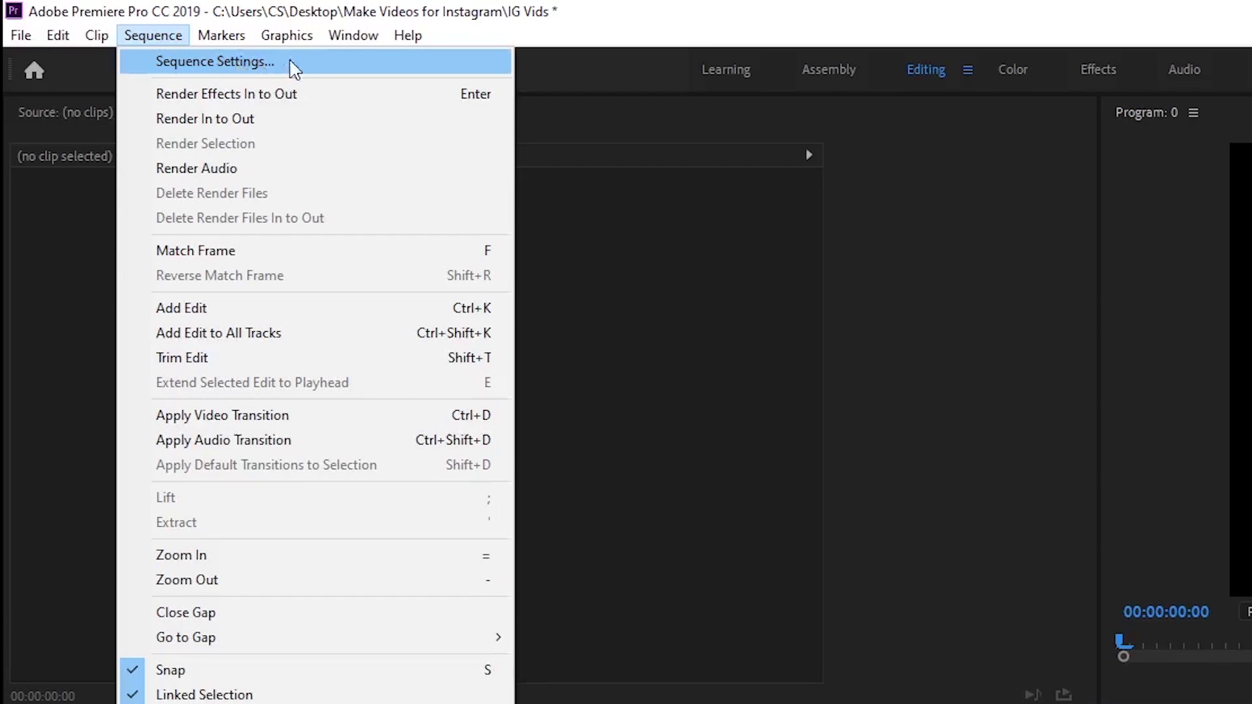
{"action": "left_click", "coordinate": [294, 62]}
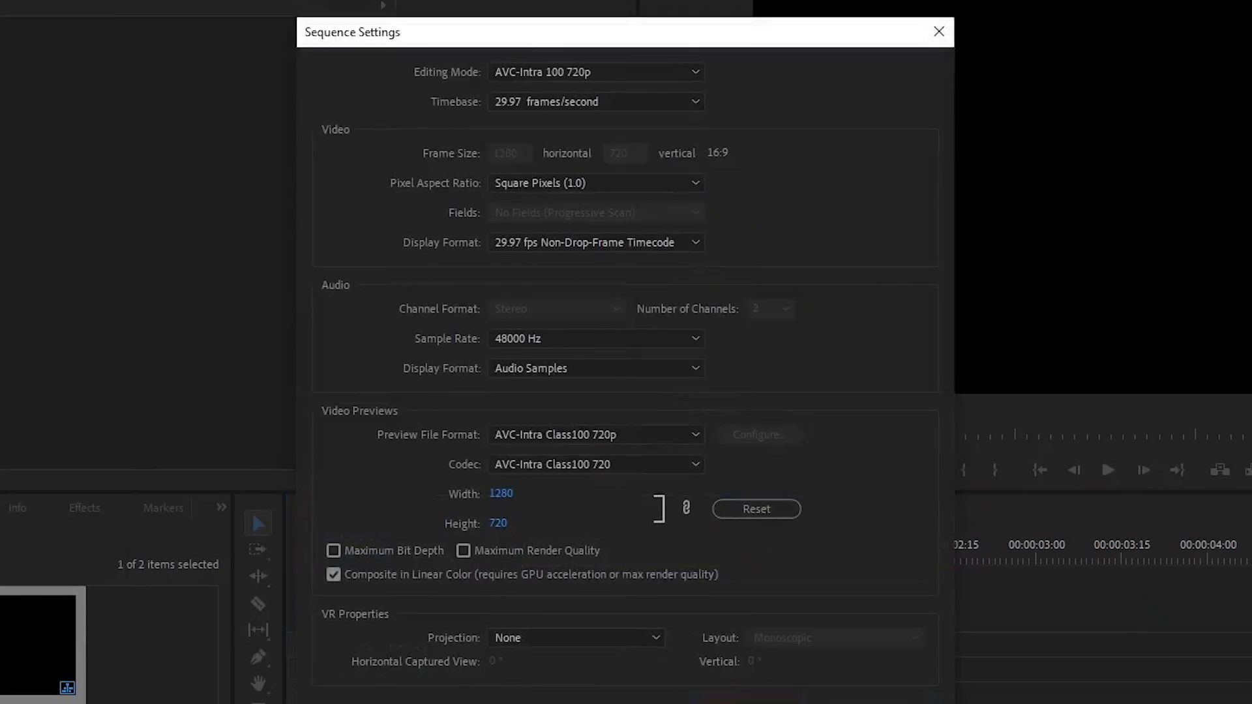
{"action": "left_click", "coordinate": [537, 72]}
{"action": "scroll", "coordinate": [547, 131], "scroll_direction": "up", "scroll_amount": 2}
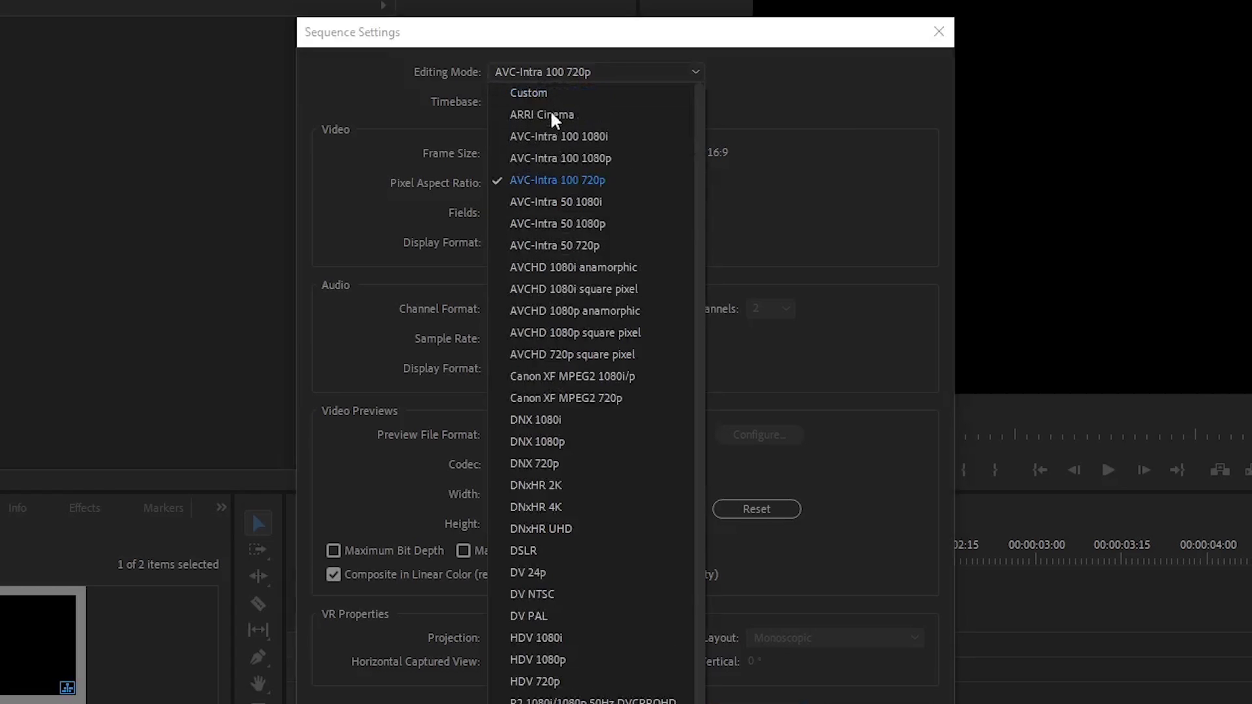
{"action": "left_click", "coordinate": [553, 96]}
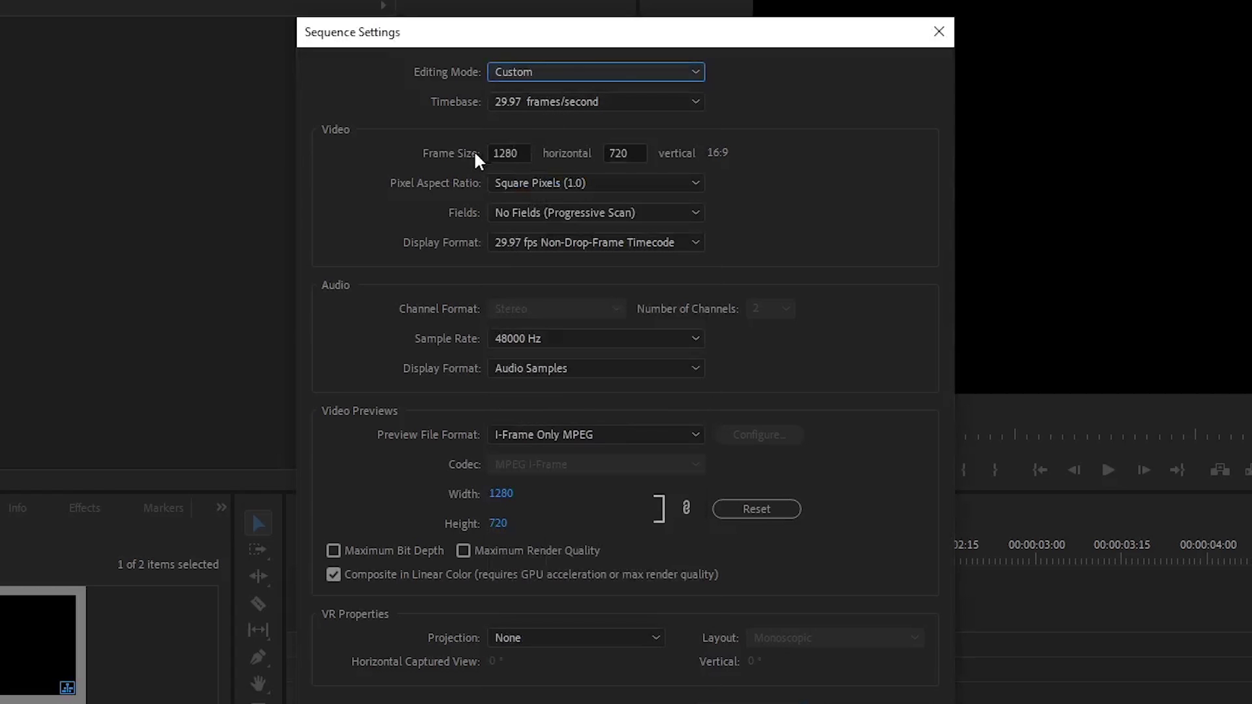
Set the sequence frame size to 1080 horizontal by 1080 vertical.
{"action": "left_click", "coordinate": [515, 152]}
{"action": "left_click_drag", "start_coordinate": [515, 151], "coordinate": [429, 160]}
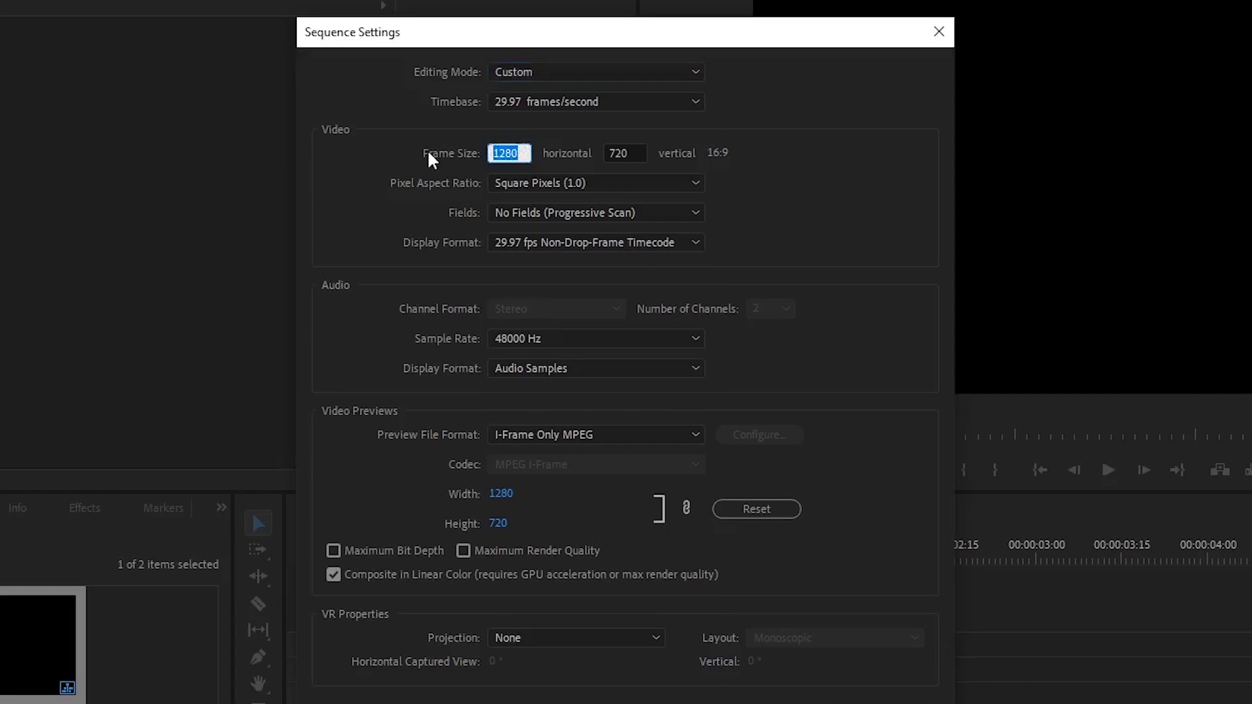
{"action": "type", "text": "1080"}
{"action": "key", "text": "Tab"}
{"action": "type", "text": "10980"}
{"action": "key", "text": "BackSpace"}
{"action": "key", "text": "BackSpace"}
{"action": "key", "text": "BackSpace"}
{"action": "type", "text": "80"}
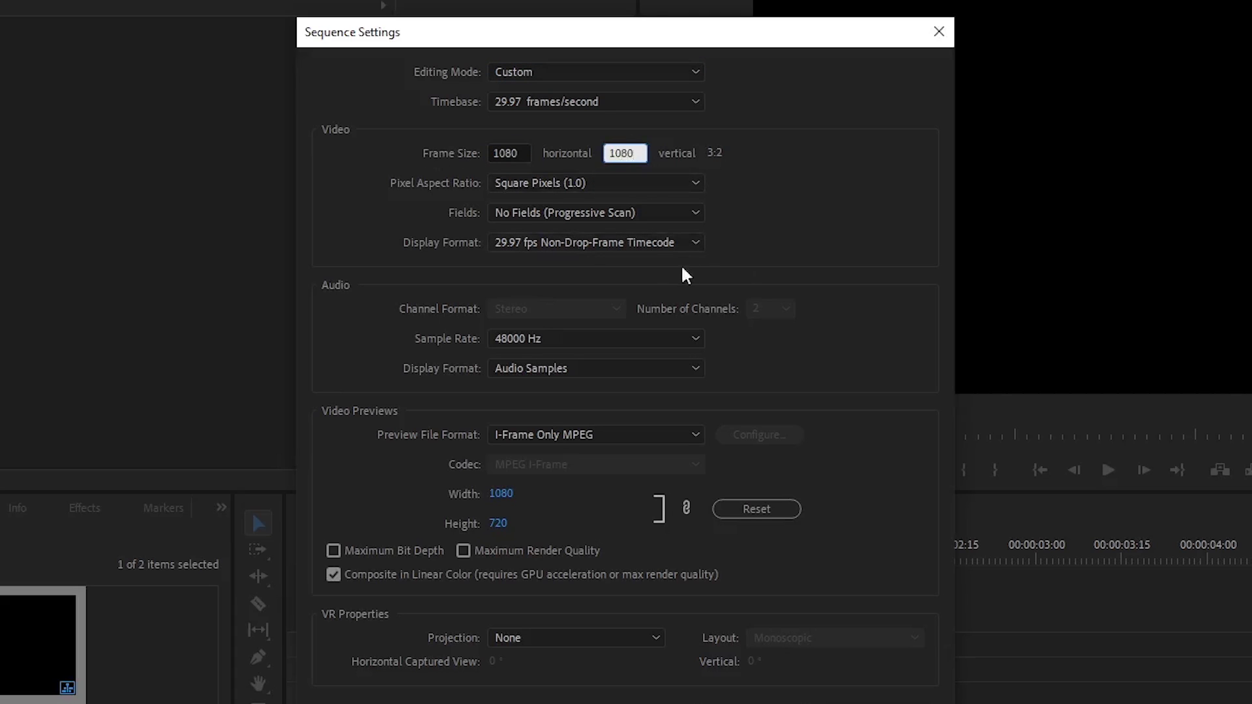
{"action": "left_click", "coordinate": [751, 147]}
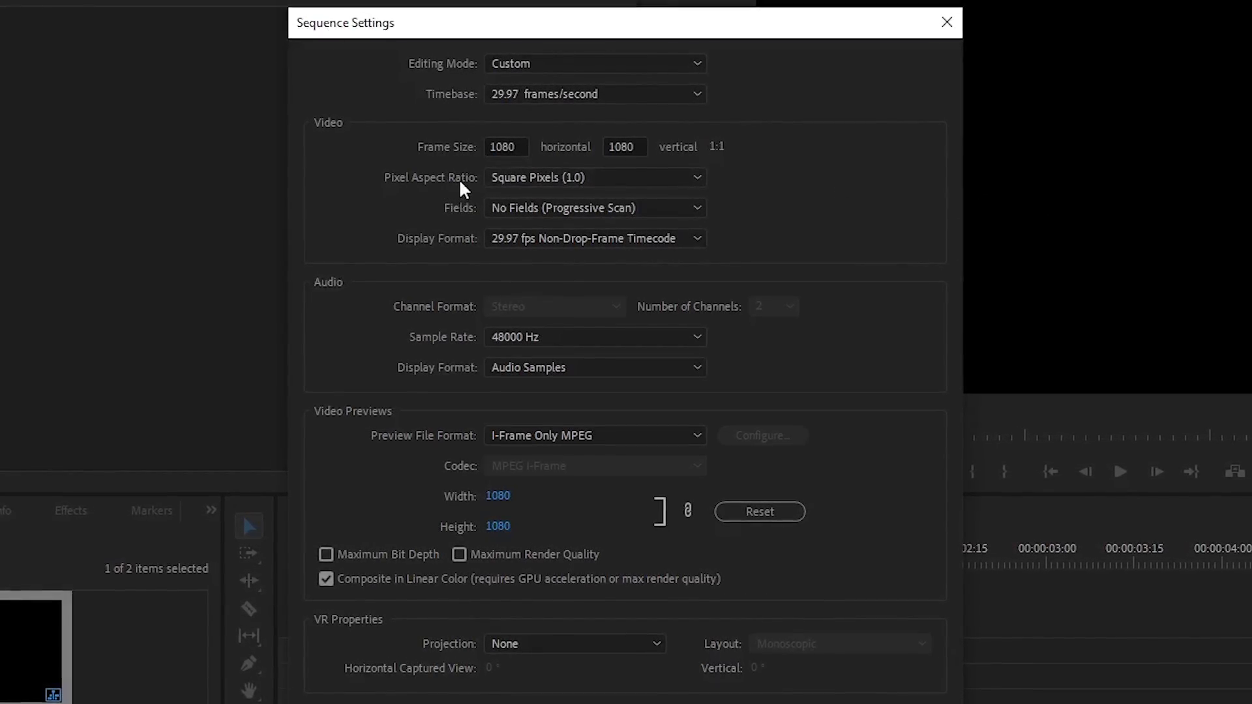
Choose Square Pixels (1.0) as the pixel aspect ratio and apply the sequence settings.
{"action": "left_click", "coordinate": [533, 179]}
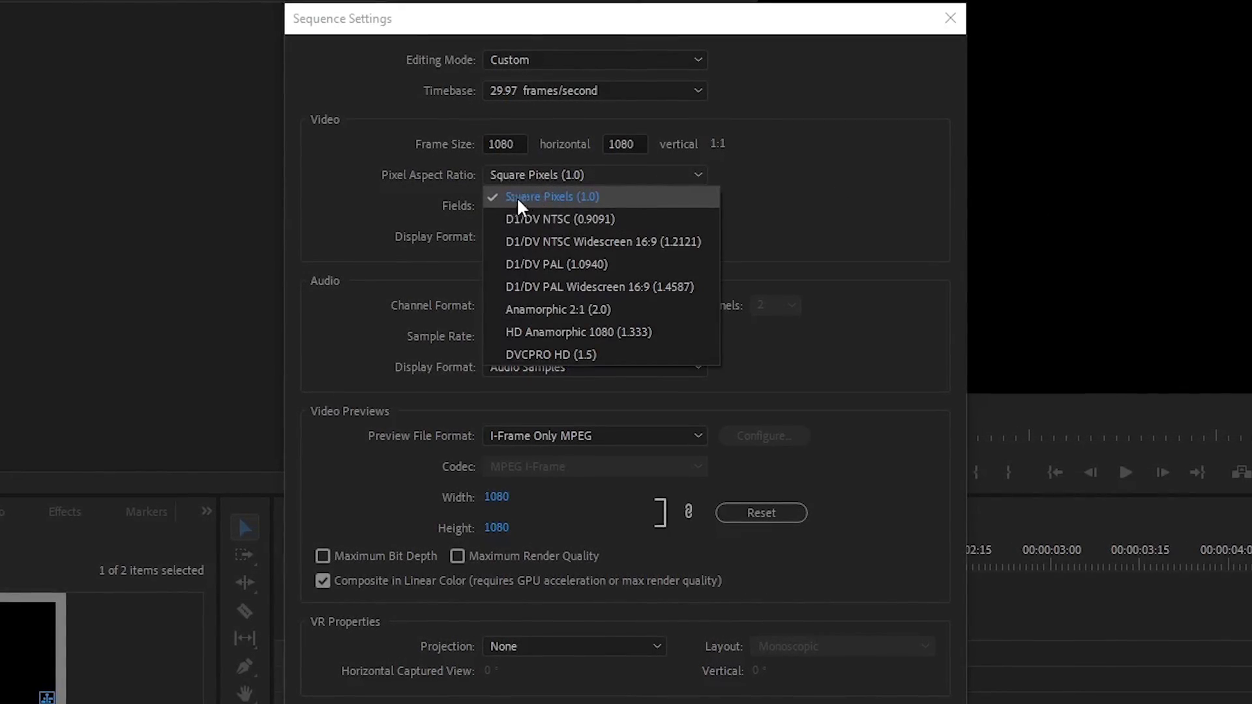
{"action": "left_click", "coordinate": [612, 198]}
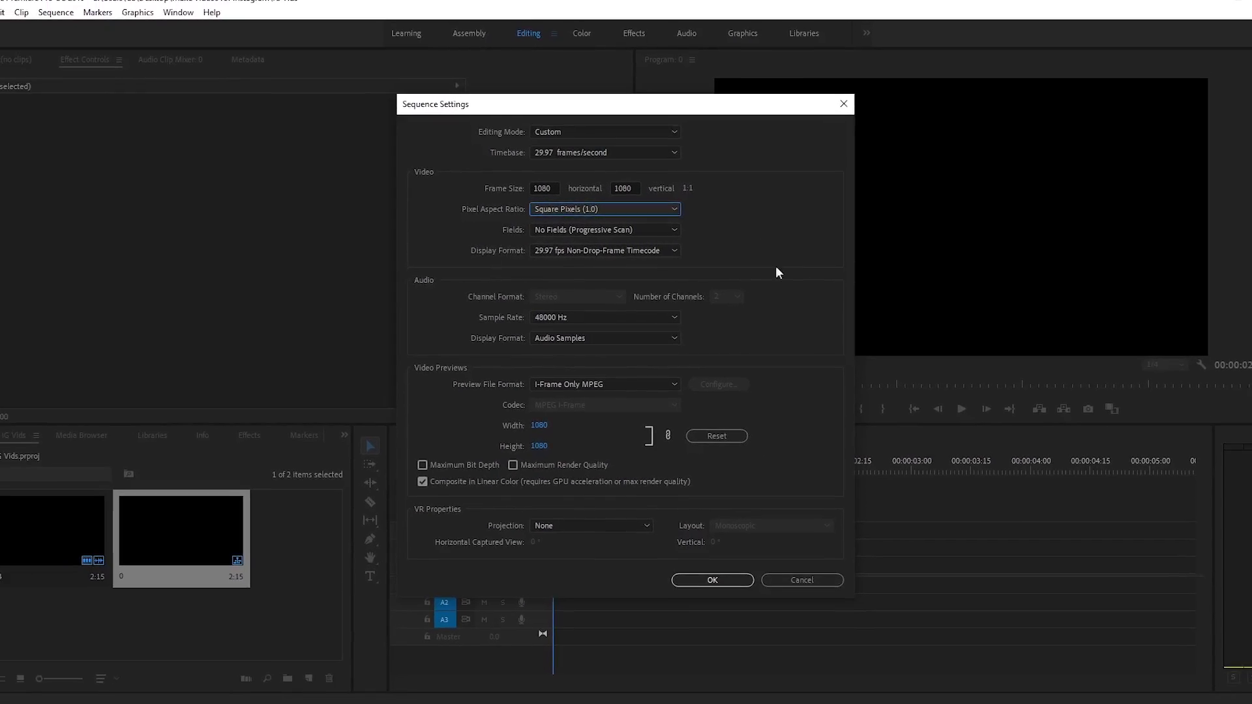
{"action": "left_click", "coordinate": [703, 578]}
{"action": "left_click", "coordinate": [702, 360]}
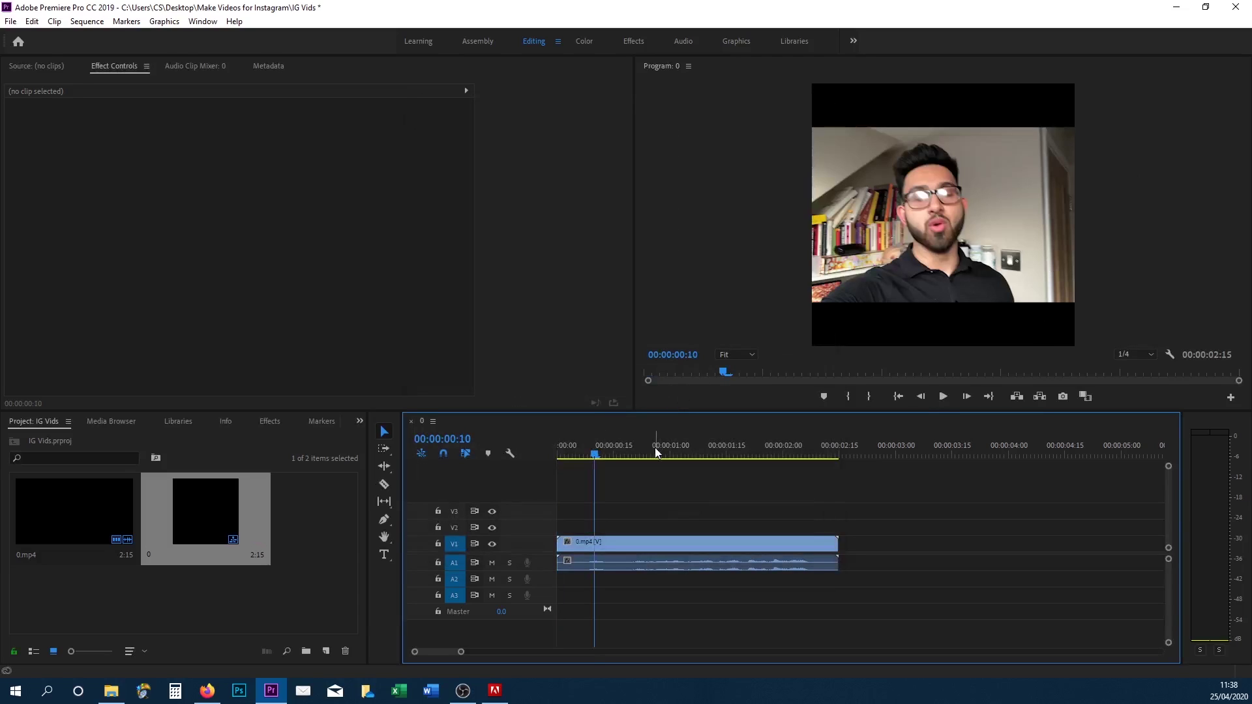
Check the square framing at 00:00:00:26 and return the playhead to the start of the sequence.
{"action": "left_click", "coordinate": [655, 448]}
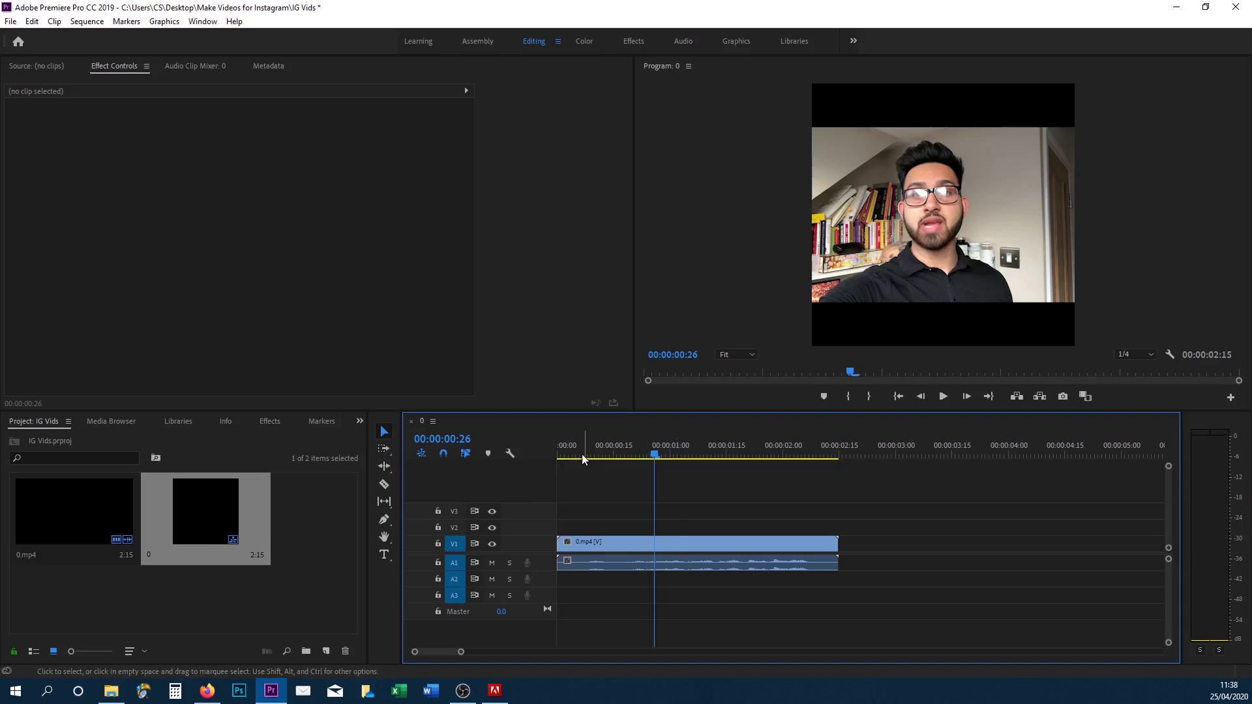
{"action": "left_click_drag", "start_coordinate": [563, 446], "coordinate": [558, 451]}
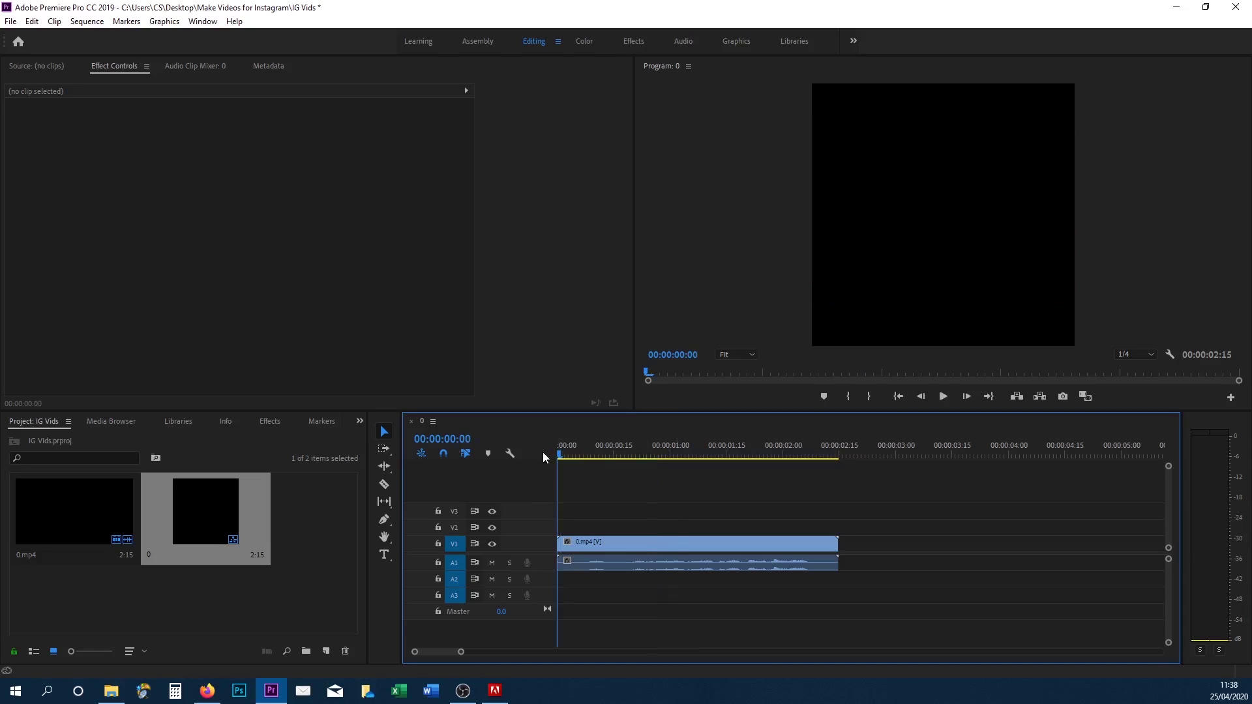
Place the playhead at 00:00:00:14 and move the 0.mp4 video clip up from track V1 to V2.
{"action": "left_click", "coordinate": [611, 447]}
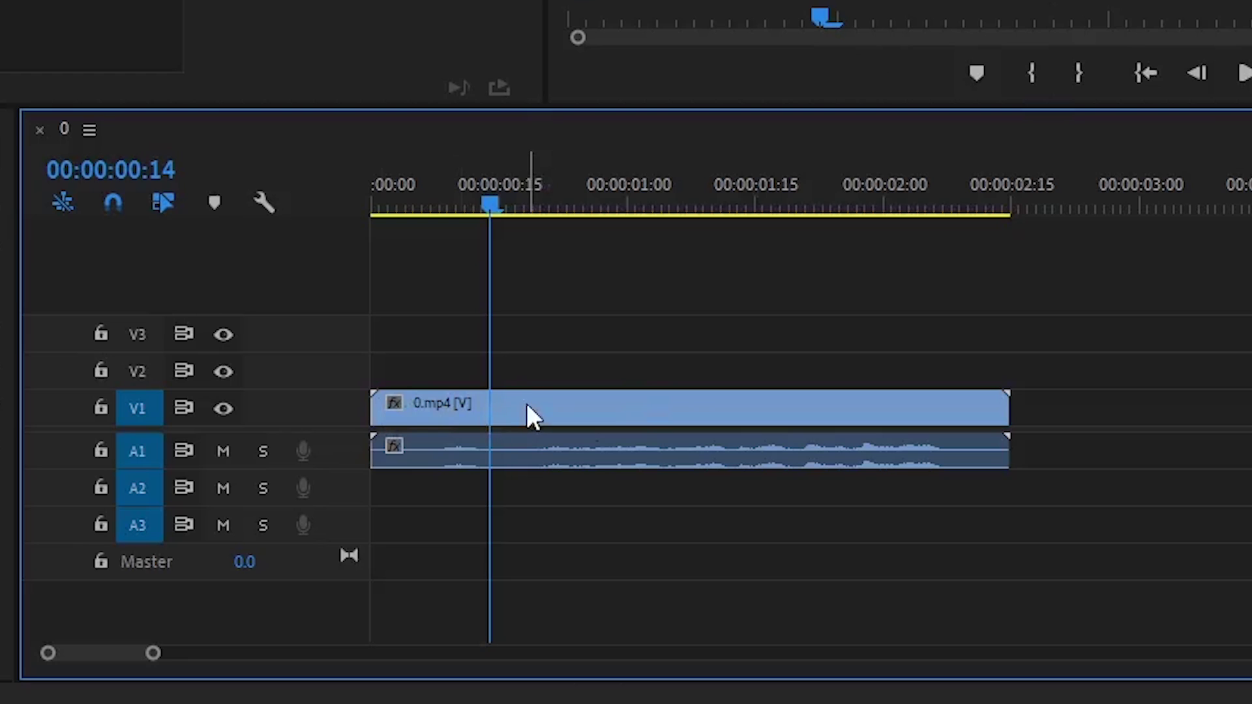
{"action": "left_click", "coordinate": [627, 542]}
{"action": "left_click_drag", "start_coordinate": [497, 408], "coordinate": [493, 372]}
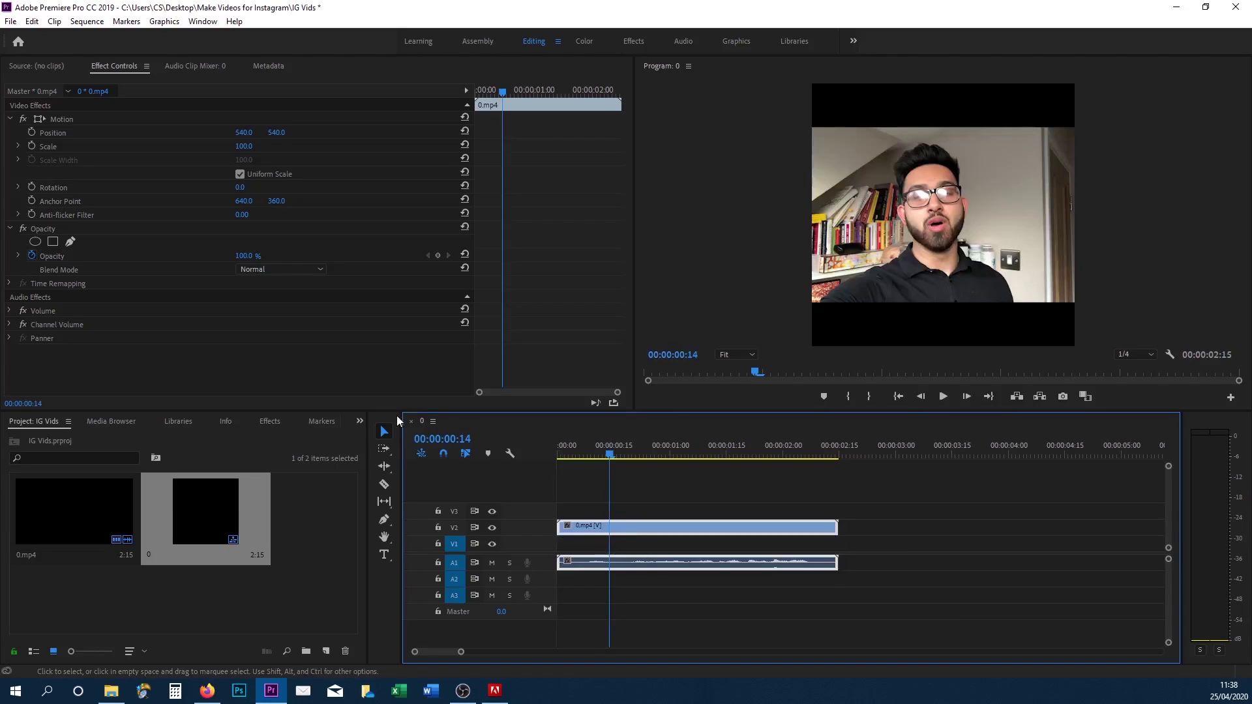
Create a white 1080 × 1080 color matte named "background" and place it at the start of track V1 beneath the video clip.
{"action": "right_click", "coordinate": [295, 589]}
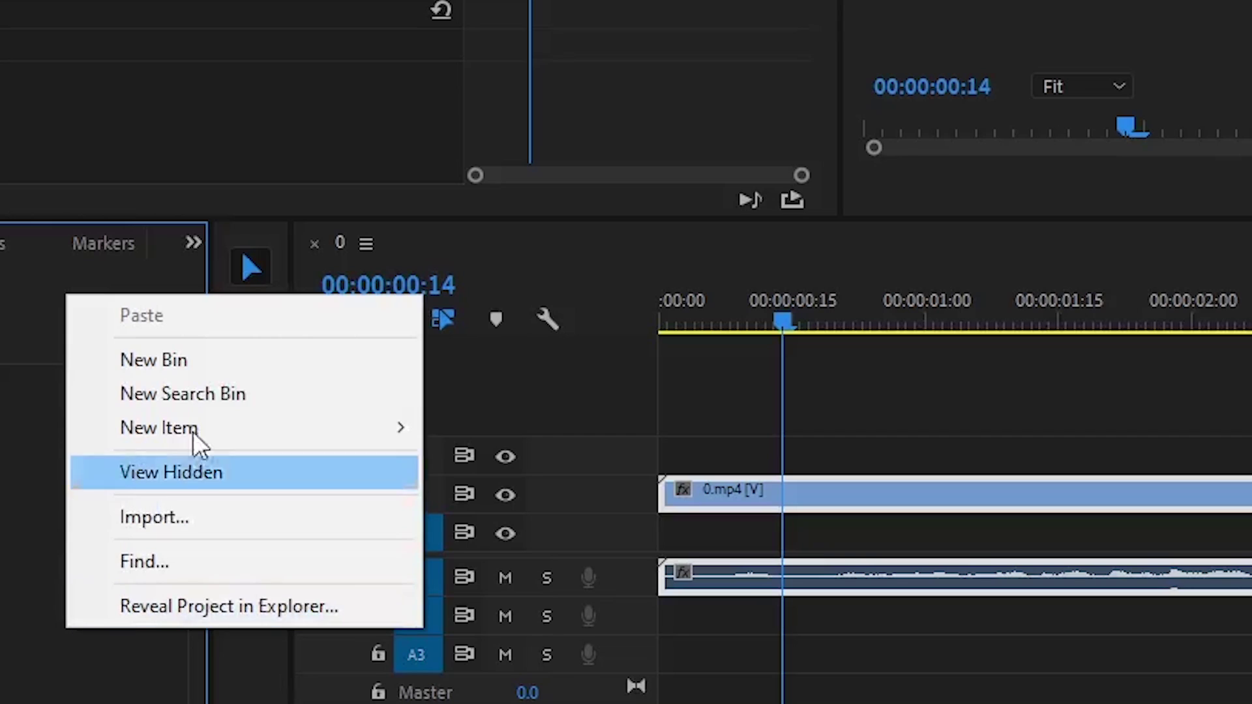
{"action": "mouse_move", "coordinate": [220, 441]}
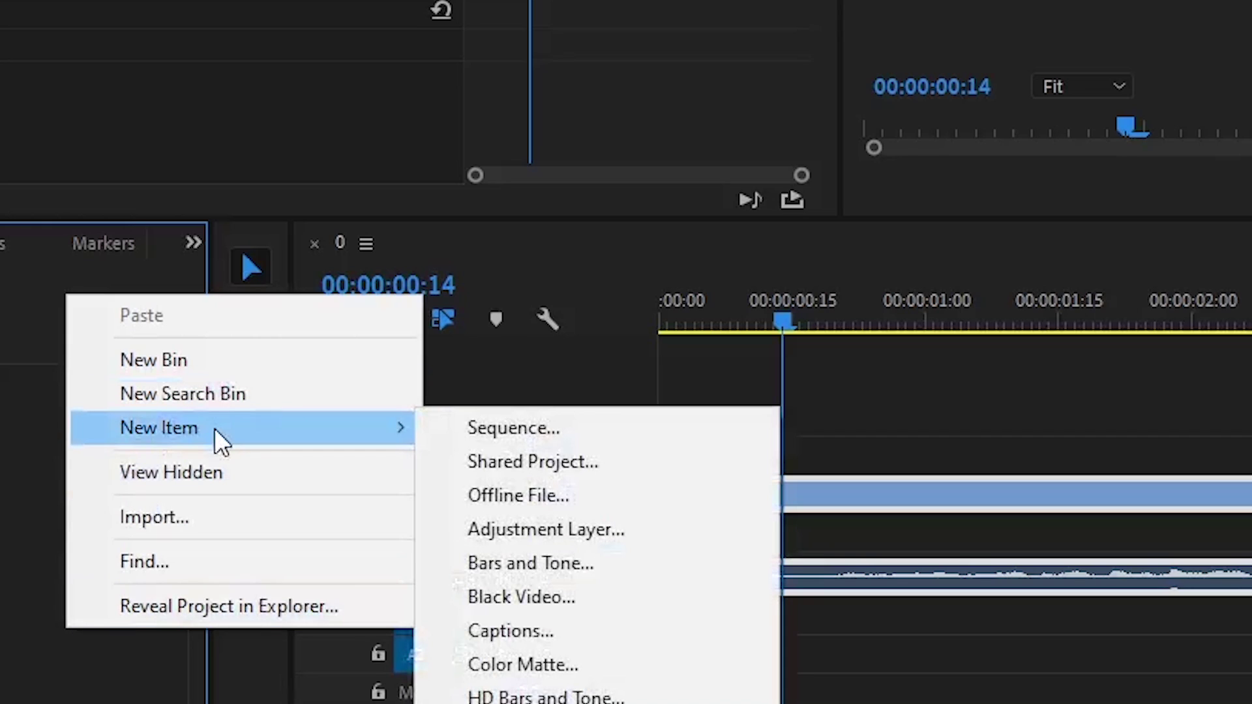
{"action": "left_click", "coordinate": [644, 678]}
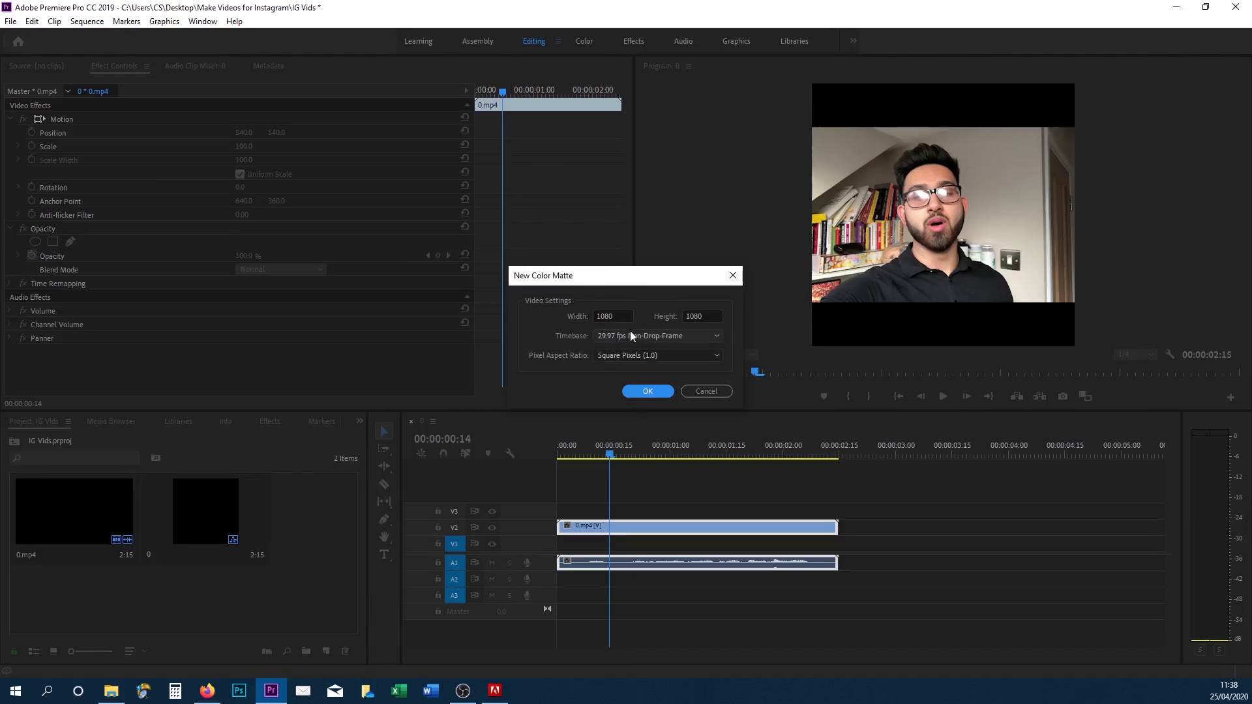
{"action": "left_click", "coordinate": [646, 394]}
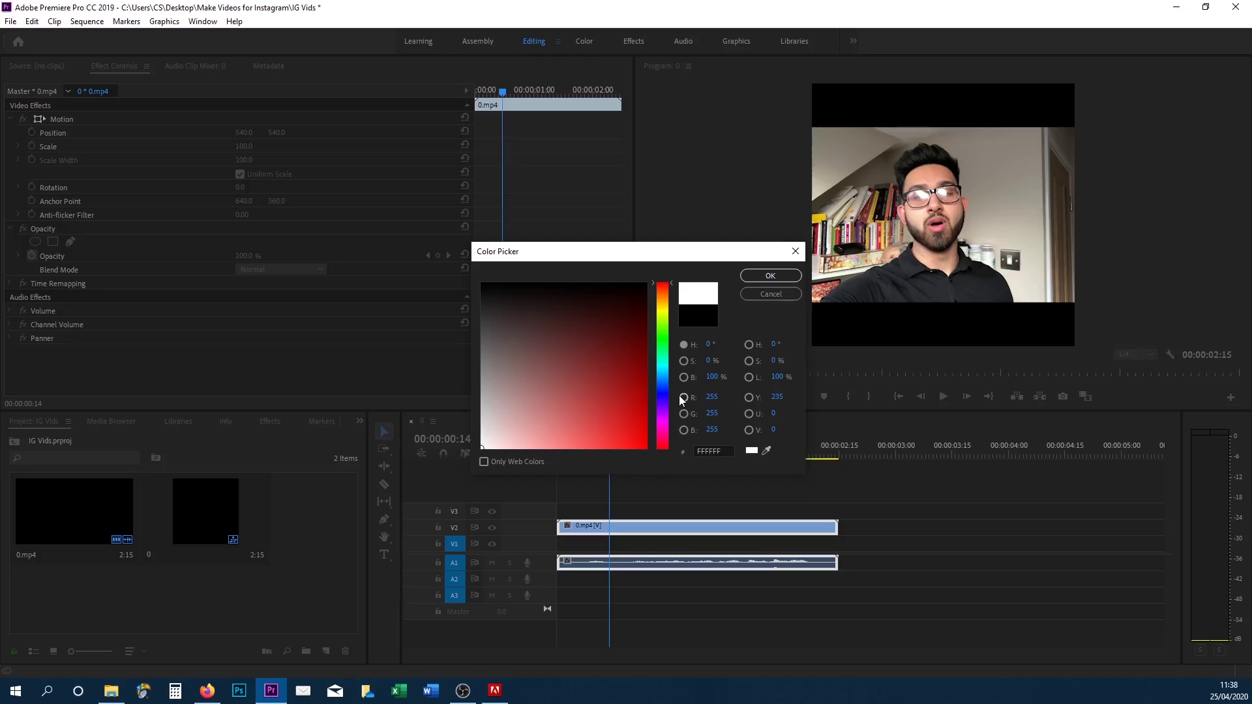
{"action": "left_click", "coordinate": [771, 278]}
{"action": "type", "text": "background"}
{"action": "left_click", "coordinate": [595, 365]}
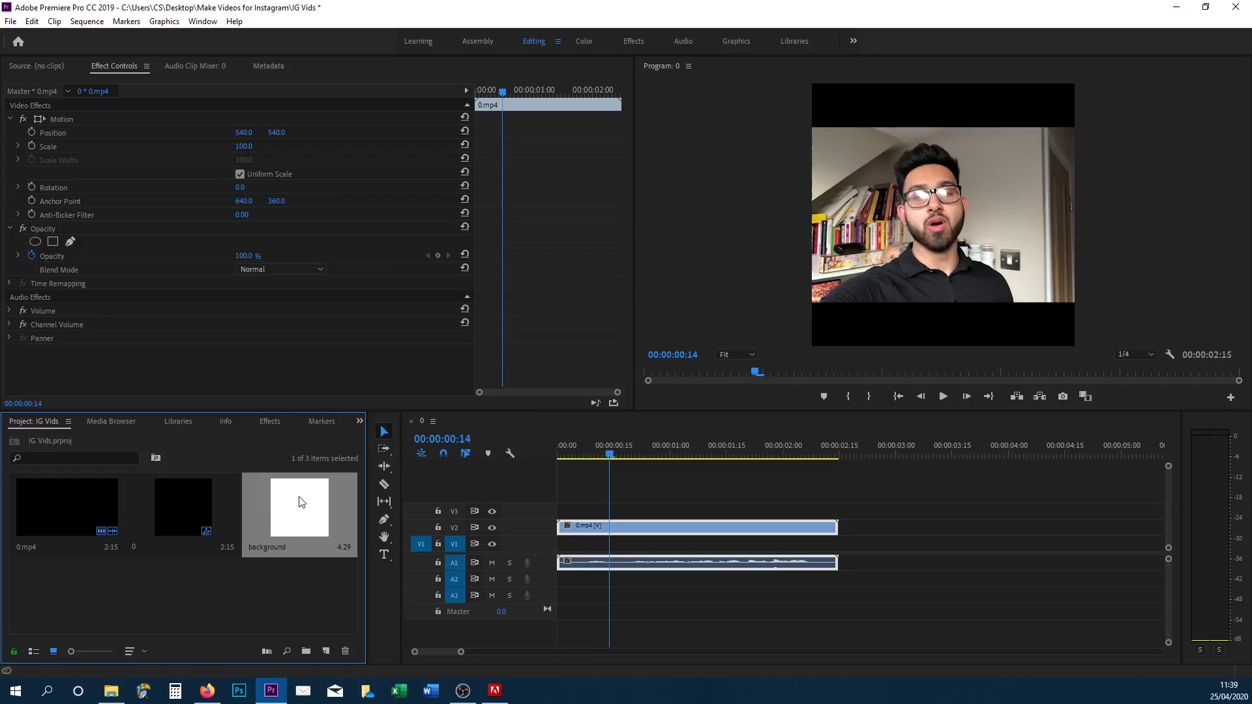
{"action": "left_click_drag", "start_coordinate": [290, 509], "coordinate": [558, 553]}
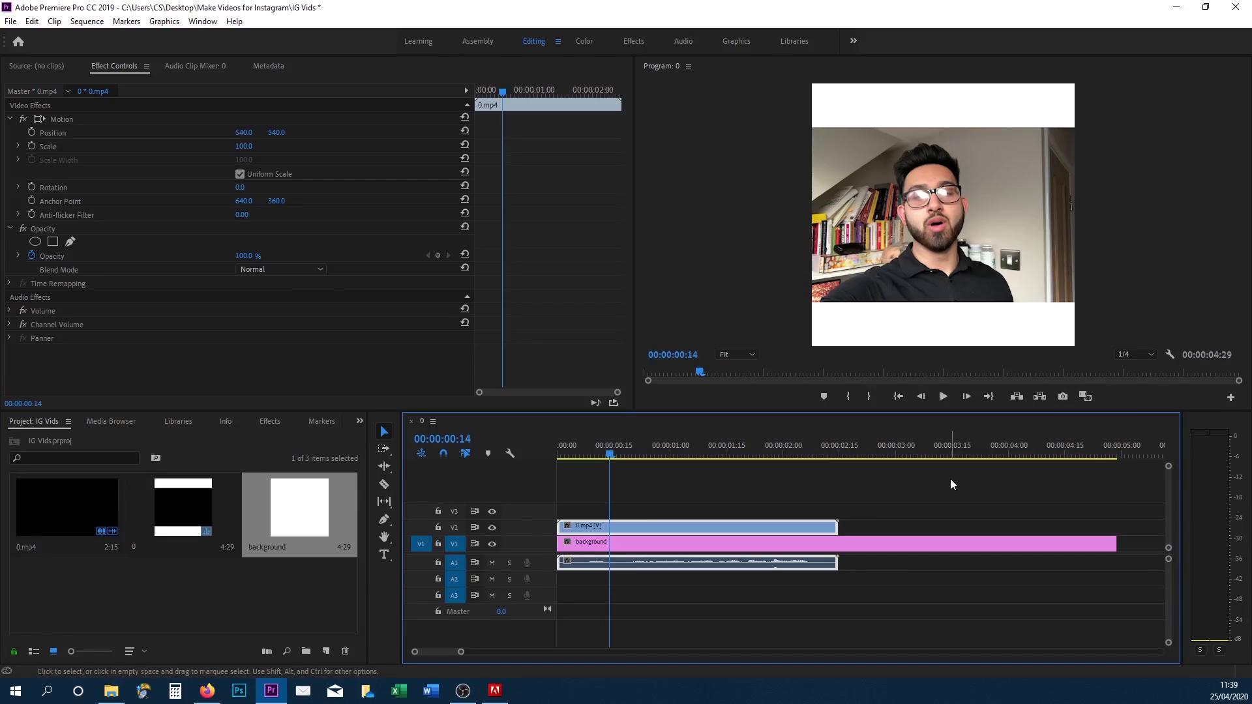
Move the background matte to about 00:00:03:00 on V1 and bring the 0.mp4 clip back down to V1.
{"action": "left_click_drag", "start_coordinate": [672, 525], "coordinate": [672, 549]}
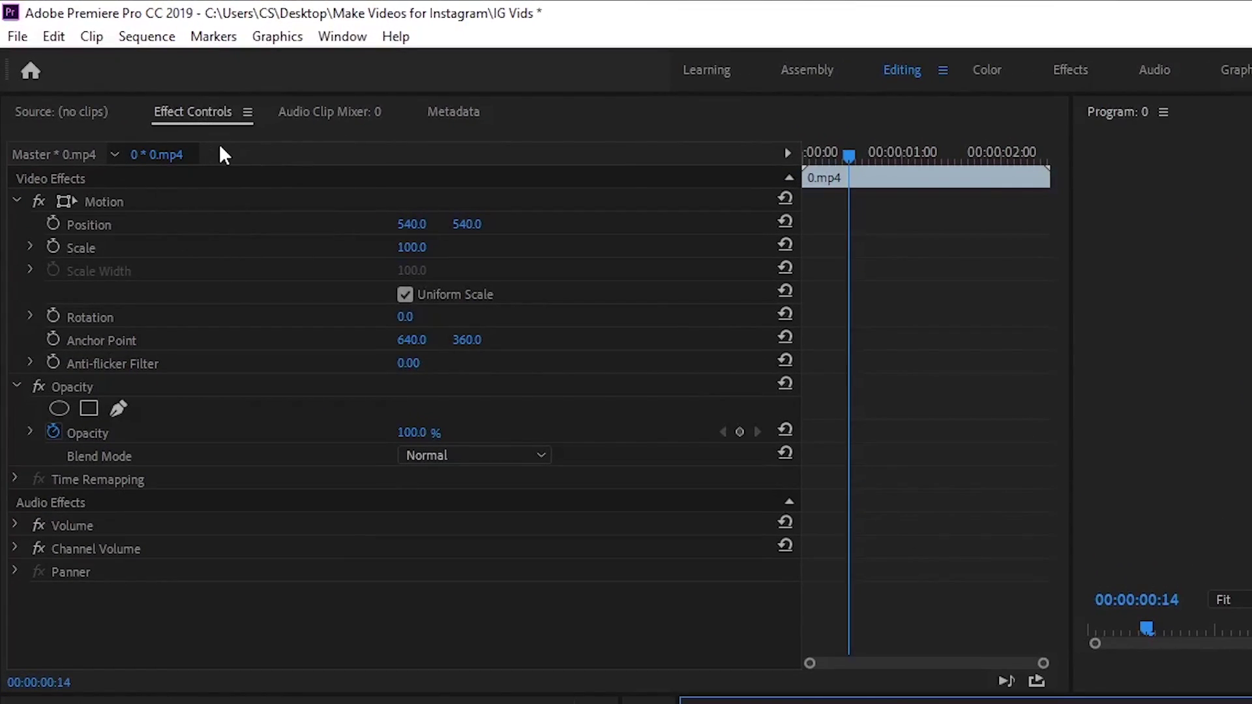
Select the Editing workspace layout.
{"action": "left_click", "coordinate": [340, 39]}
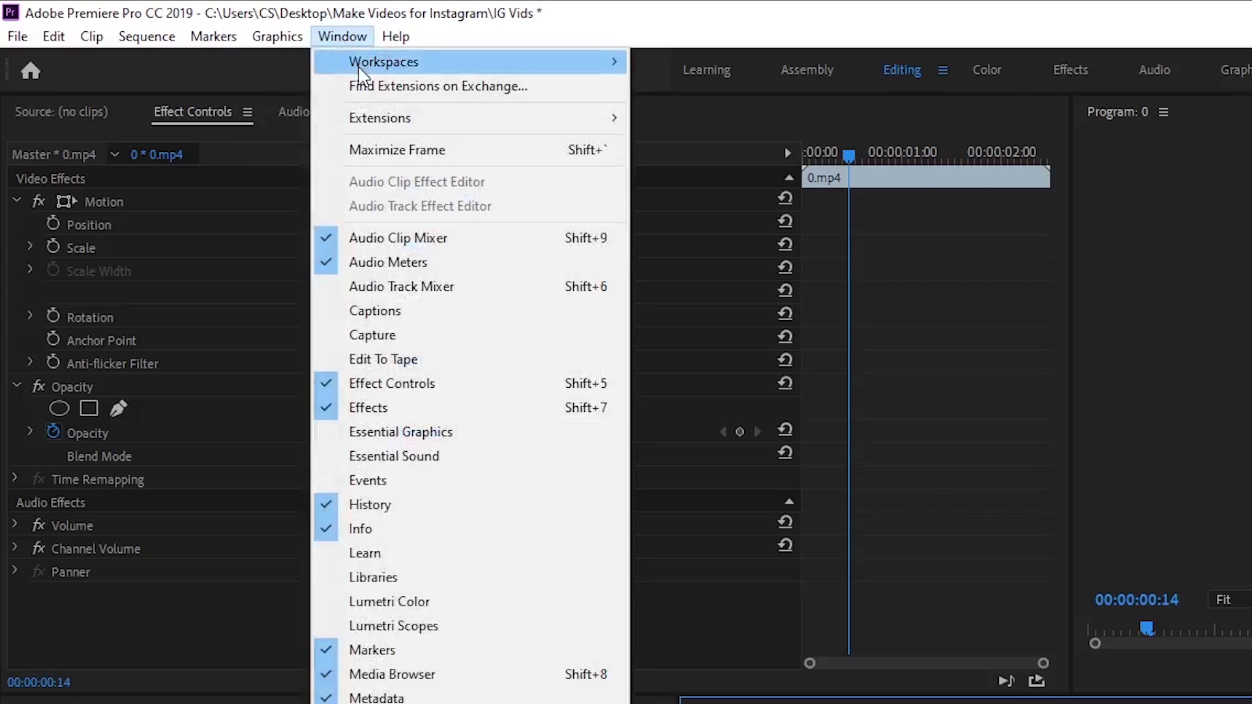
{"action": "mouse_move", "coordinate": [384, 61]}
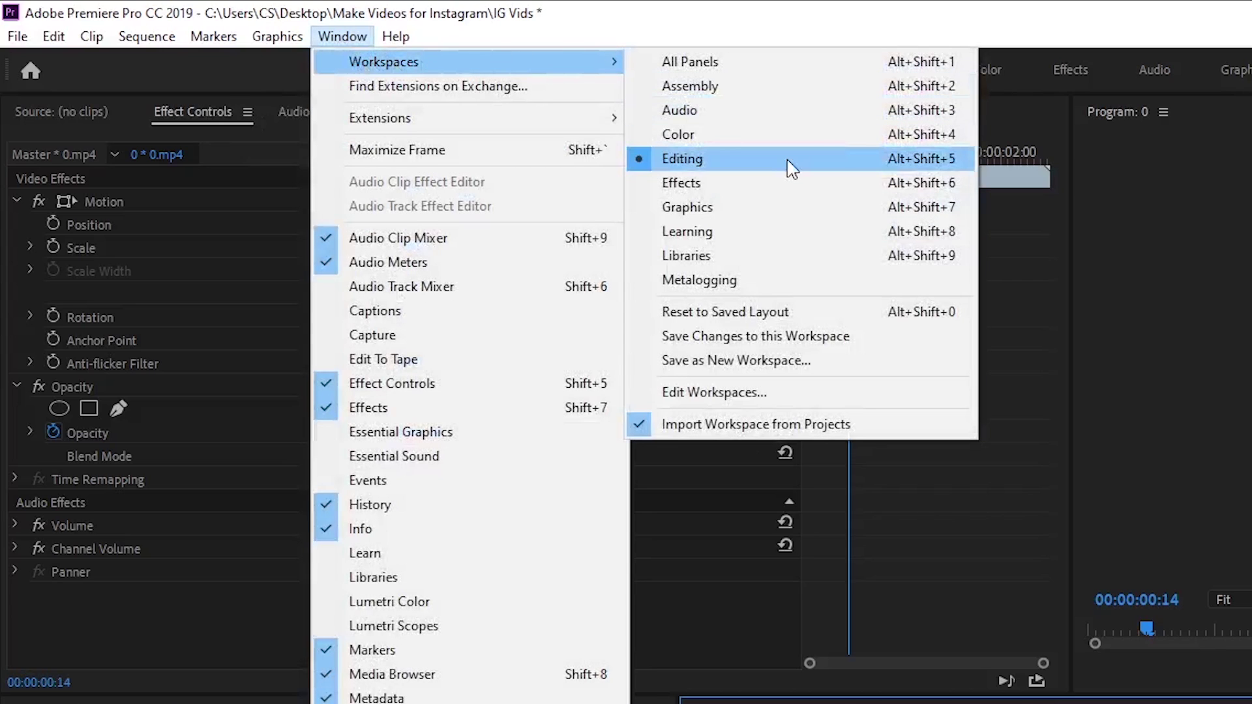
{"action": "left_click", "coordinate": [790, 169]}
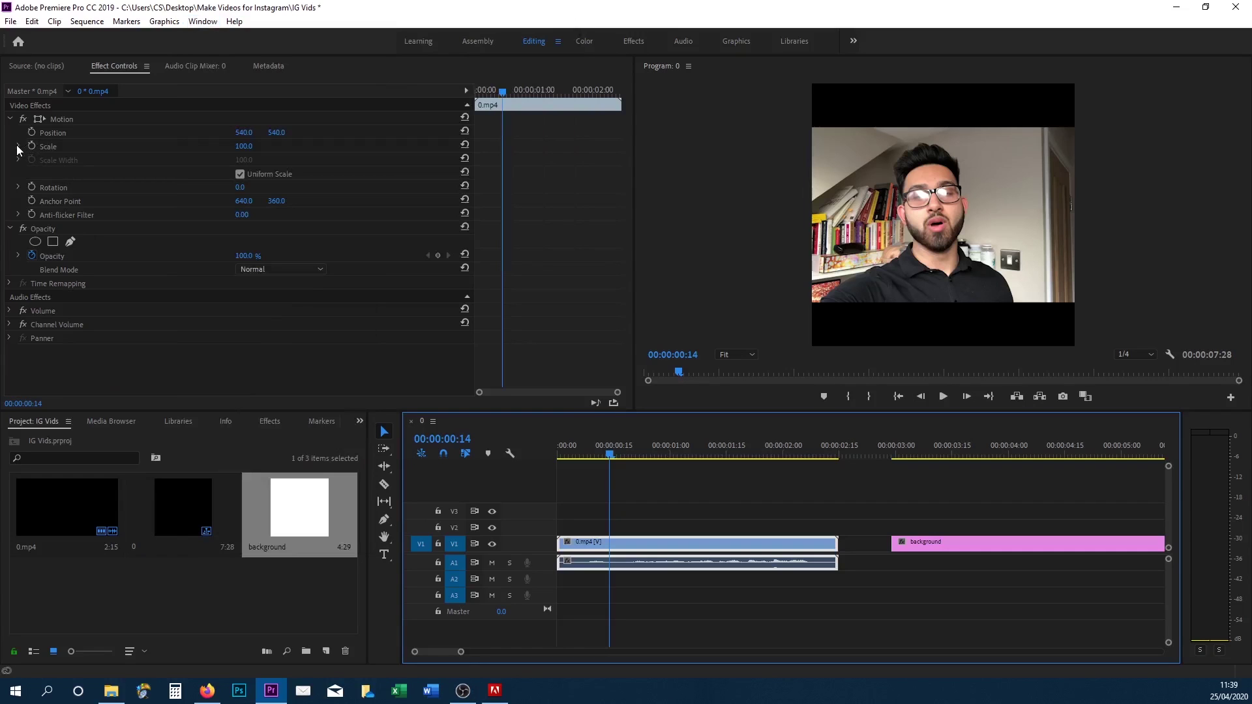
Scale the 0.mp4 clip up to about 151.9 so it fills the square frame, and check it at 00:00:01:28.
{"action": "left_click", "coordinate": [18, 146]}
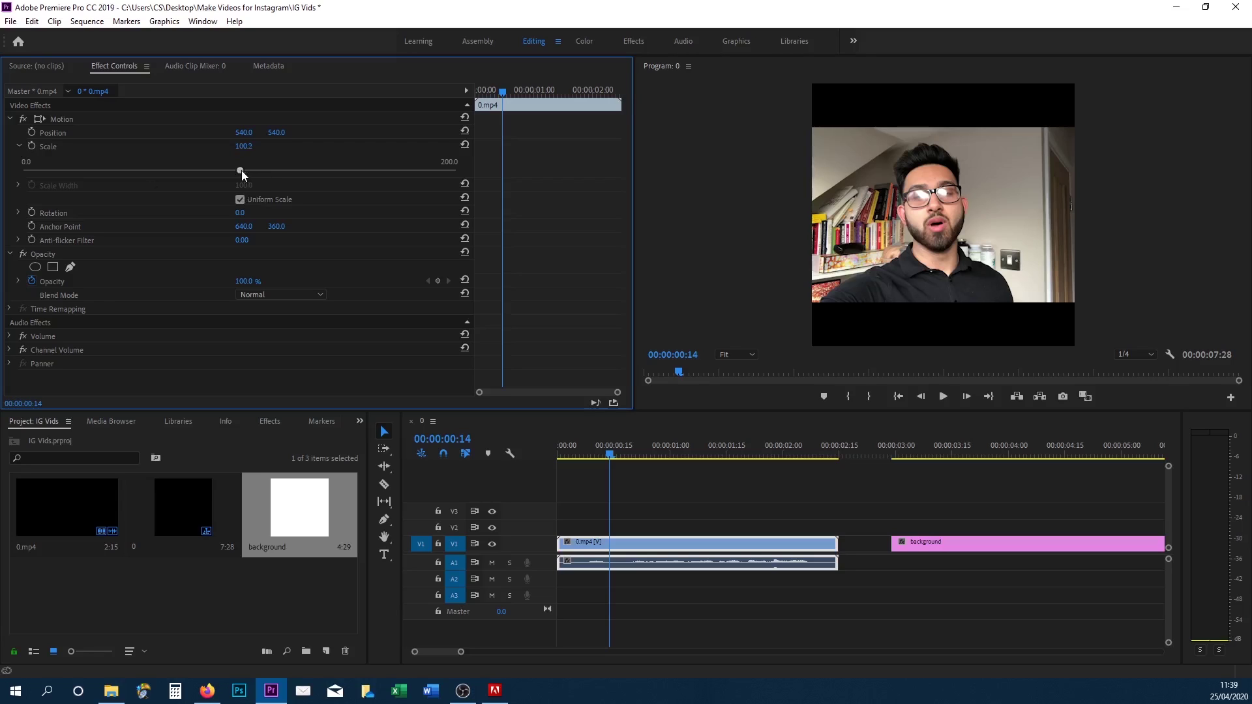
{"action": "left_click_drag", "start_coordinate": [268, 170], "coordinate": [351, 169]}
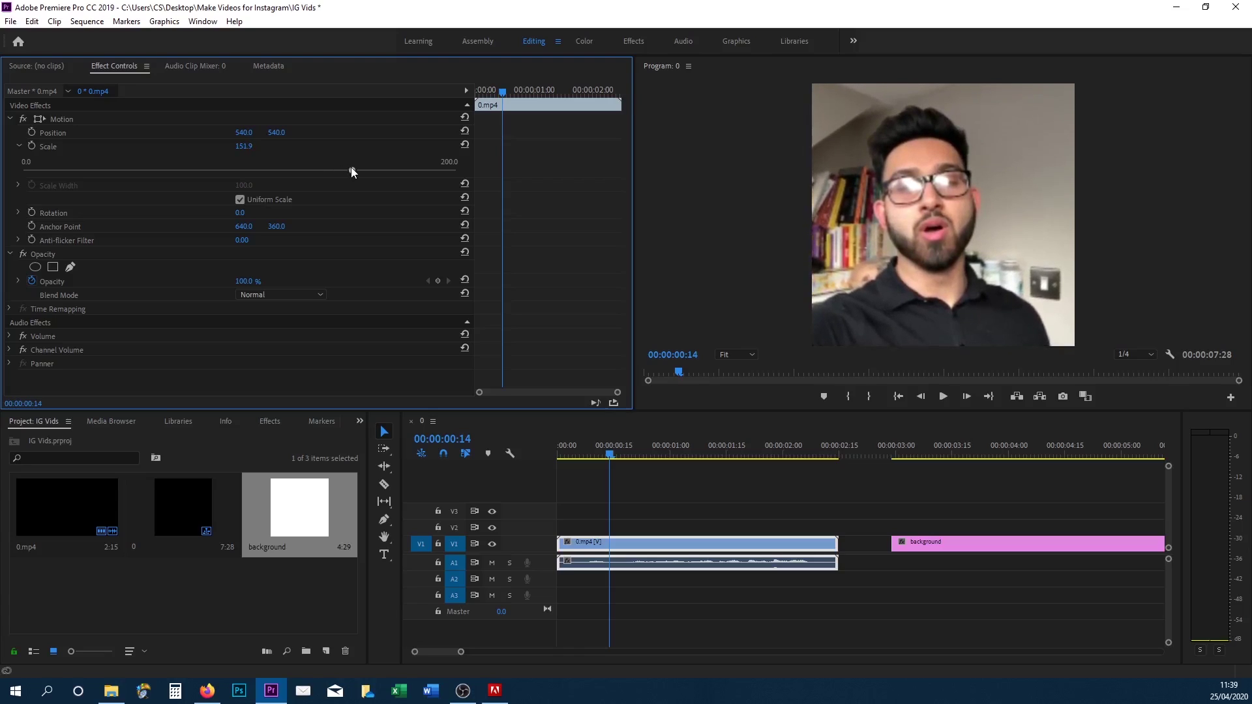
{"action": "left_click", "coordinate": [637, 451]}
{"action": "left_click", "coordinate": [775, 450]}
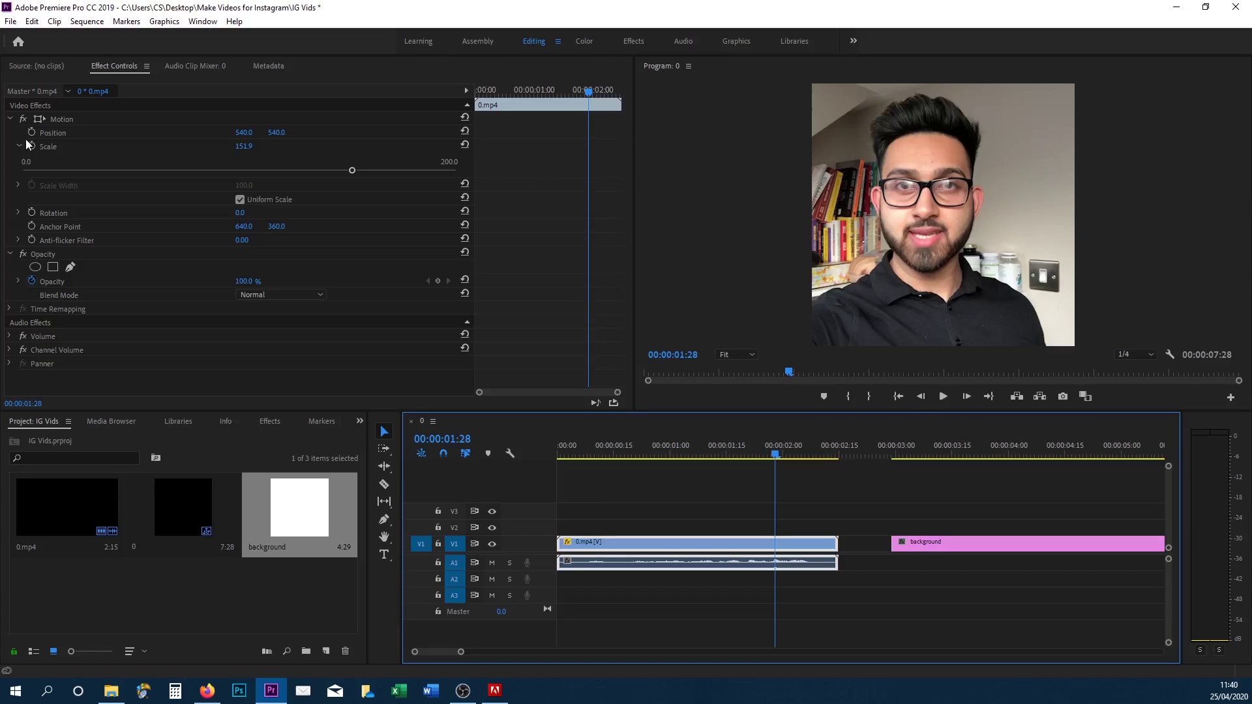
Shift the 0.mp4 clip's position to about 581, 534, review the framing near the start, and deselect the clip.
{"action": "left_click_drag", "start_coordinate": [244, 132], "coordinate": [270, 132]}
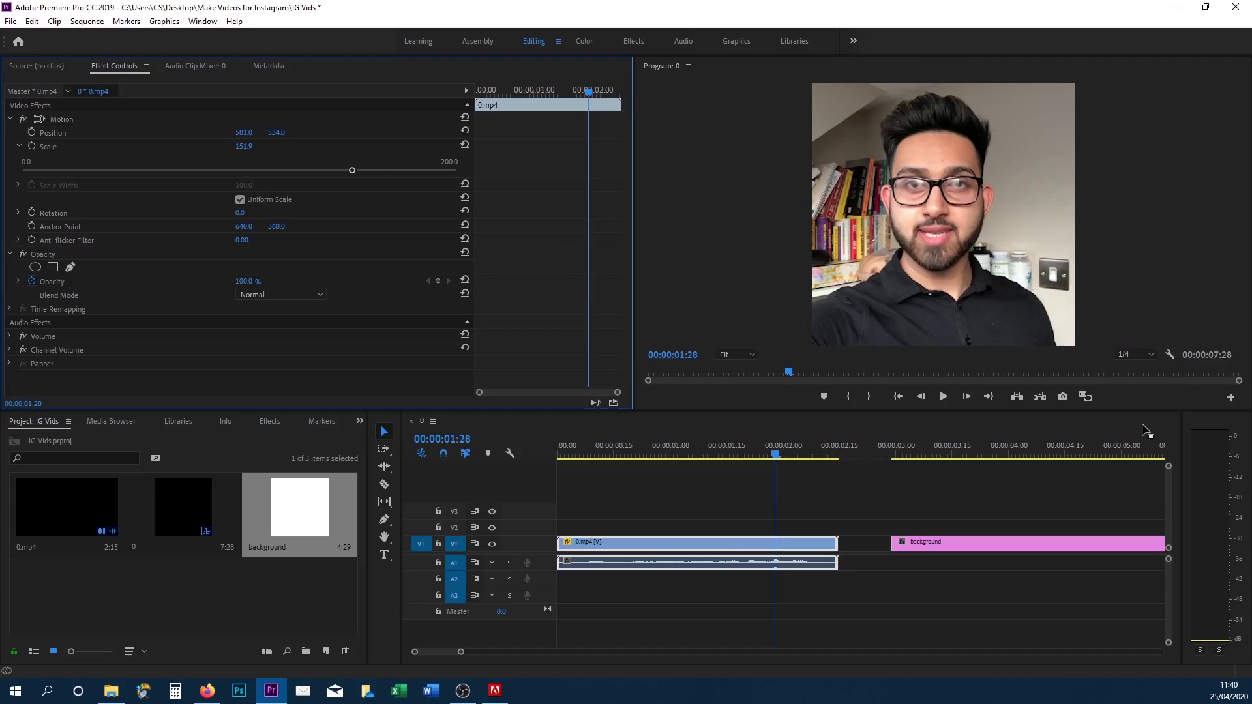
{"action": "left_click", "coordinate": [560, 448]}
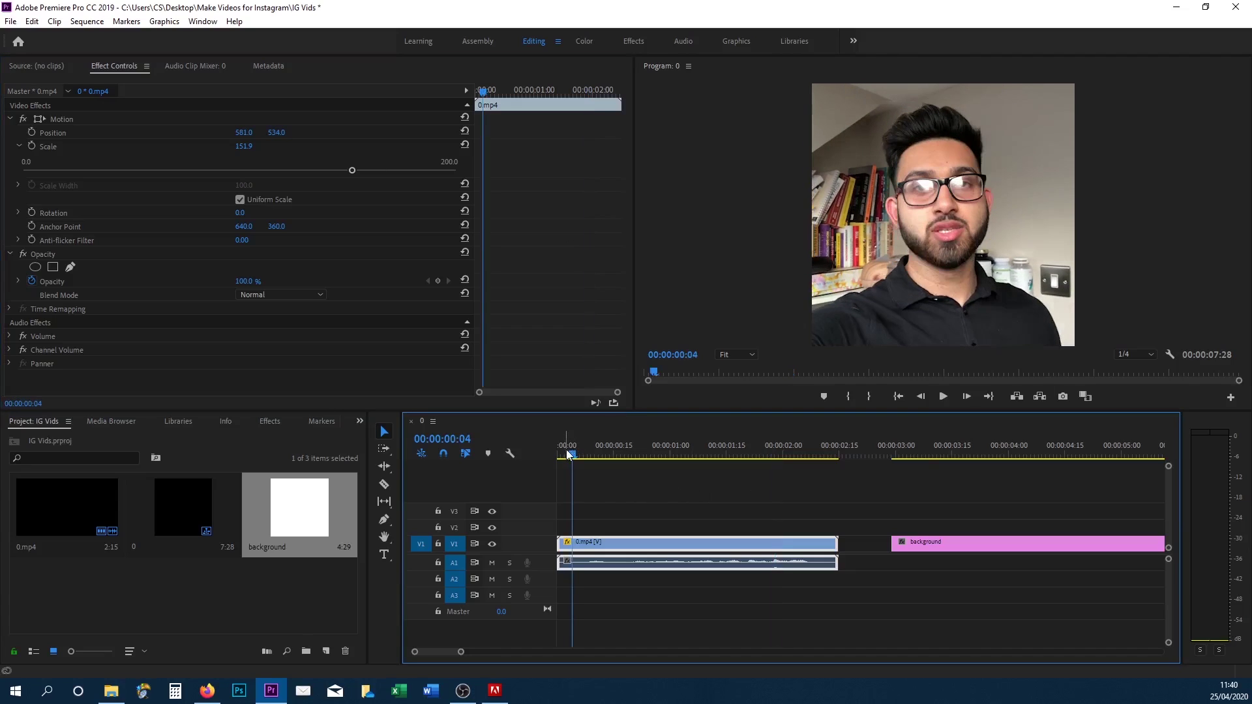
{"action": "left_click", "coordinate": [589, 453]}
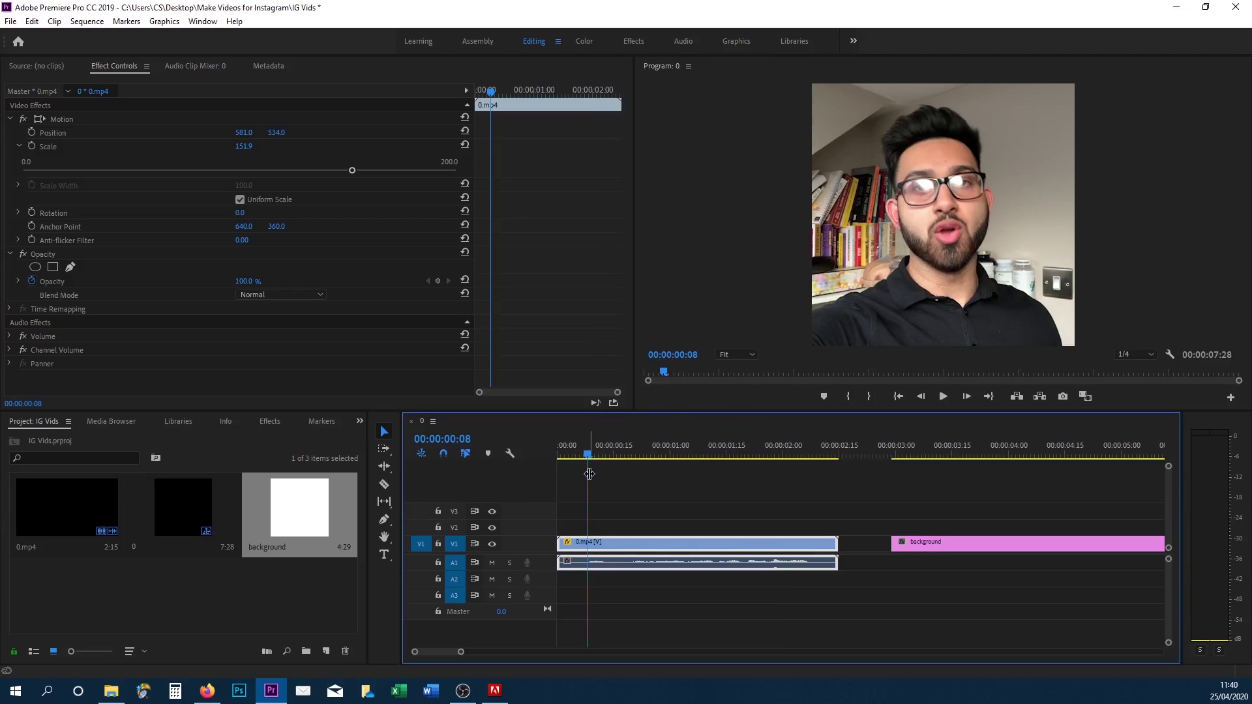
{"action": "left_click", "coordinate": [590, 526]}
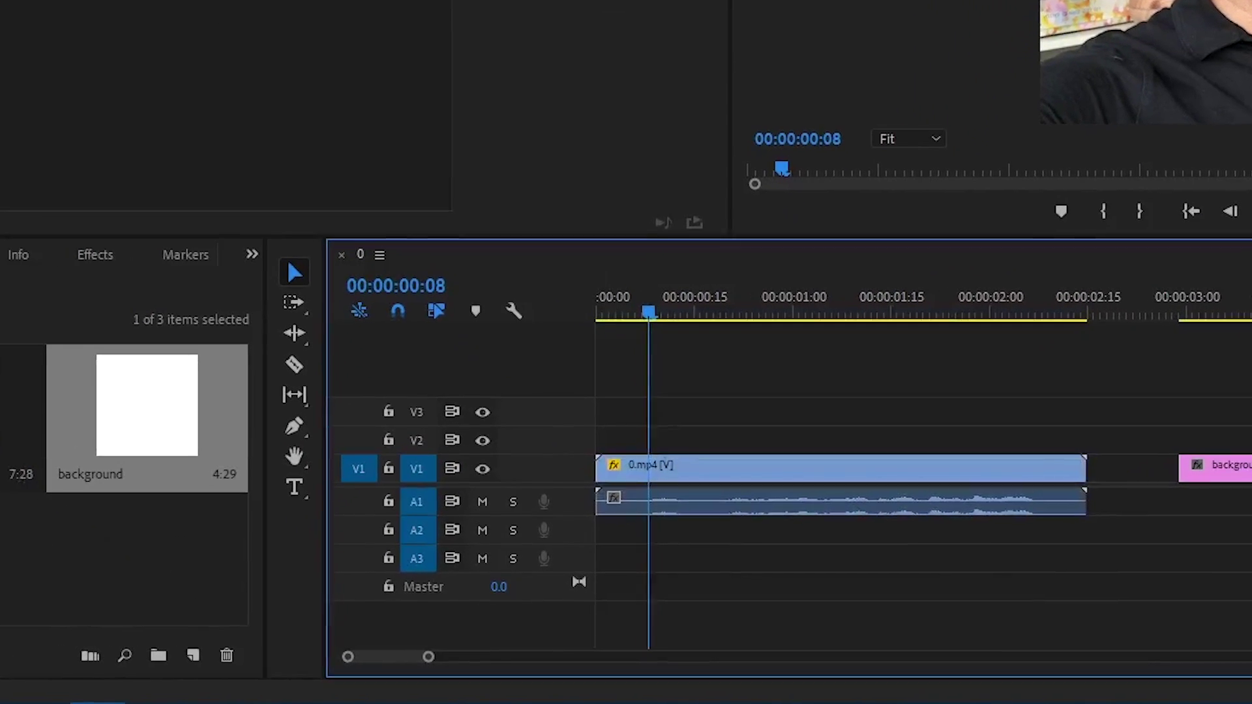
Create a black 1080 × 1080 color matte named "sub back" at 29.97 fps with square pixels.
{"action": "right_click", "coordinate": [64, 567]}
{"action": "mouse_move", "coordinate": [156, 410]}
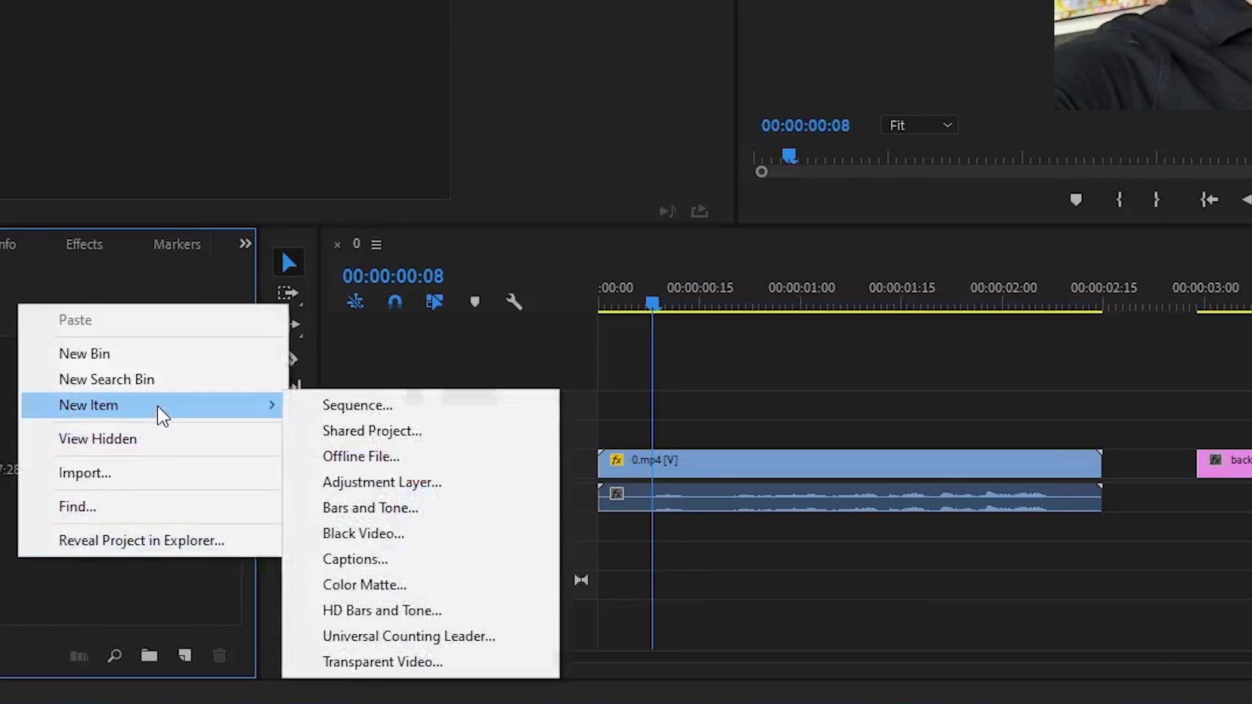
{"action": "left_click", "coordinate": [496, 592]}
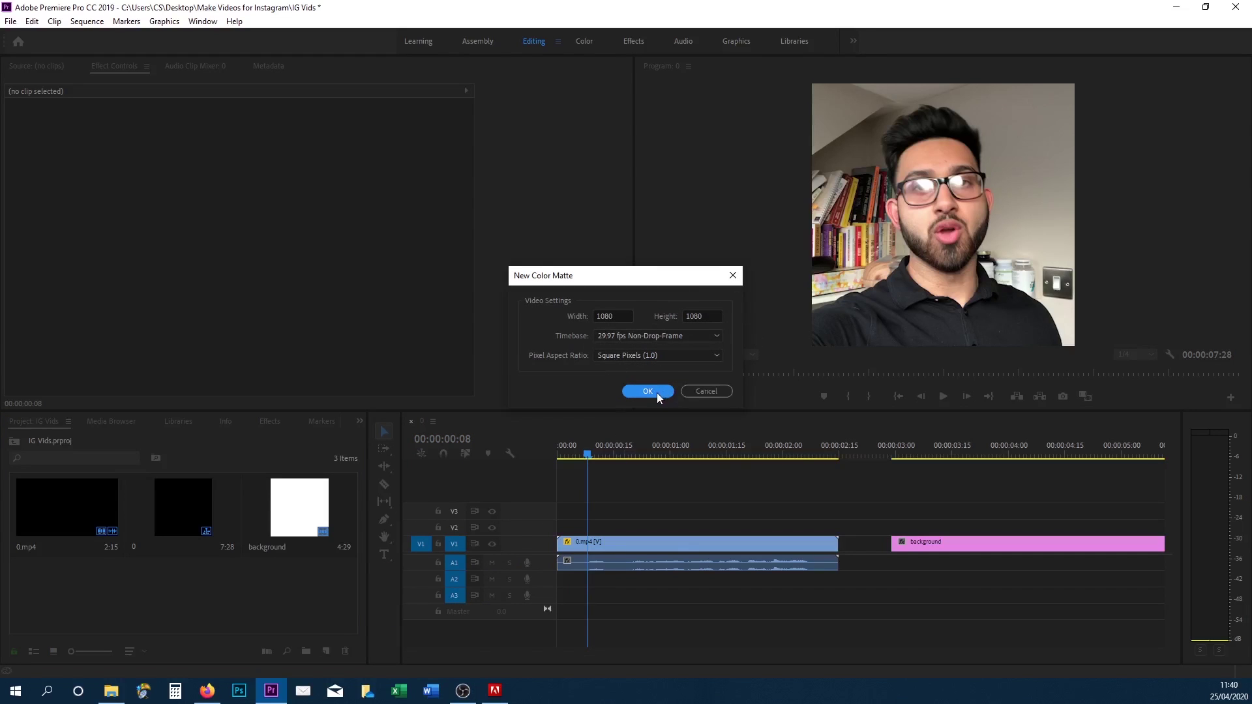
{"action": "left_click", "coordinate": [647, 391]}
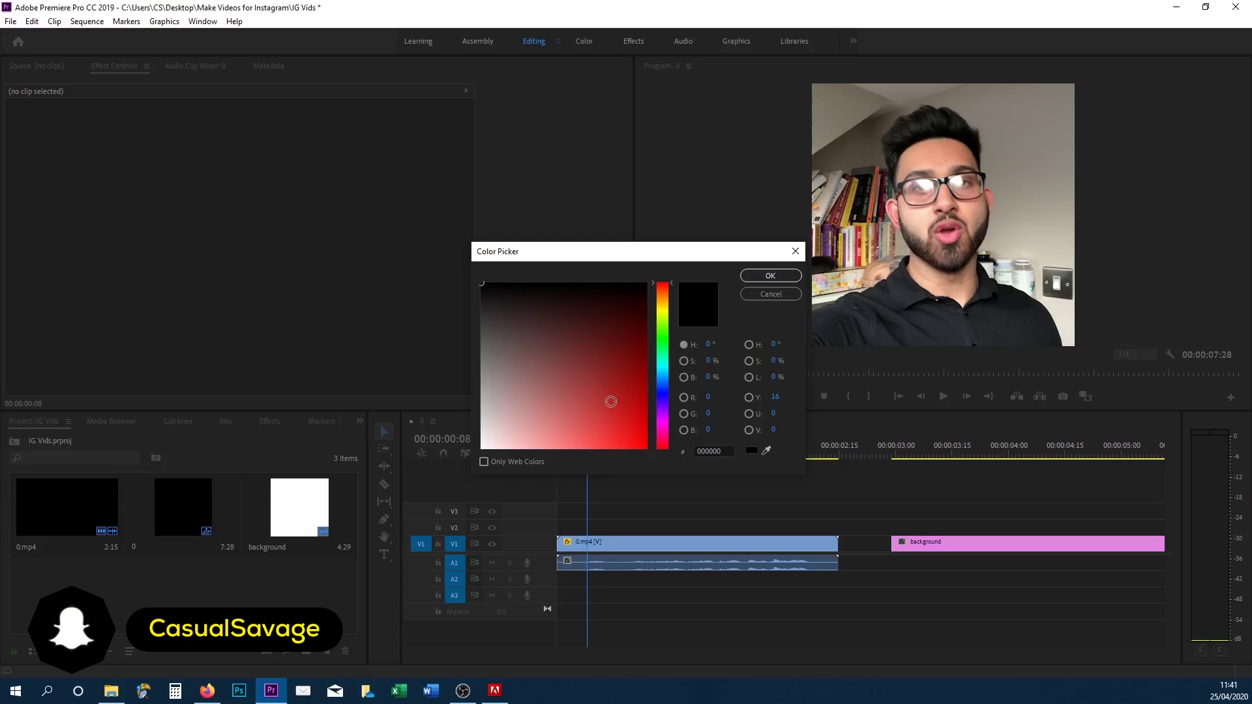
{"action": "left_click", "coordinate": [766, 276]}
{"action": "type", "text": "sub back"}
{"action": "left_click", "coordinate": [612, 358]}
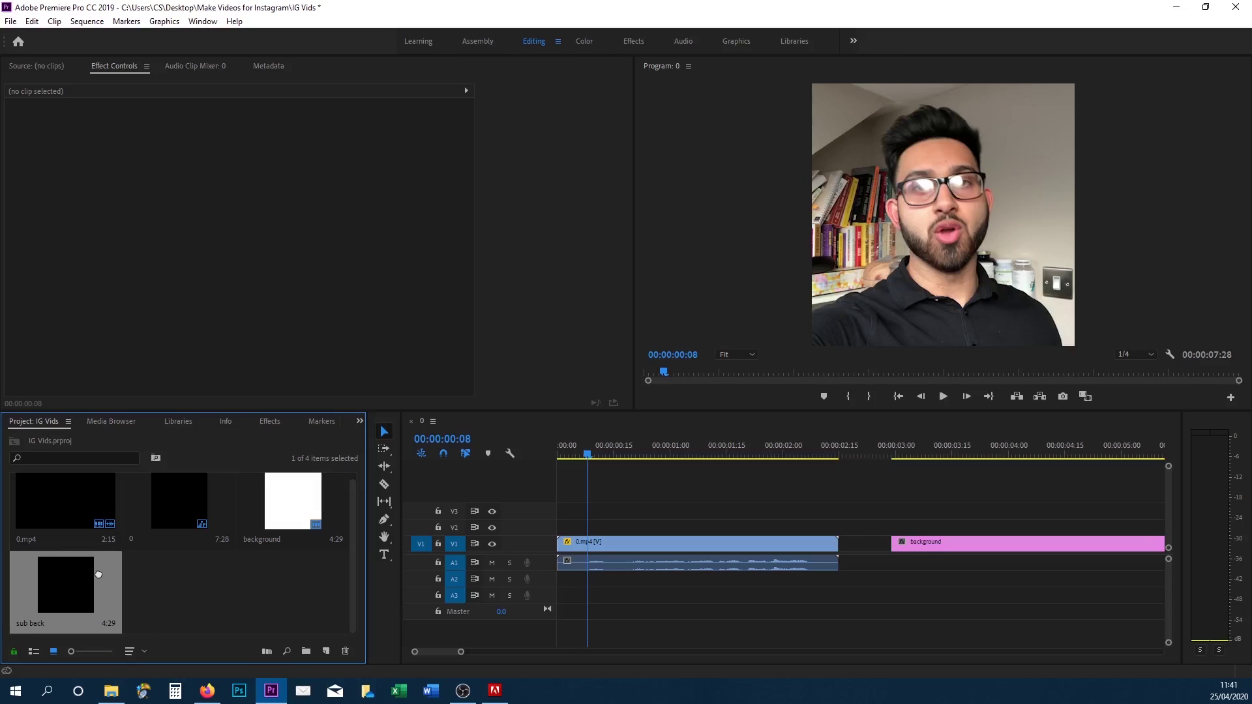
Place the sub back matte on V2 above 0.mp4 from the sequence start and set its position to 540, 1472.
{"action": "left_click_drag", "start_coordinate": [188, 557], "coordinate": [643, 530]}
{"action": "left_click", "coordinate": [643, 528]}
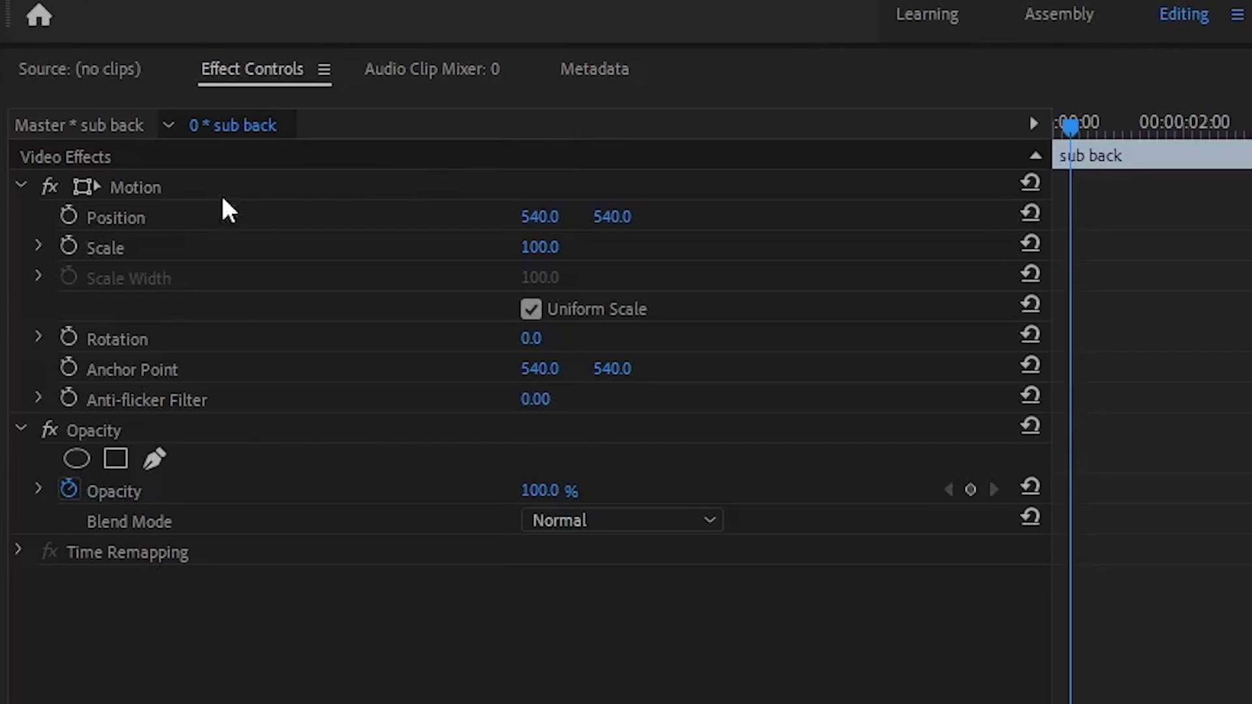
{"action": "left_click_drag", "start_coordinate": [611, 217], "coordinate": [1193, 217]}
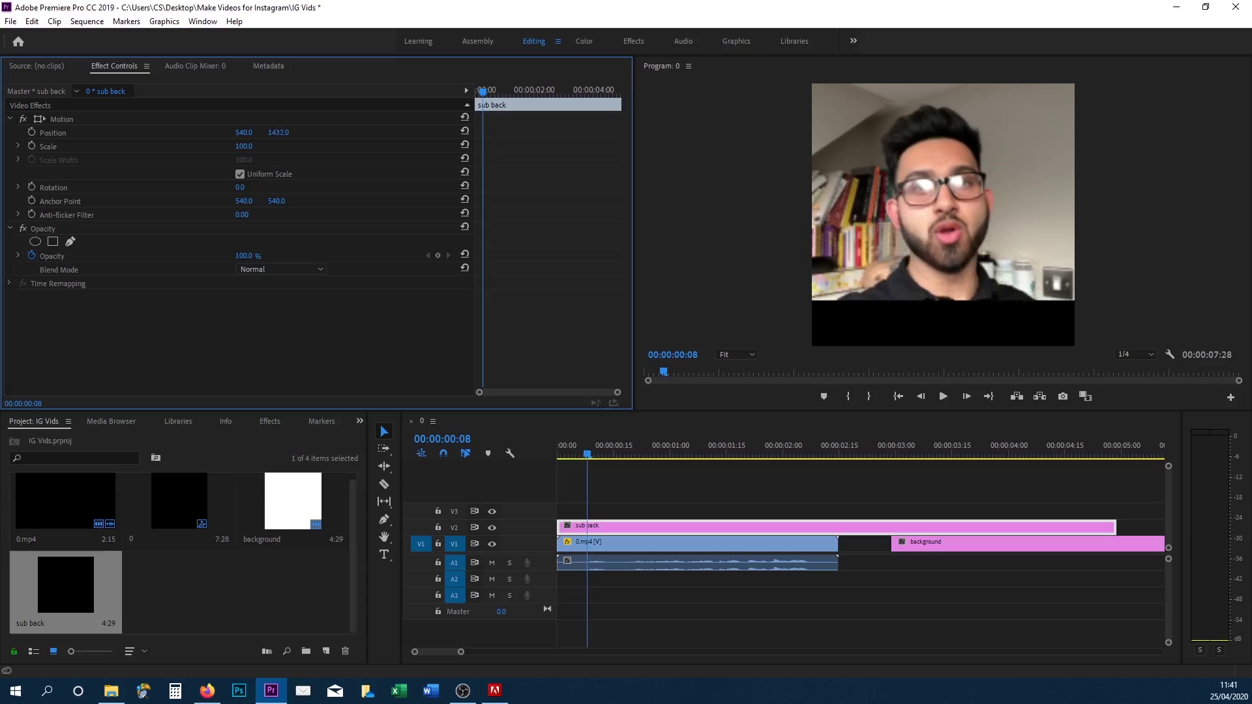
{"action": "mouse_move", "coordinate": [278, 132]}
{"action": "left_mouse_down"}
{"action": "mouse_move", "coordinate": [317, 132]}
{"action": "mouse_move", "coordinate": [186, 132]}
{"action": "mouse_move", "coordinate": [423, 132]}
{"action": "mouse_move", "coordinate": [94, 132]}
{"action": "mouse_move", "coordinate": [276, 142]}
{"action": "left_mouse_up"}
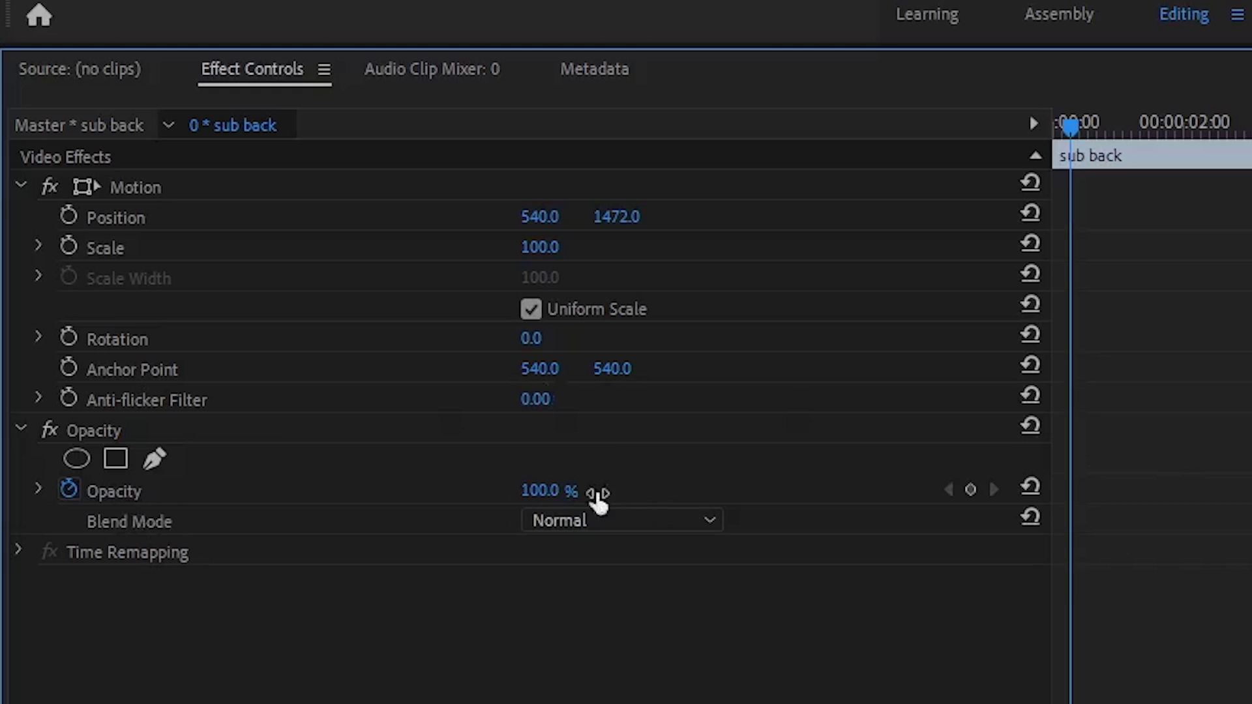
Set the sub back matte's opacity to 65% and trim it to end with the 0.mp4 clip.
{"action": "left_click", "coordinate": [251, 256]}
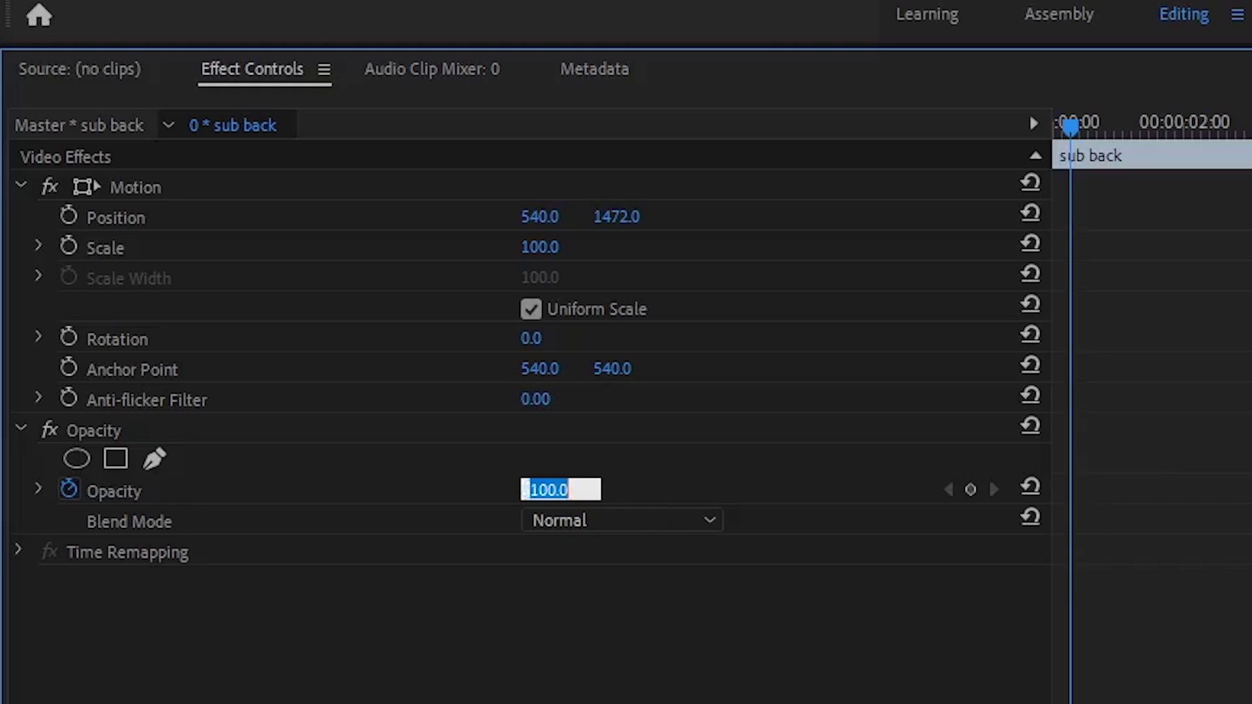
{"action": "type", "text": "65"}
{"action": "key", "text": "Return"}
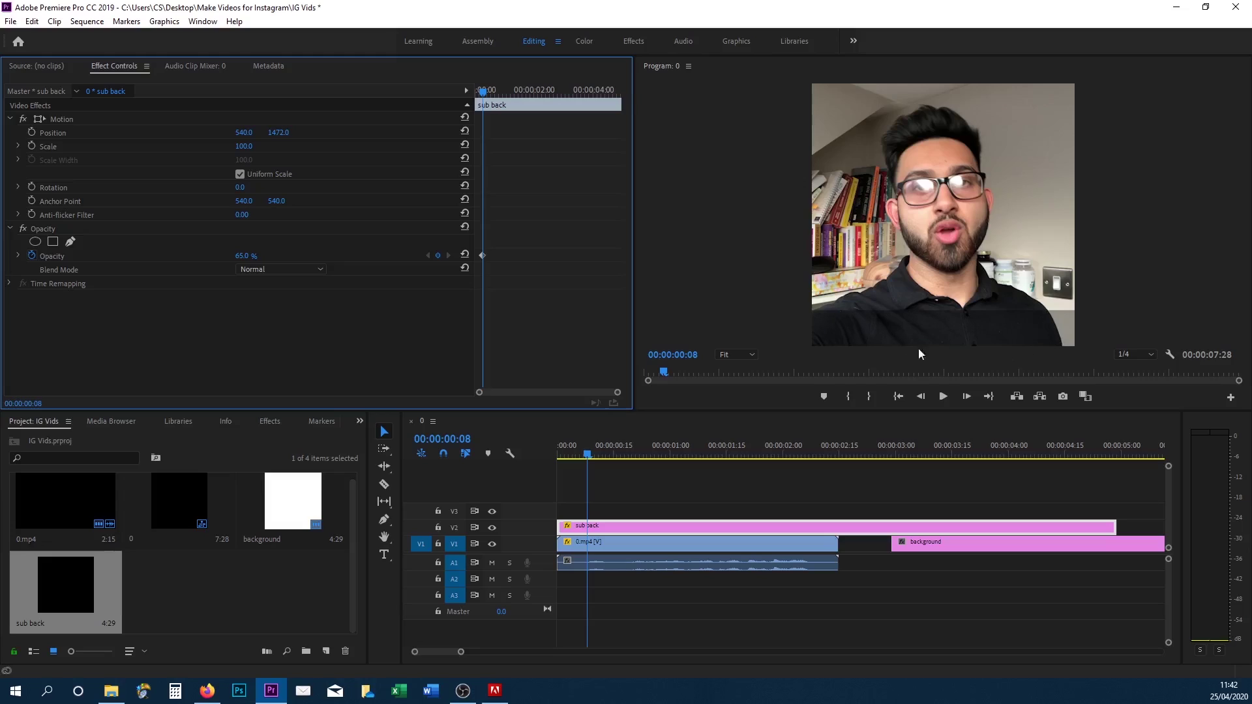
{"action": "left_click", "coordinate": [614, 511]}
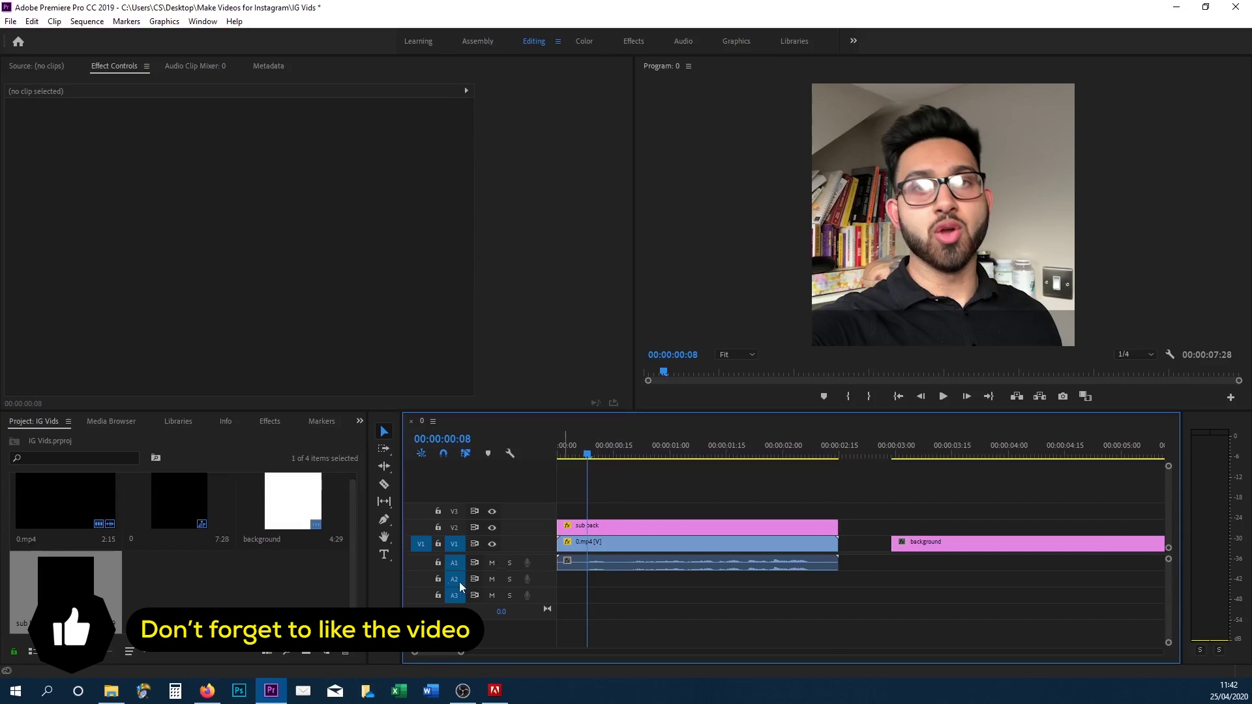
Draw an empty text box across the semi-transparent strip and align its graphic clip to the sequence start on V3.
{"action": "left_click", "coordinate": [384, 555]}
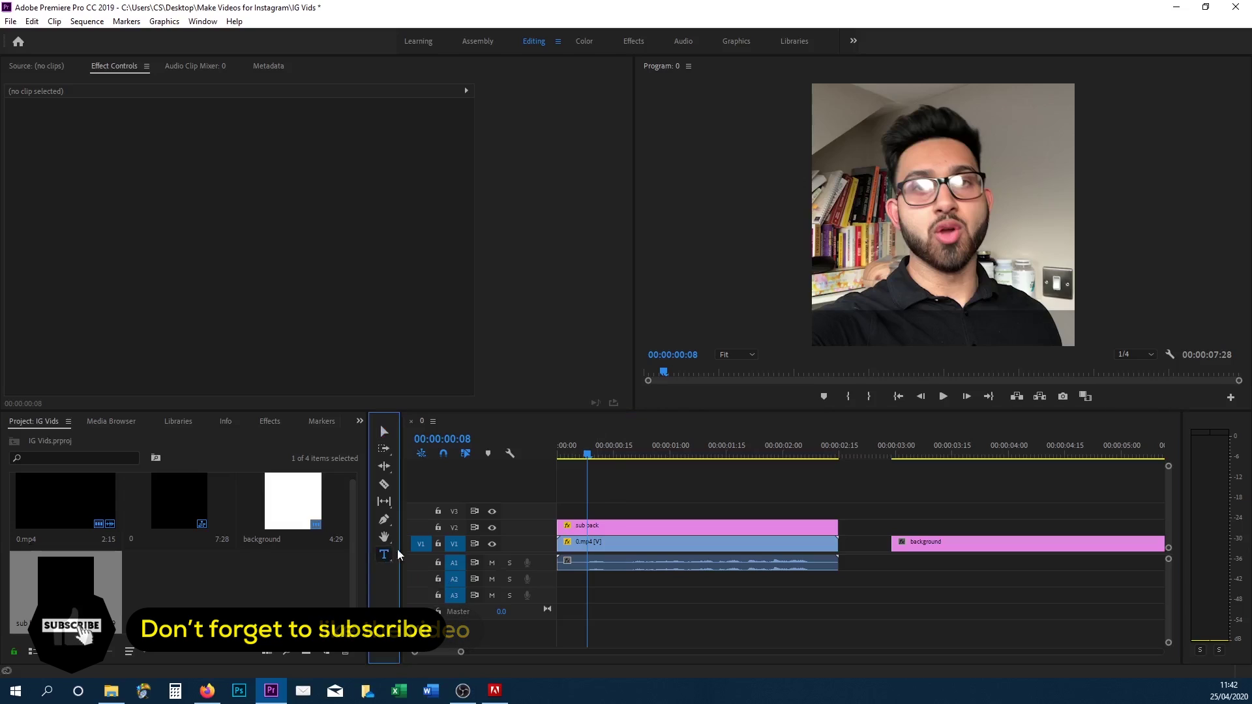
{"action": "left_click_drag", "start_coordinate": [816, 312], "coordinate": [1070, 346]}
{"action": "left_click_drag", "start_coordinate": [1069, 341], "coordinate": [1072, 343]}
{"action": "left_click_drag", "start_coordinate": [646, 511], "coordinate": [616, 511]}
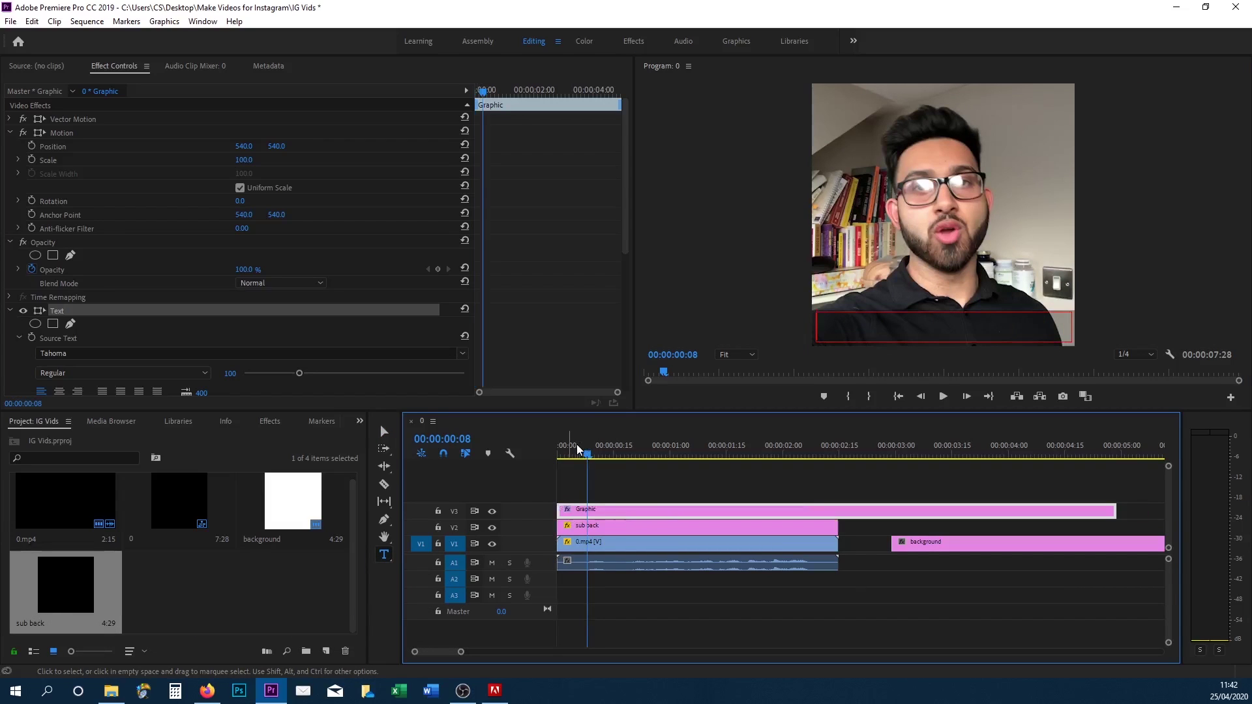
Play the sequence from the start to hear the speech, and park the playhead at 00:00:00:13.
{"action": "left_click_drag", "start_coordinate": [579, 450], "coordinate": [555, 451]}
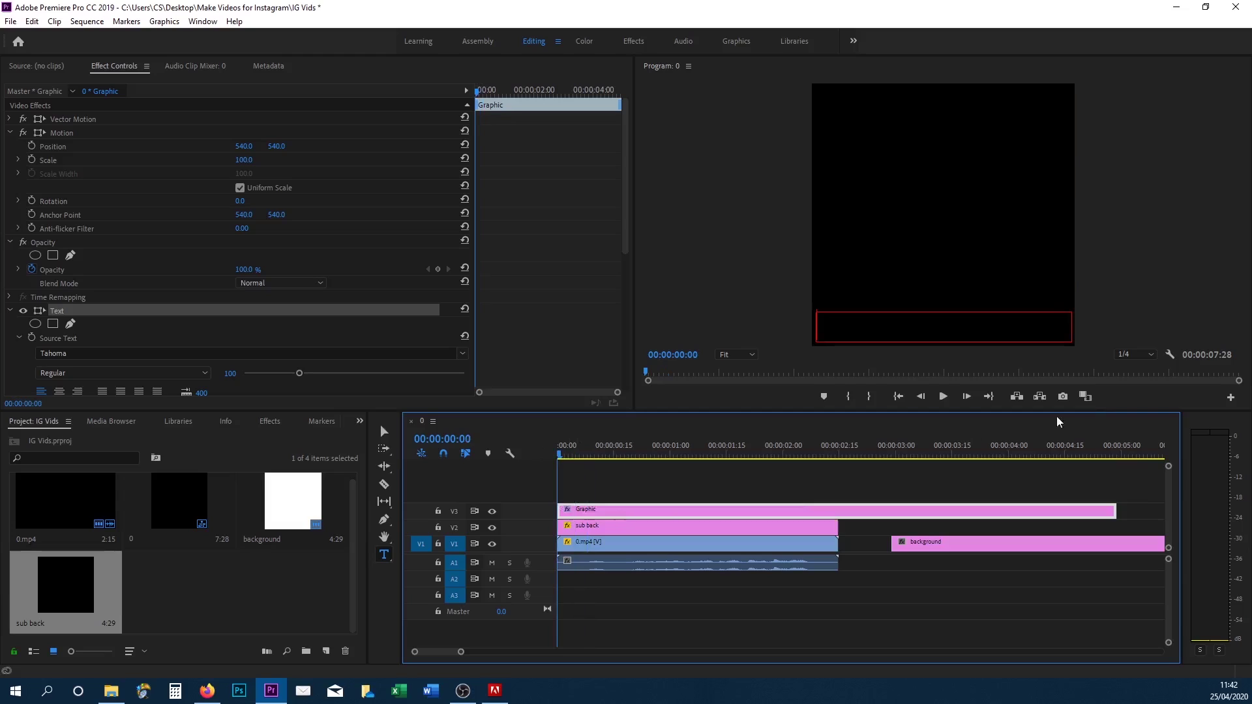
{"action": "left_click", "coordinate": [942, 397]}
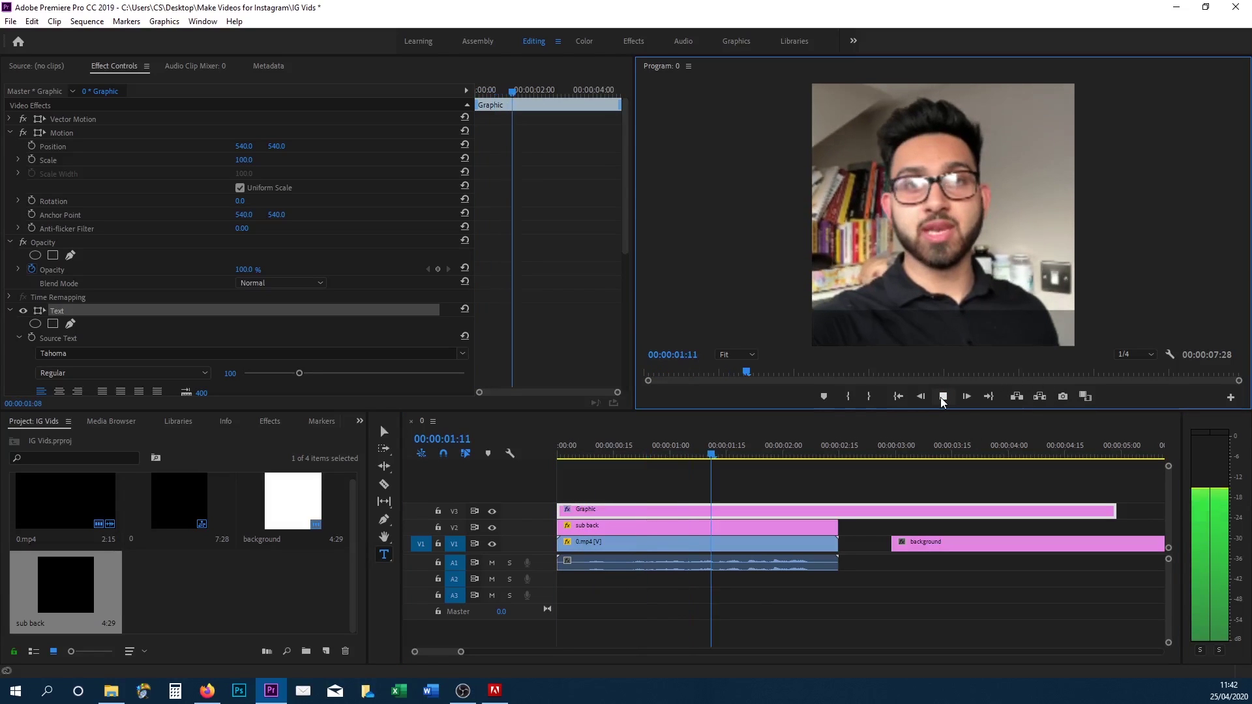
{"action": "left_click", "coordinate": [943, 397]}
{"action": "left_click", "coordinate": [607, 448]}
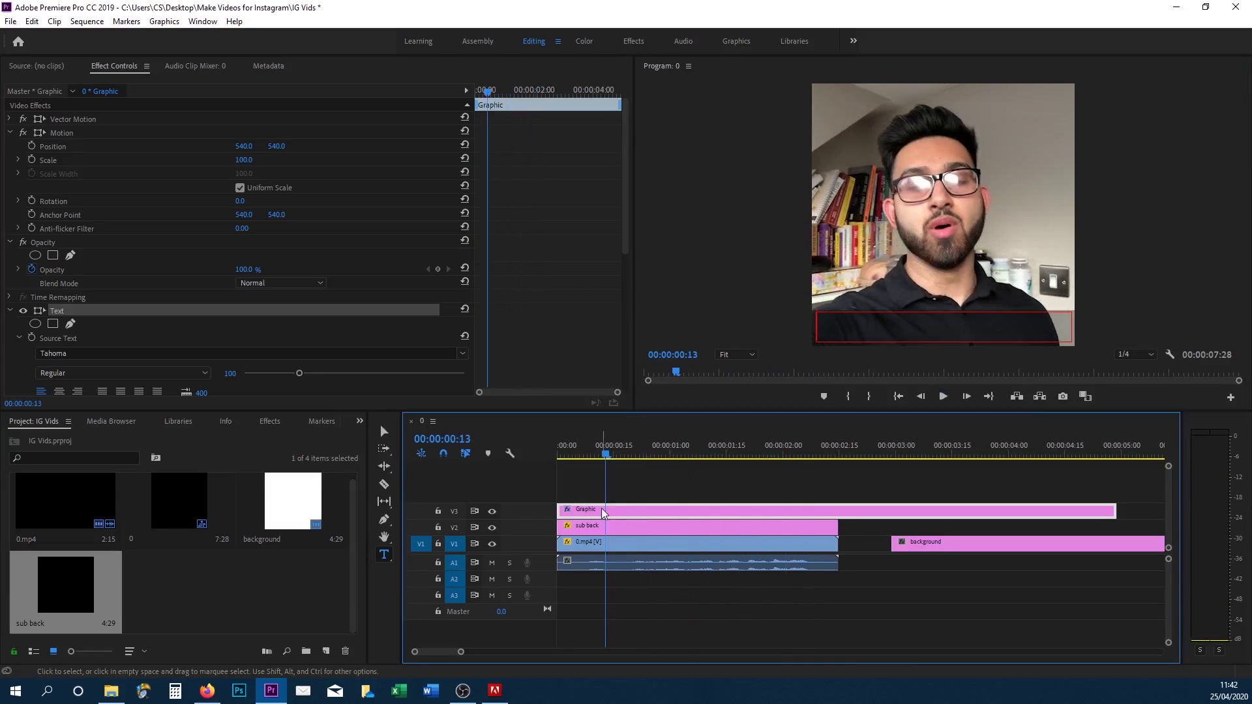
Enter the subtitle "So, I will show you how o make it look like this" in the text box, undoing any accidental overwrite.
{"action": "left_click", "coordinate": [904, 331]}
{"action": "type", "text": "So, I will show you how"}
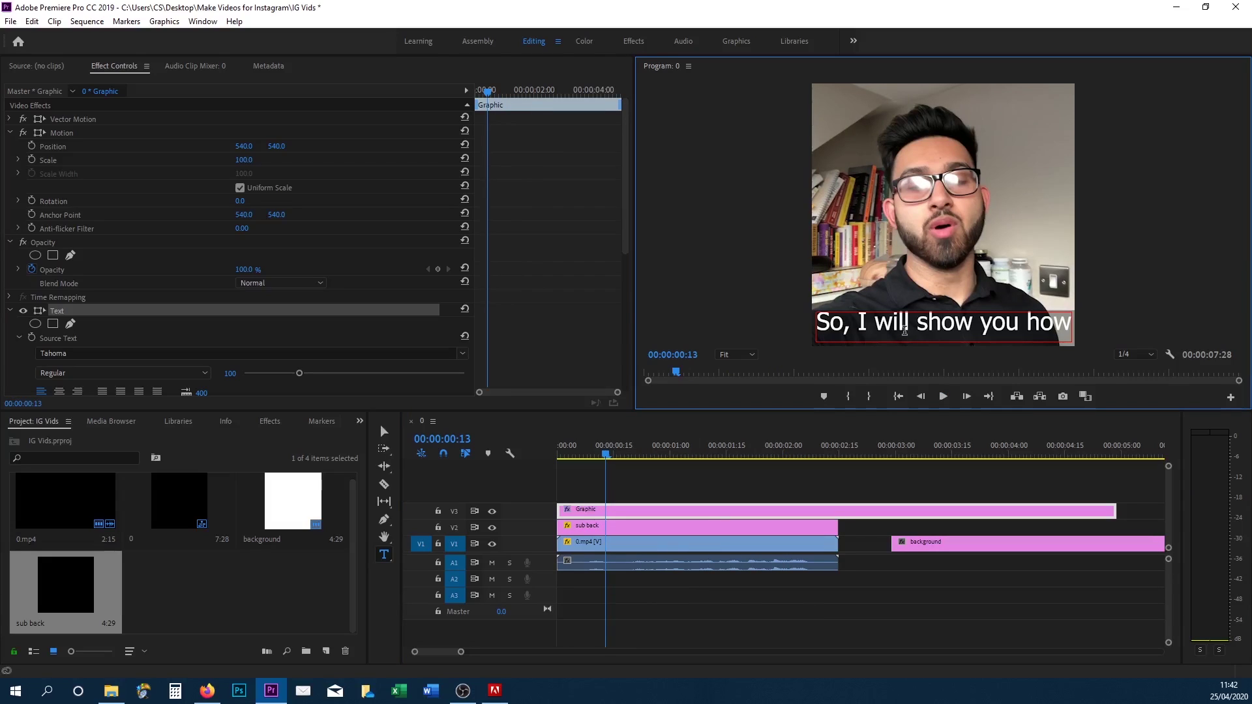
{"action": "key", "text": "ctrl+a"}
{"action": "type", "text": "A"}
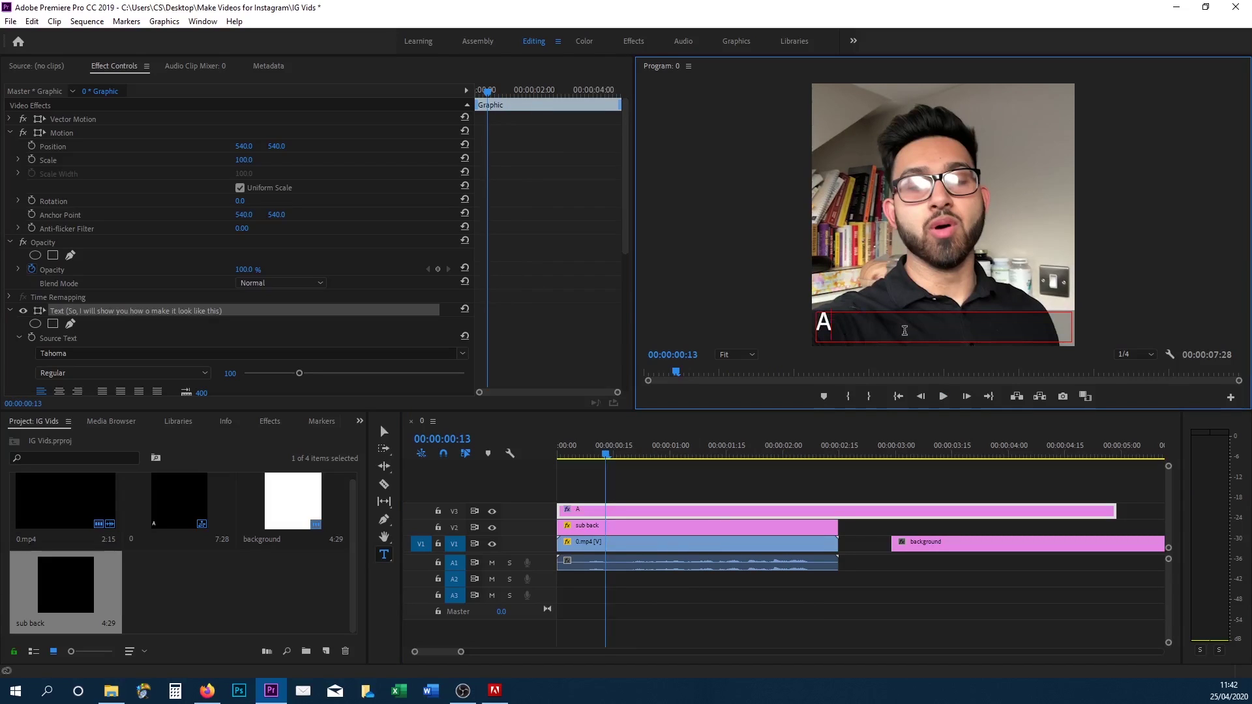
{"action": "key", "text": "ctrl+z"}
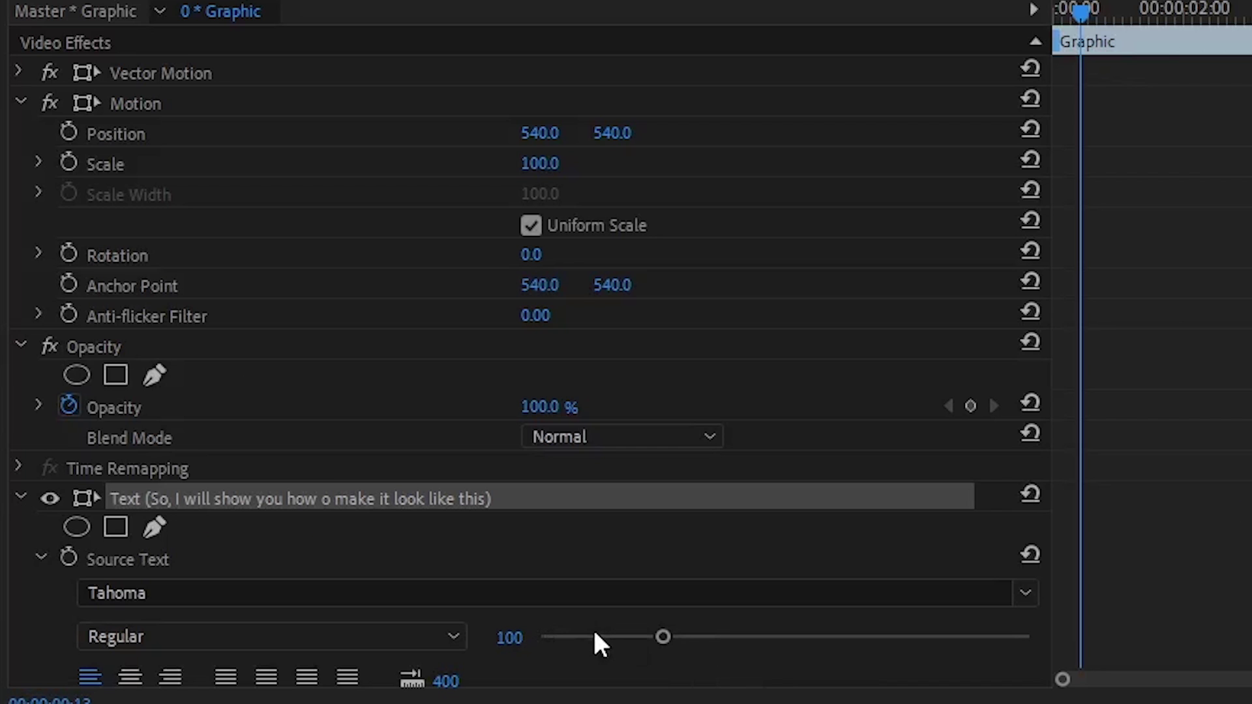
Set the subtitle's font size to 32 and its font to Nexa-Bold.
{"action": "left_click_drag", "start_coordinate": [594, 634], "coordinate": [575, 635]}
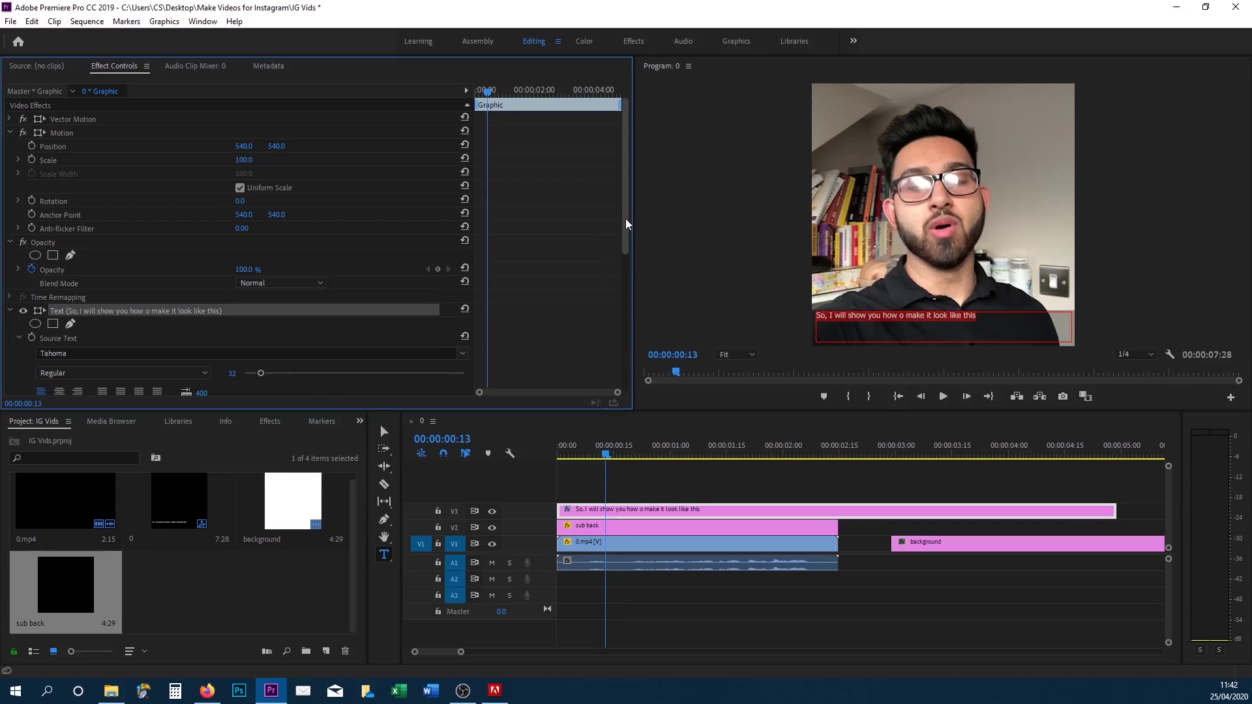
{"action": "left_click_drag", "start_coordinate": [623, 223], "coordinate": [624, 307]}
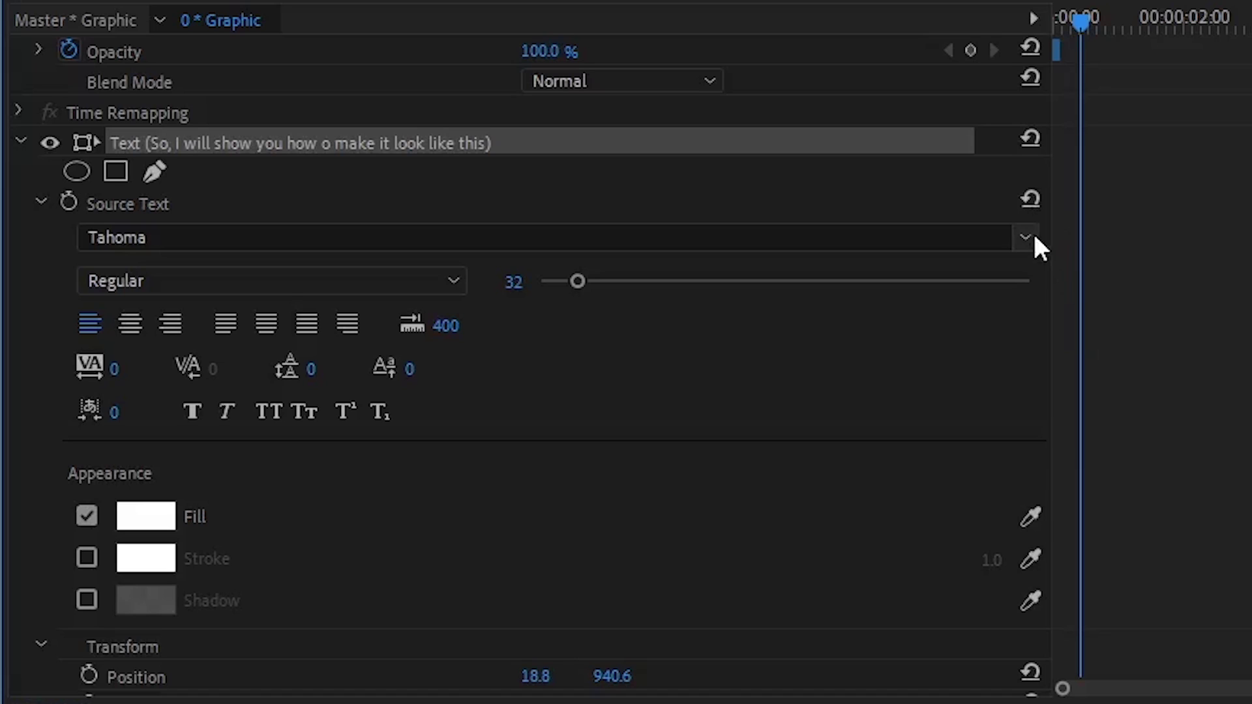
{"action": "left_click", "coordinate": [1036, 239]}
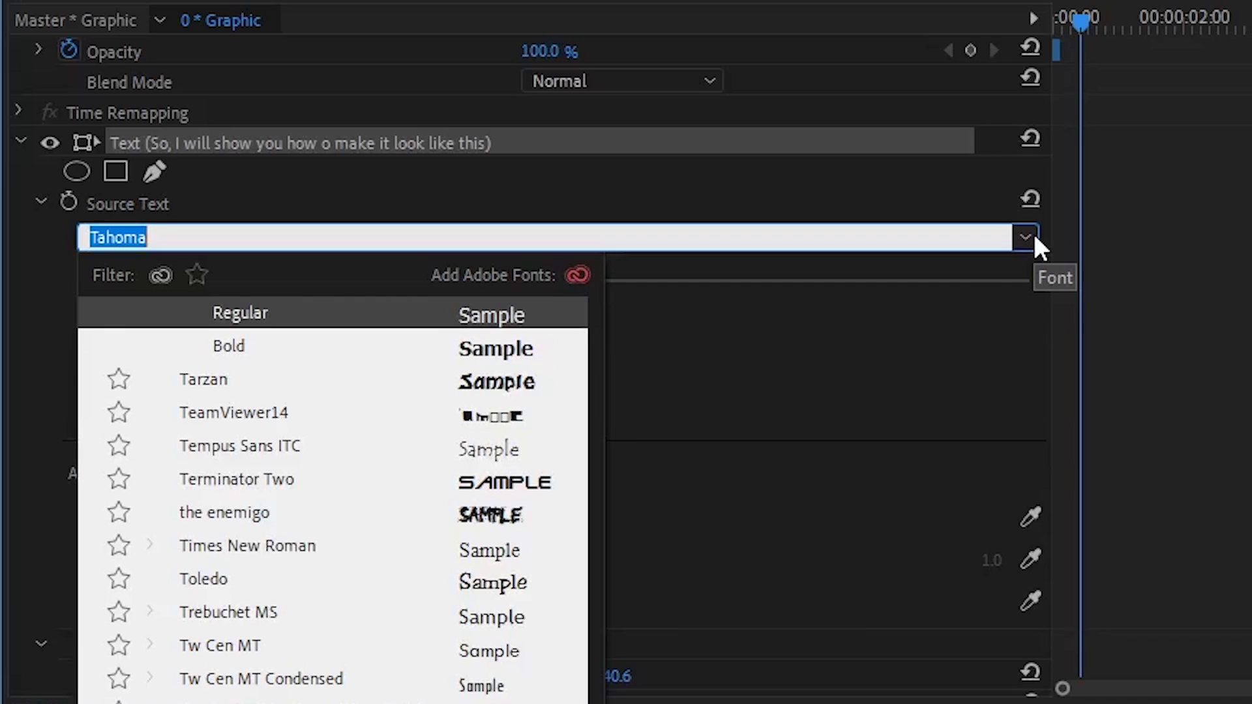
{"action": "scroll", "coordinate": [522, 648], "scroll_direction": "up", "scroll_amount": 10}
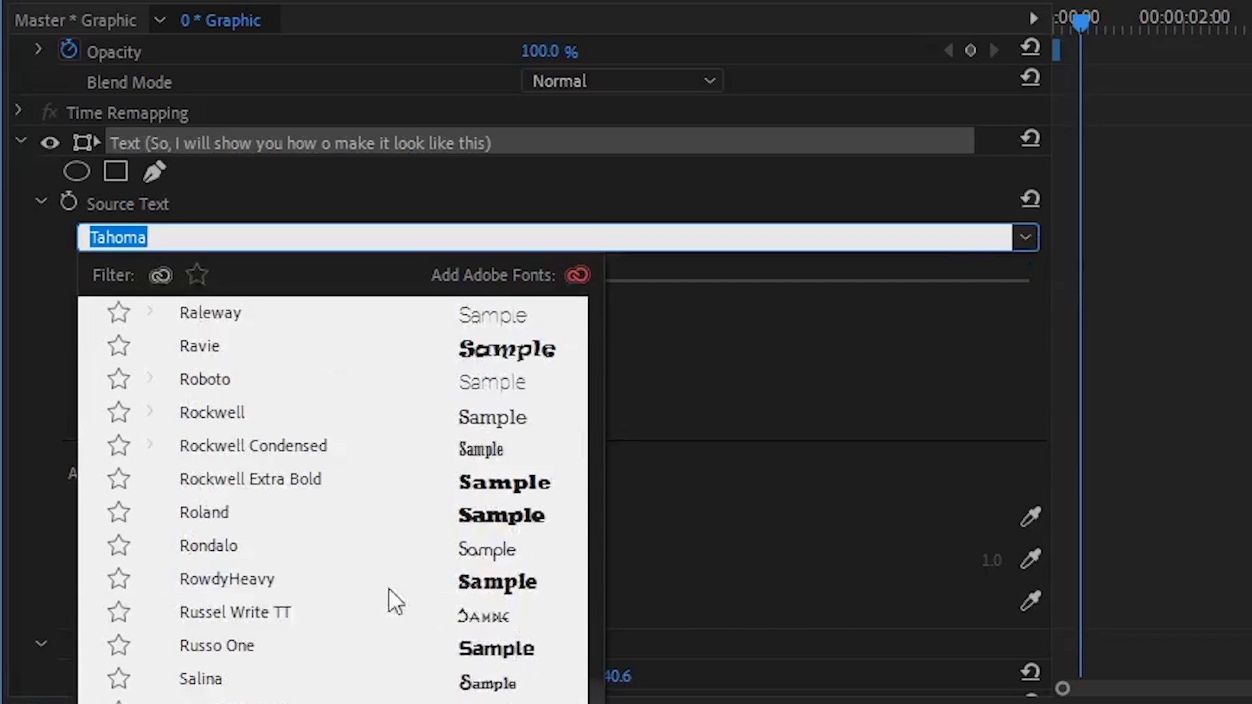
{"action": "scroll", "coordinate": [392, 595], "scroll_direction": "up", "scroll_amount": 15}
{"action": "scroll", "coordinate": [352, 589], "scroll_direction": "up", "scroll_amount": 20}
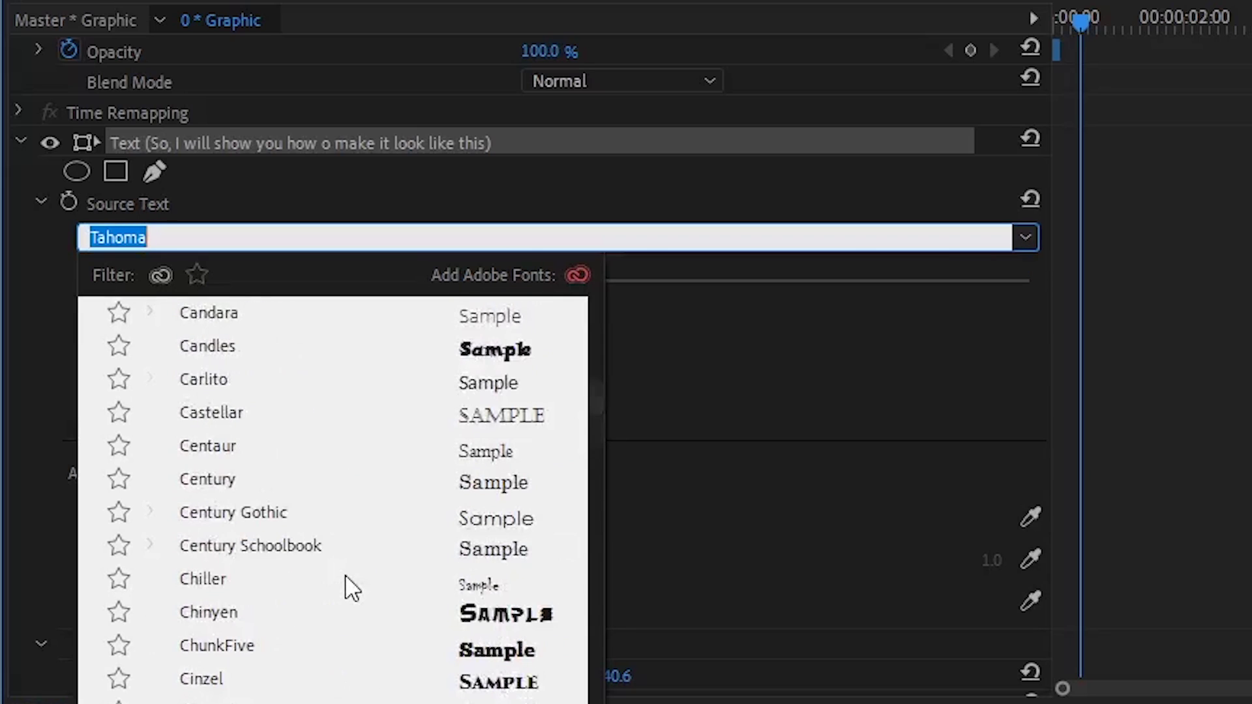
{"action": "scroll", "coordinate": [352, 589], "scroll_direction": "up", "scroll_amount": 20}
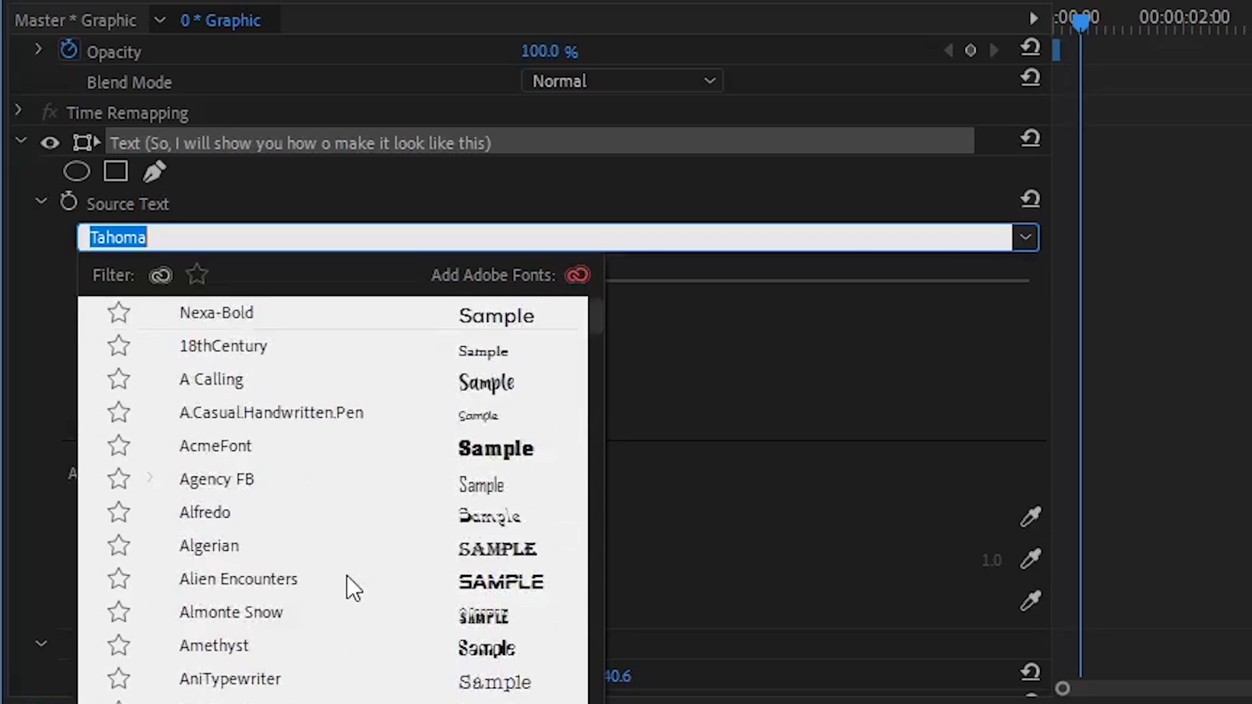
{"action": "left_click", "coordinate": [242, 318]}
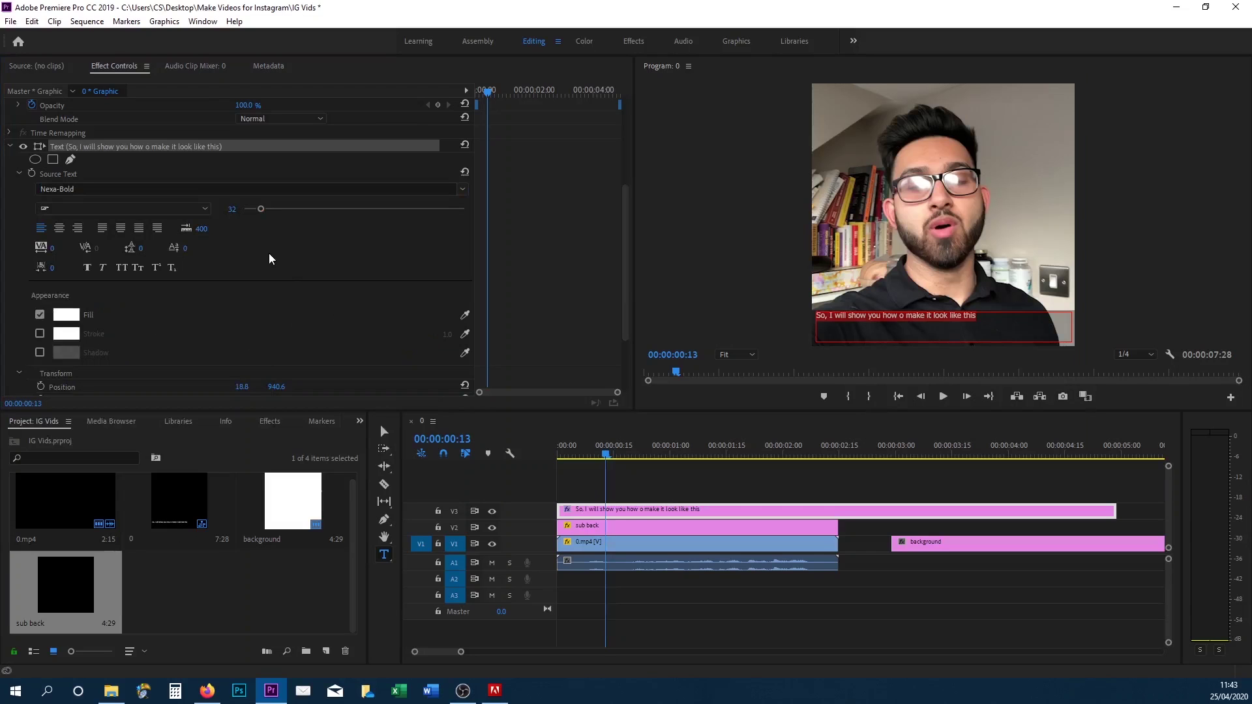
Correct "how o" to "how to" in the subtitle and set the whole line's font size to 48.
{"action": "left_click", "coordinate": [988, 318]}
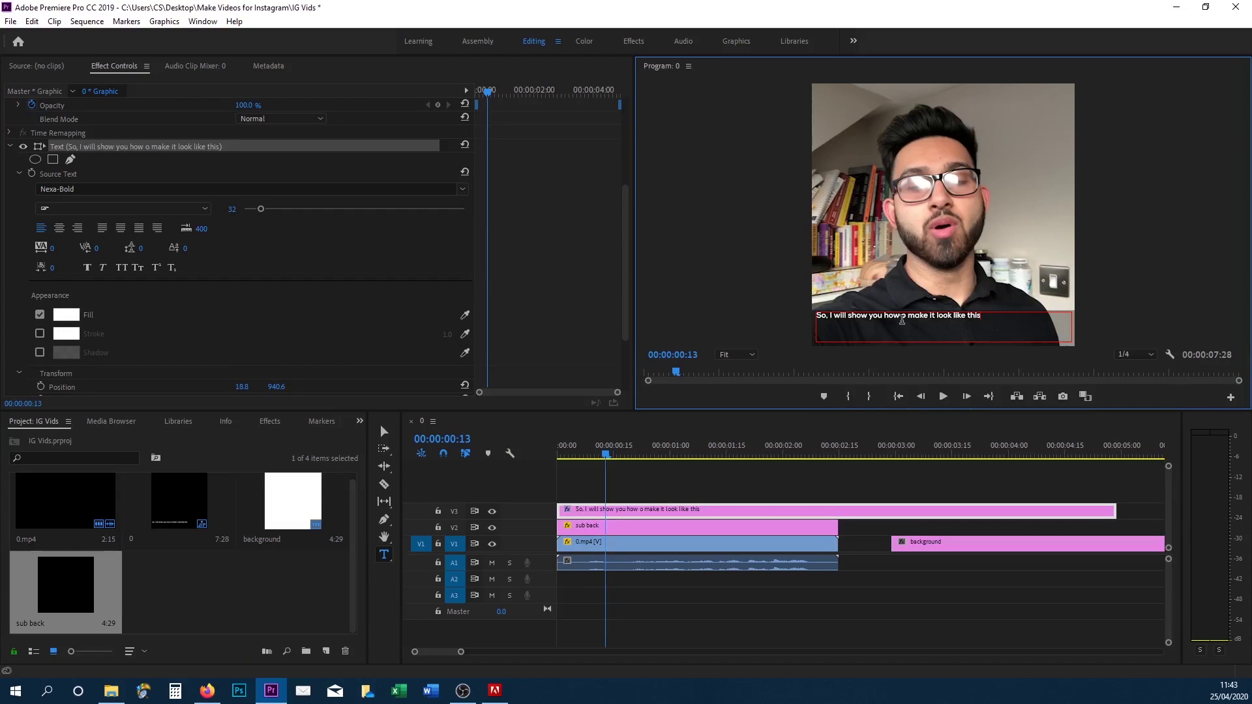
{"action": "type", "text": "t"}
{"action": "left_click_drag", "start_coordinate": [986, 318], "coordinate": [806, 320]}
{"action": "left_click_drag", "start_coordinate": [261, 209], "coordinate": [270, 214]}
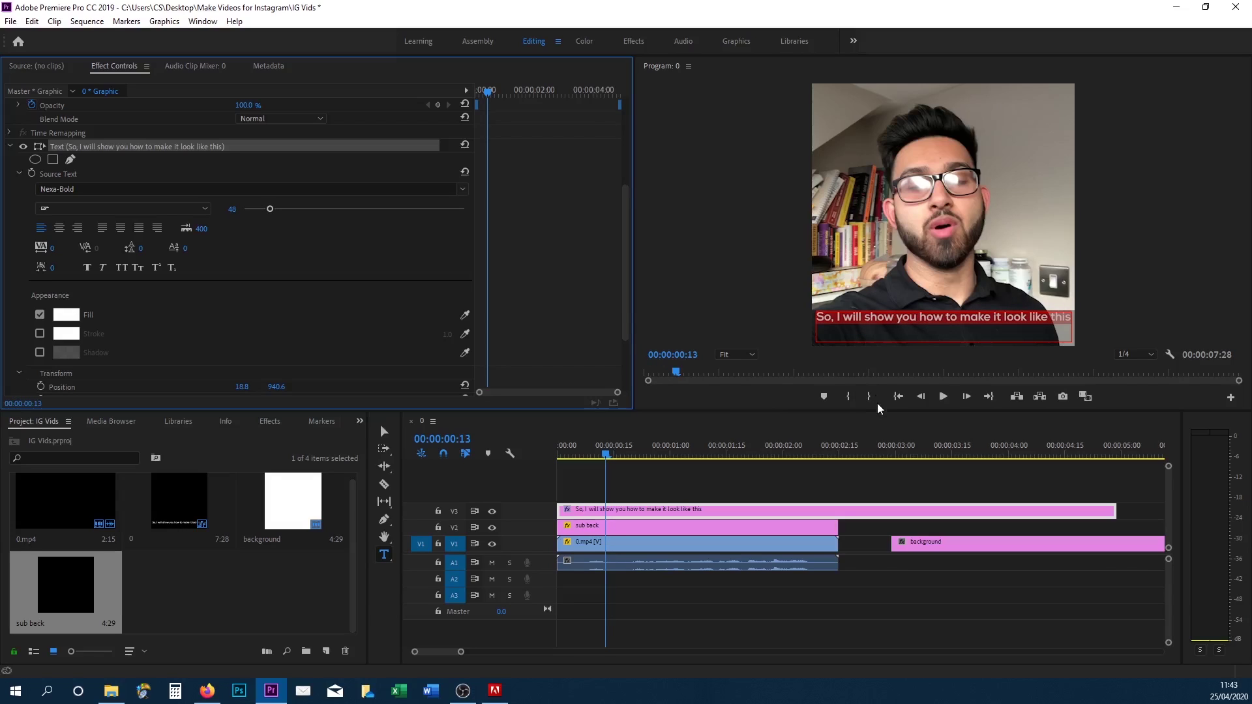
Center-align the subtitle text and change its fill to a bright sky blue with hue about 193°.
{"action": "left_click", "coordinate": [59, 230]}
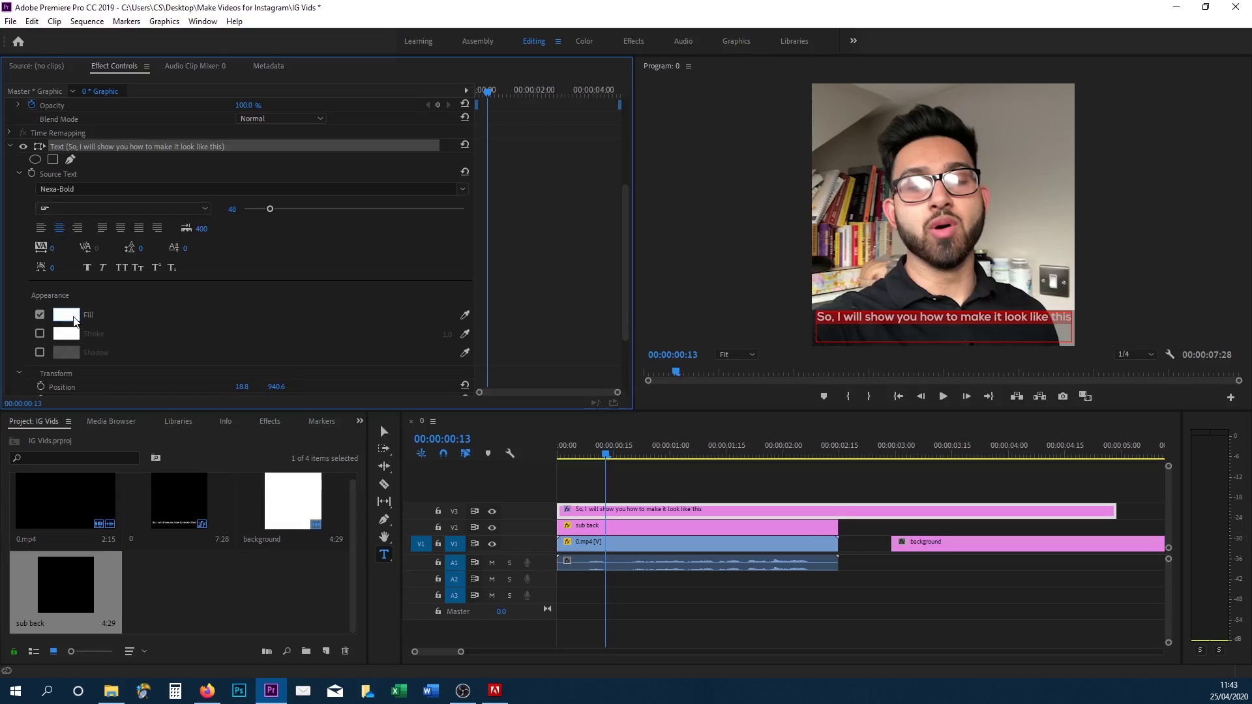
{"action": "left_click", "coordinate": [74, 320]}
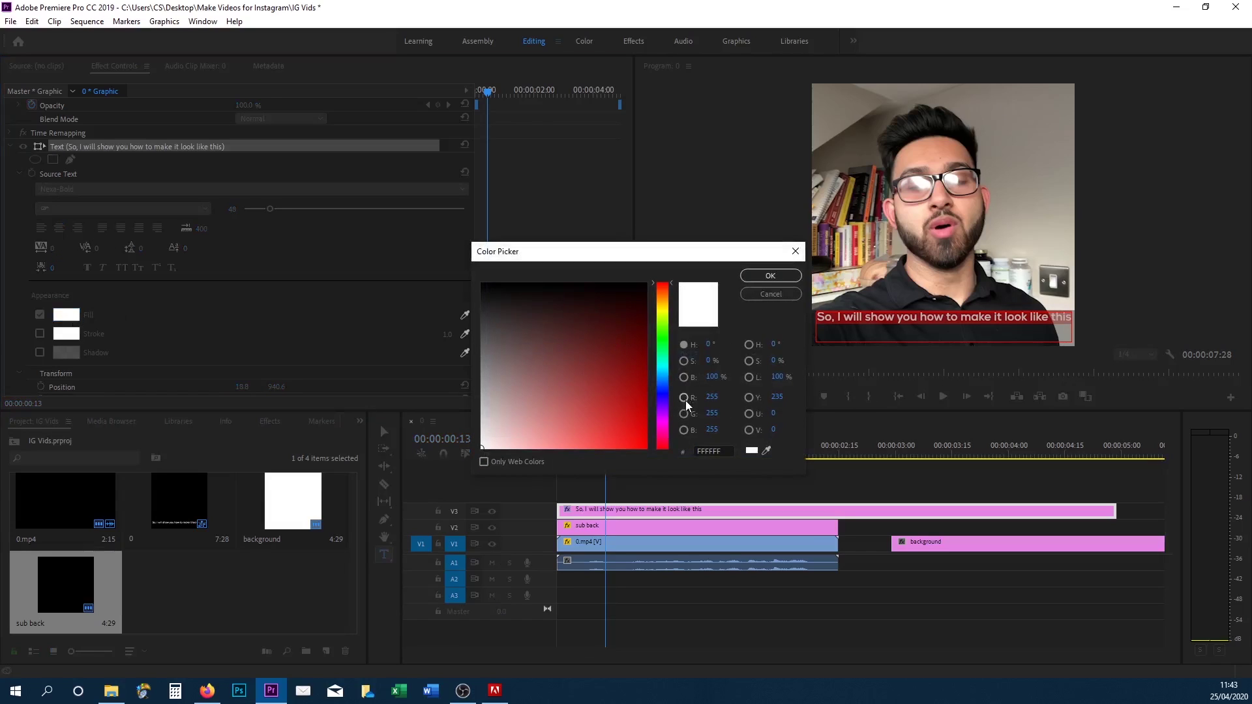
{"action": "left_click", "coordinate": [672, 377]}
{"action": "left_click", "coordinate": [619, 373]}
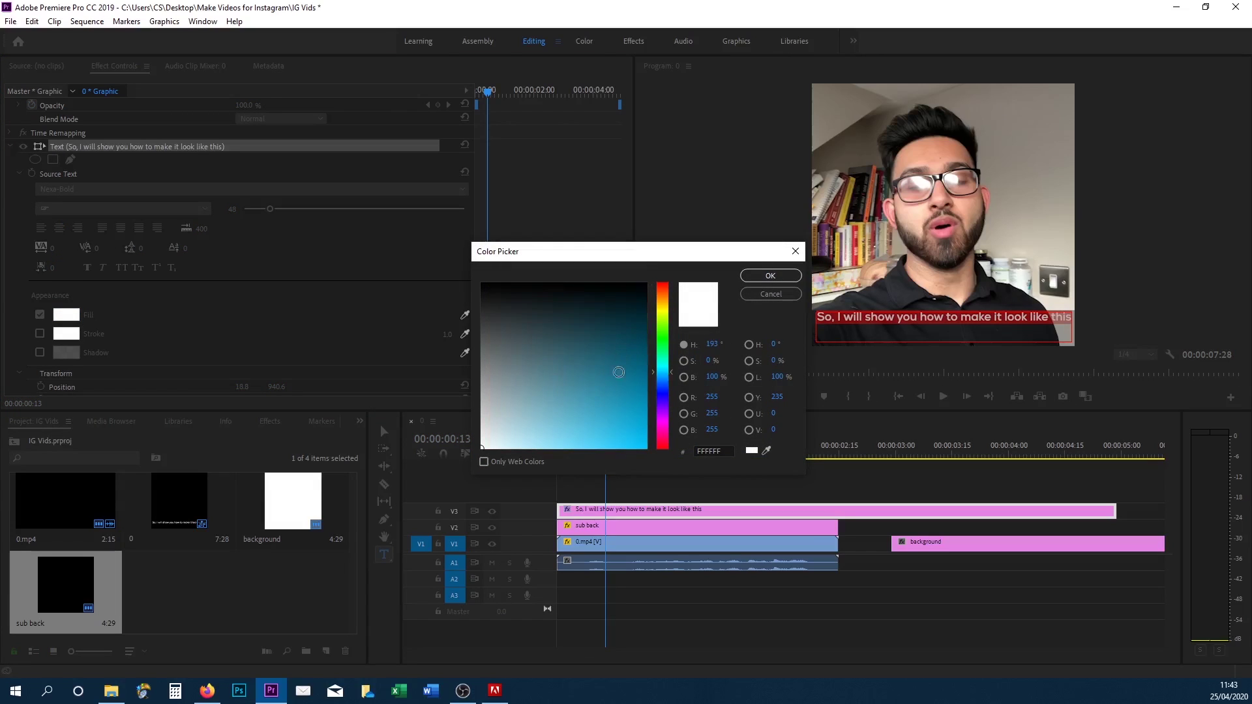
{"action": "left_click", "coordinate": [766, 279]}
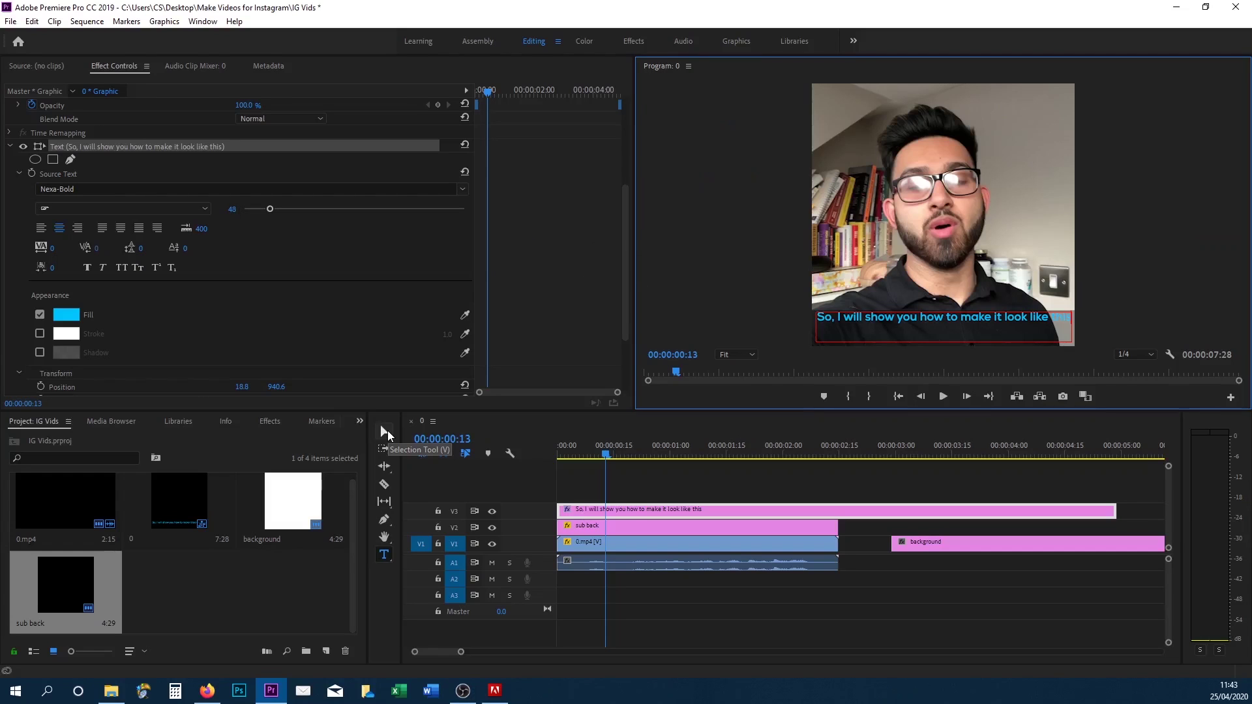
Fit the subtitle's text box to its single line, center it in the dark strip at about 536, 1007, and play the result.
{"action": "left_click", "coordinate": [613, 171]}
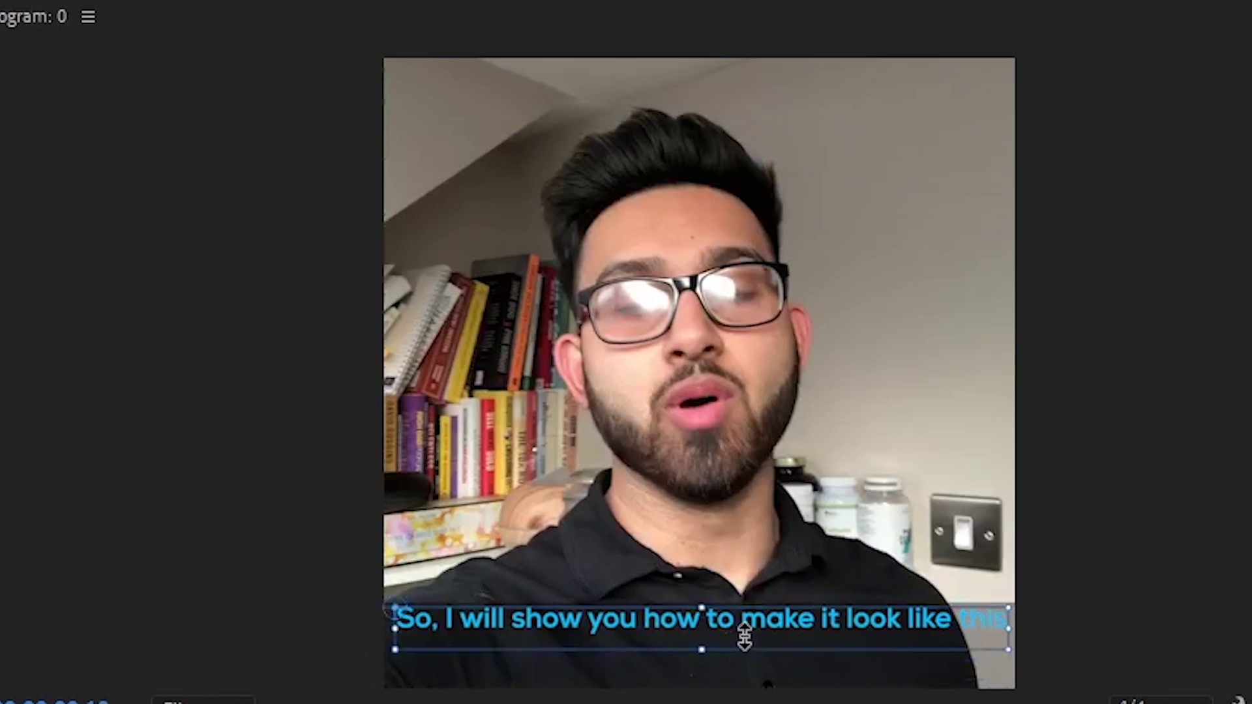
{"action": "left_click_drag", "start_coordinate": [744, 636], "coordinate": [753, 630]}
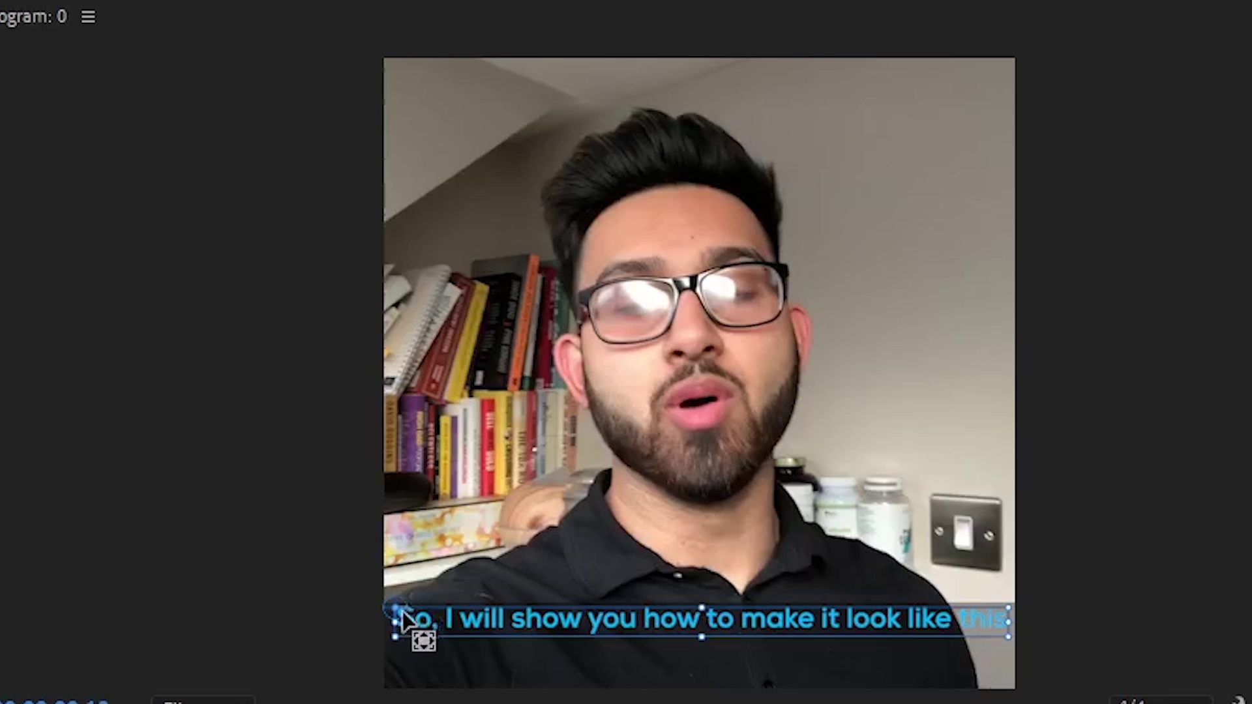
{"action": "left_click_drag", "start_coordinate": [402, 616], "coordinate": [762, 648]}
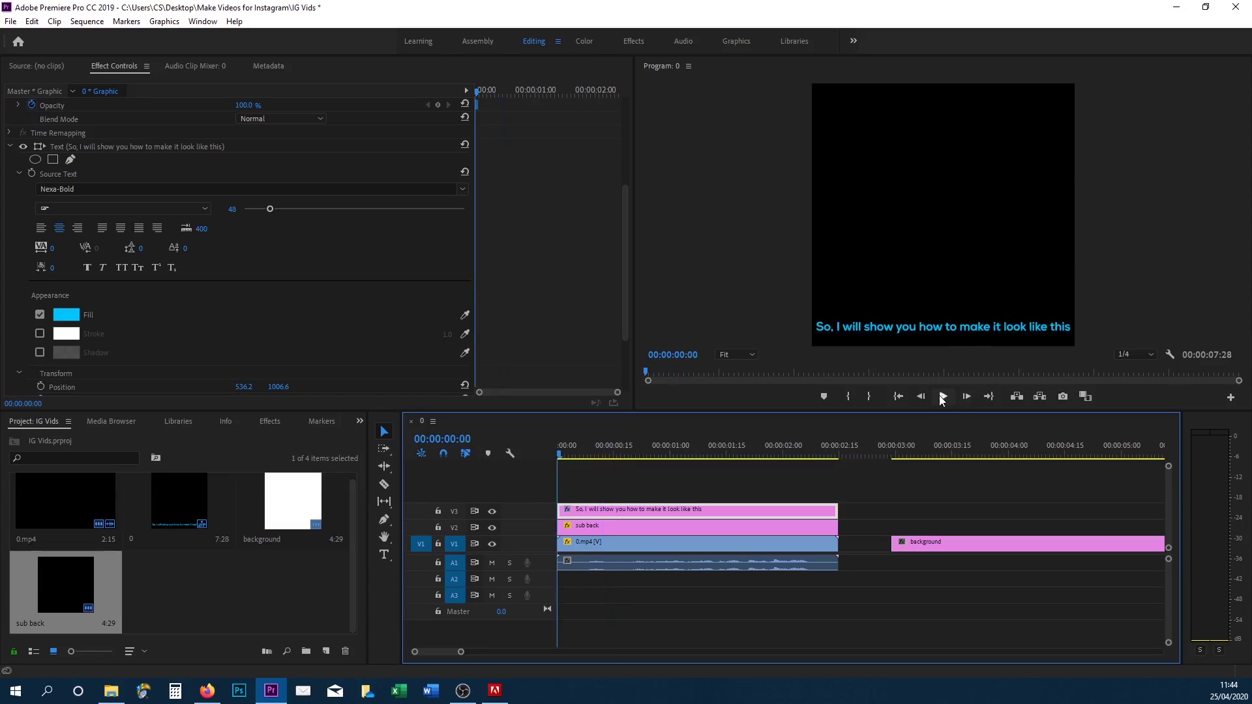
{"action": "left_click", "coordinate": [943, 397]}
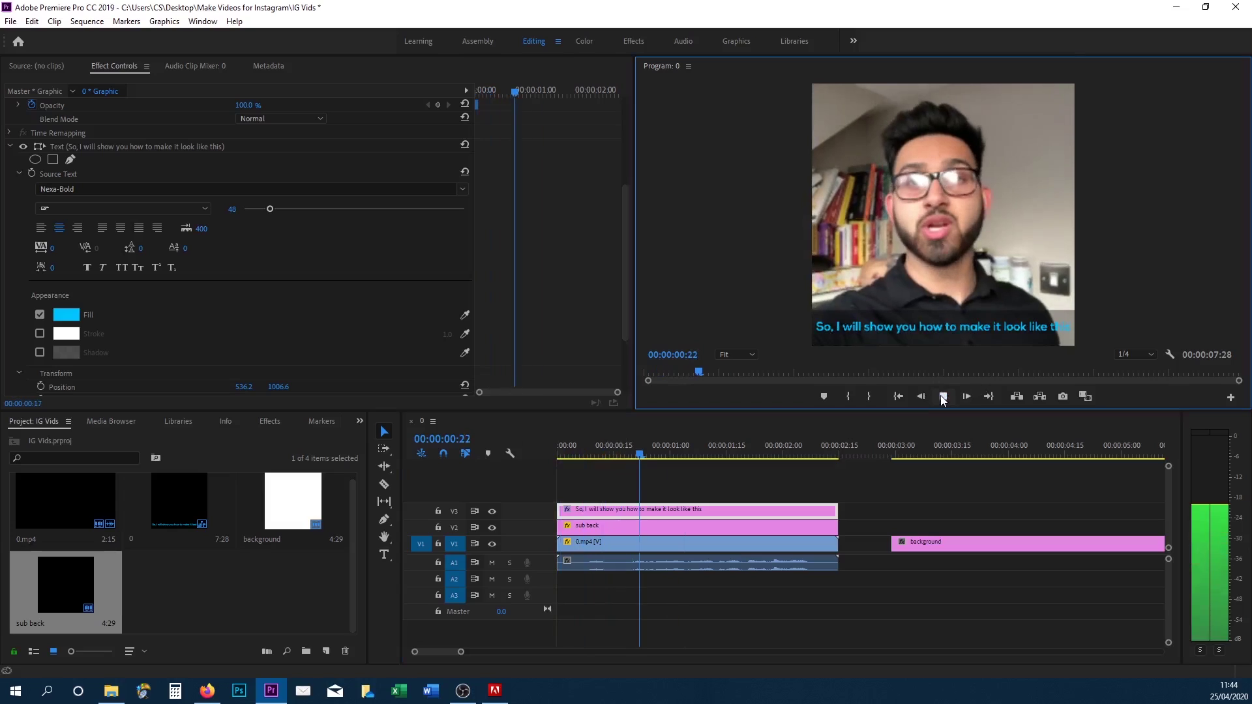
Preview the subtitle over the clip and add a fourth video track above it.
{"action": "left_click", "coordinate": [943, 397]}
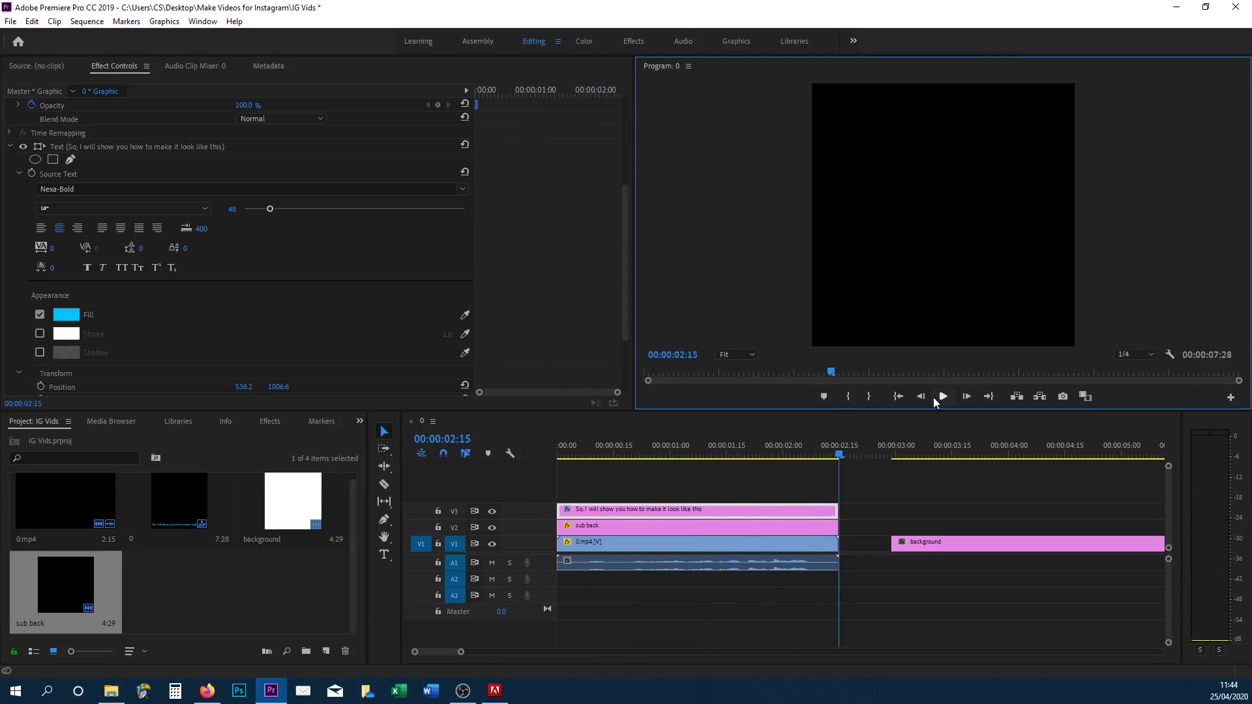
{"action": "left_click_drag", "start_coordinate": [598, 449], "coordinate": [655, 436]}
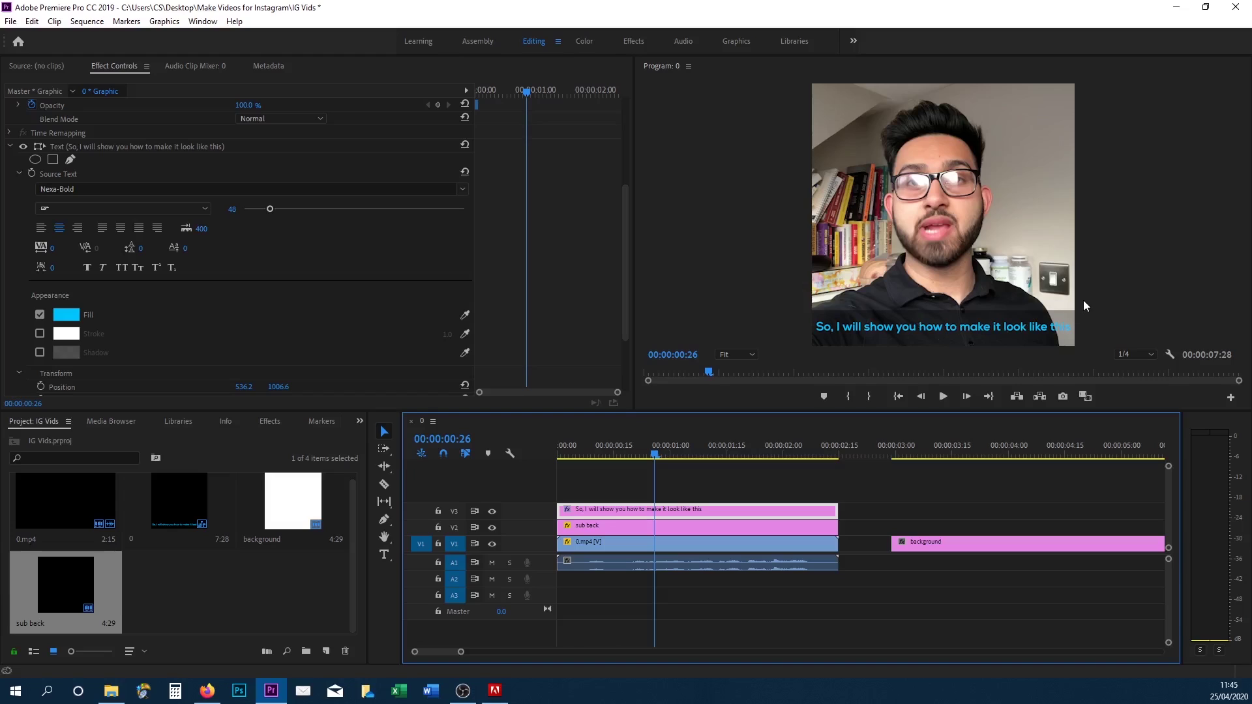
{"action": "right_click", "coordinate": [534, 513]}
{"action": "left_click", "coordinate": [574, 540]}
{"action": "left_click", "coordinate": [577, 489]}
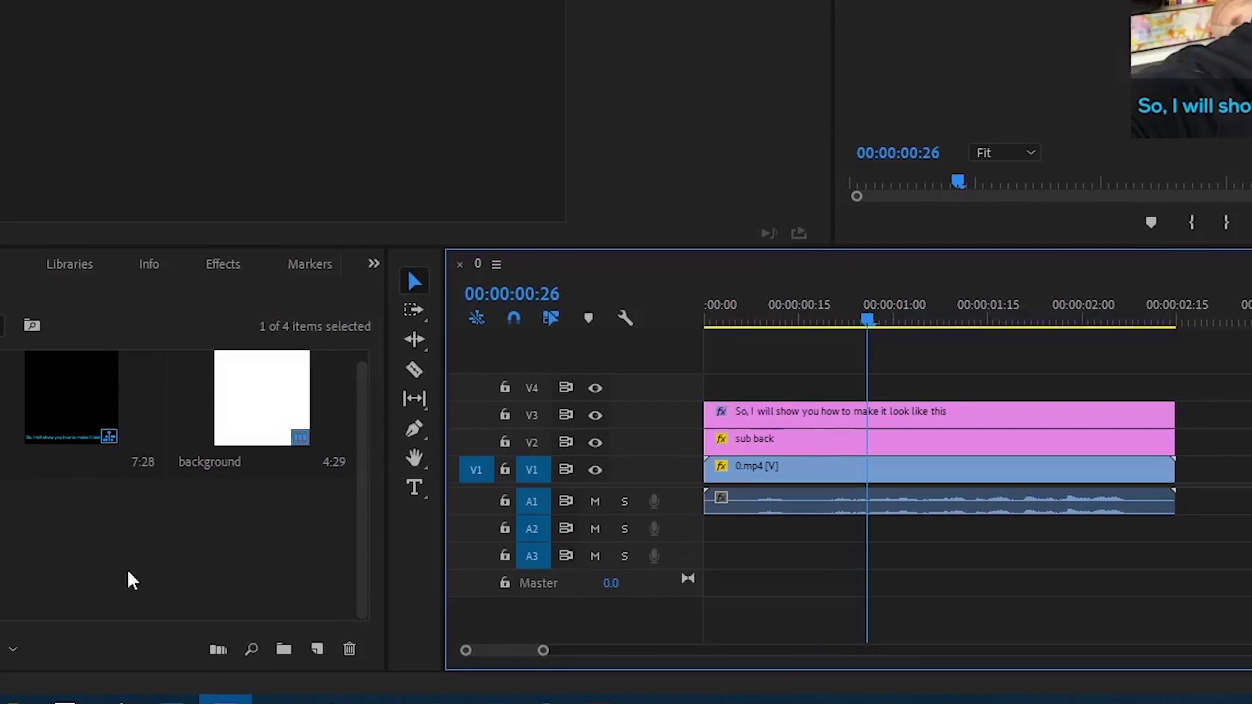
Create a 1080 × 1080 color matte in the subtitle's blue (0C99C6) and name it "bar".
{"action": "right_click", "coordinate": [133, 532]}
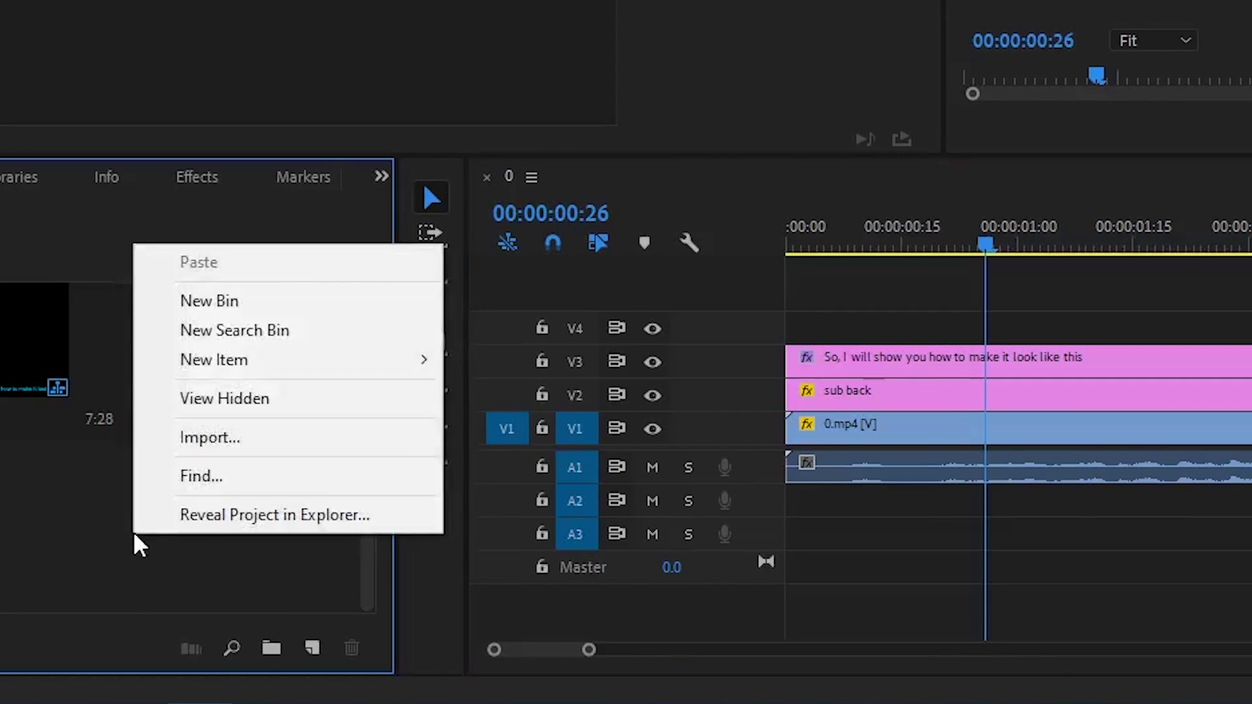
{"action": "mouse_move", "coordinate": [307, 359]}
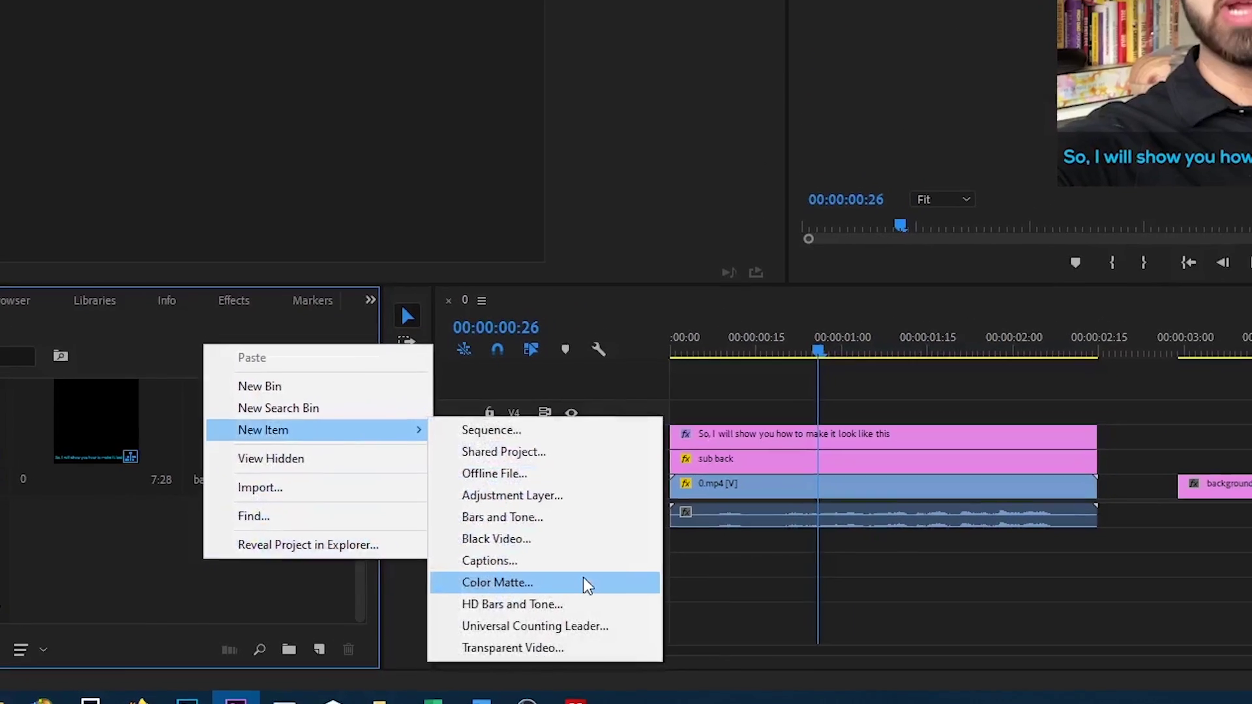
{"action": "left_click", "coordinate": [583, 580]}
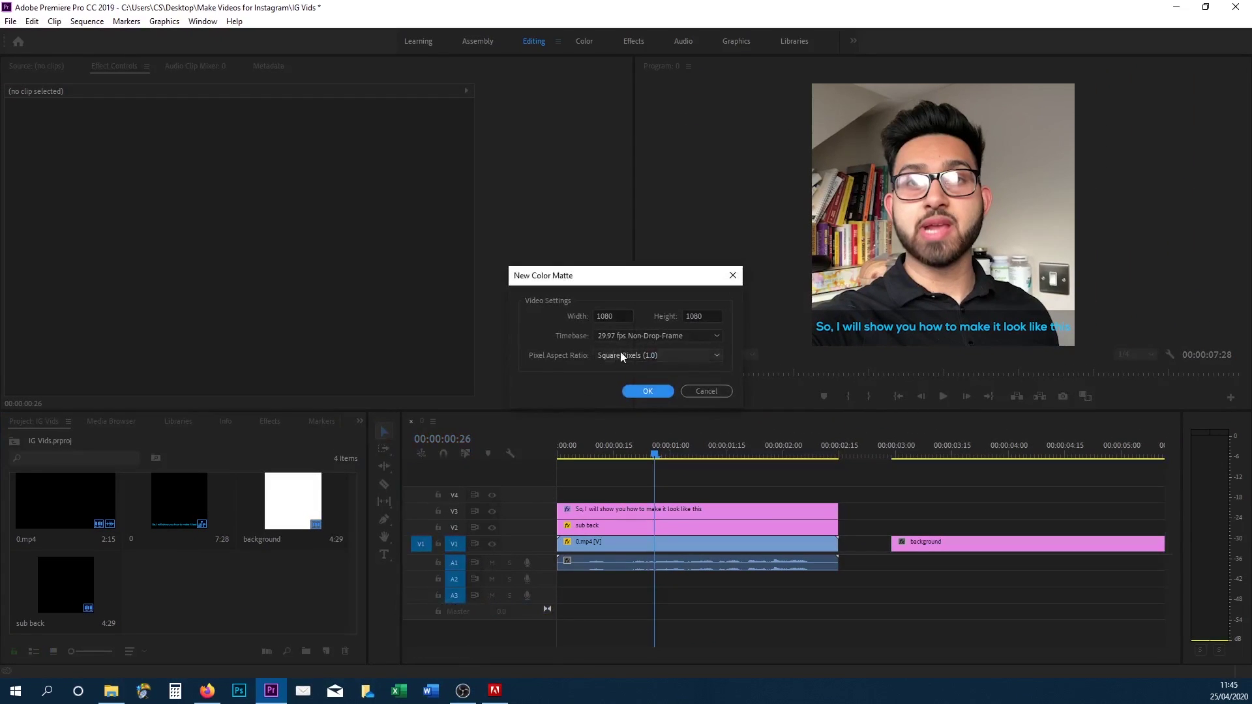
{"action": "left_click", "coordinate": [646, 390]}
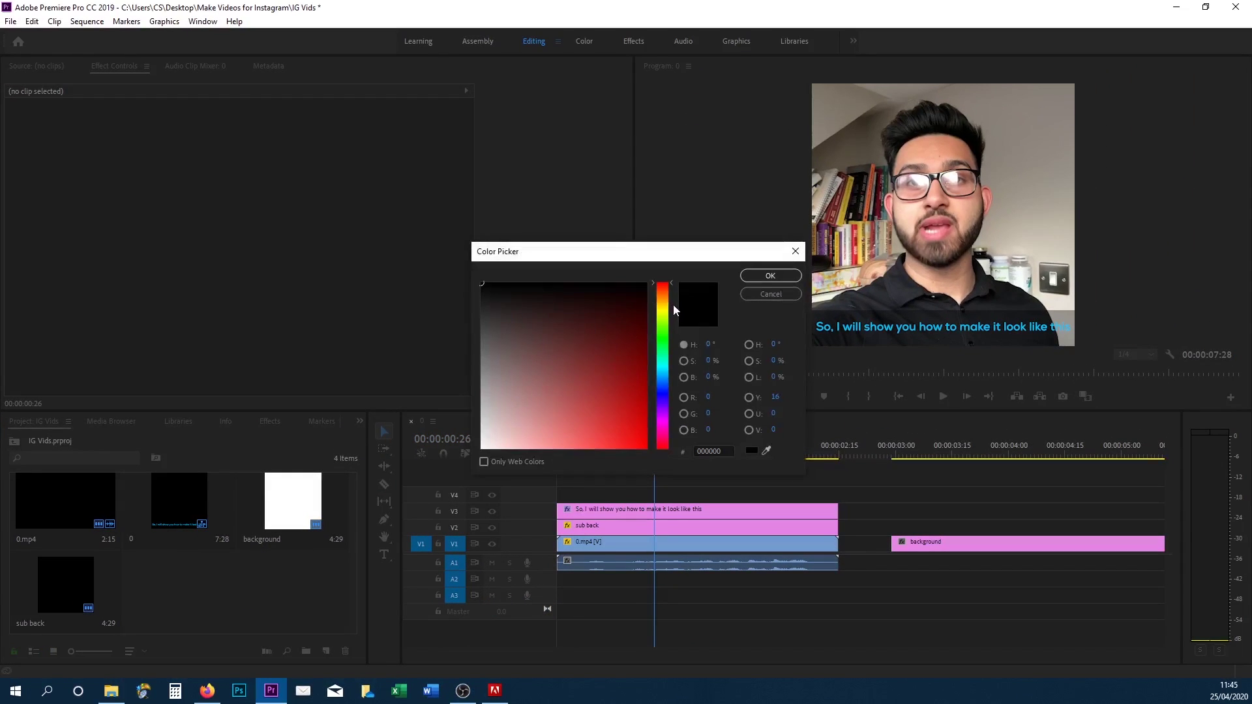
{"action": "left_click_drag", "start_coordinate": [657, 326], "coordinate": [660, 366]}
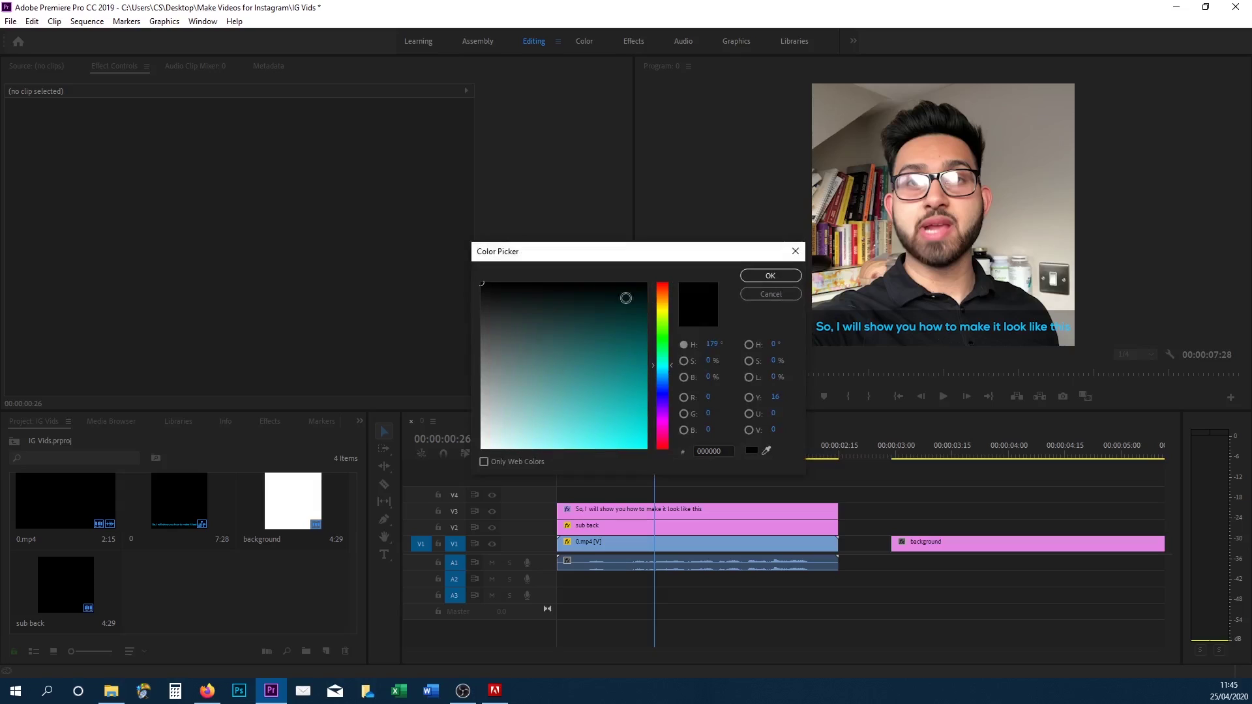
{"action": "left_click", "coordinate": [769, 450]}
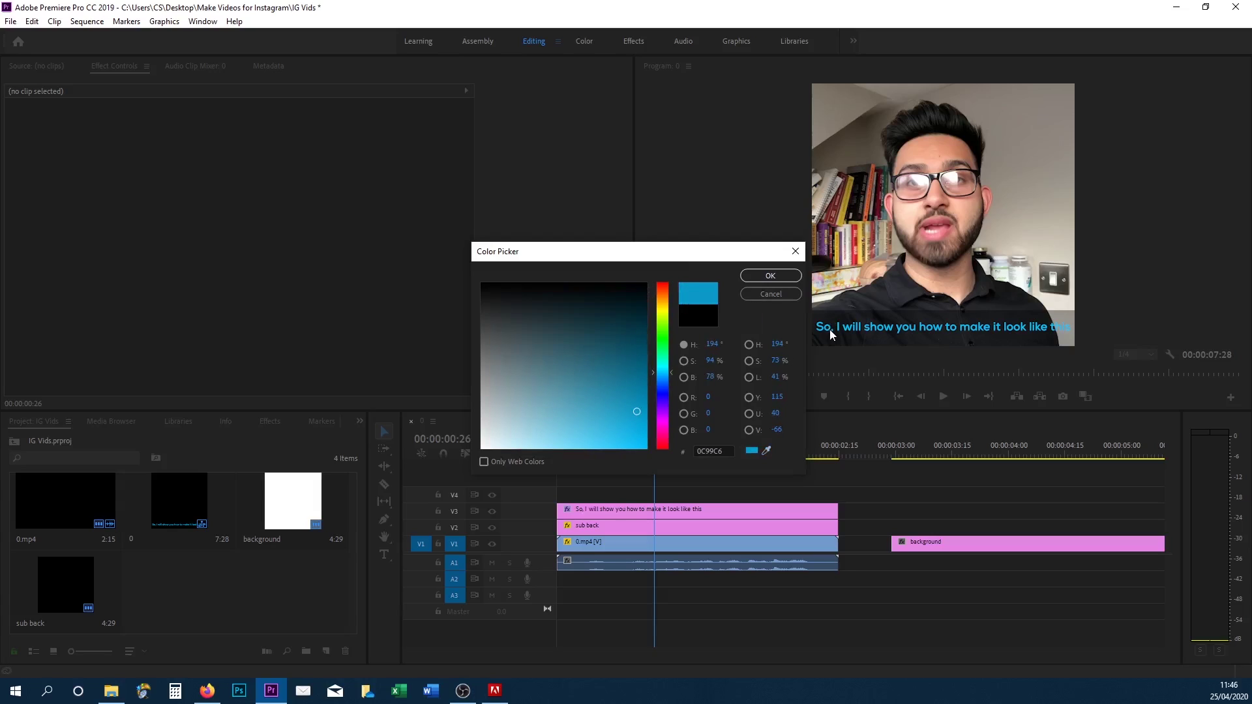
{"action": "left_click", "coordinate": [775, 280]}
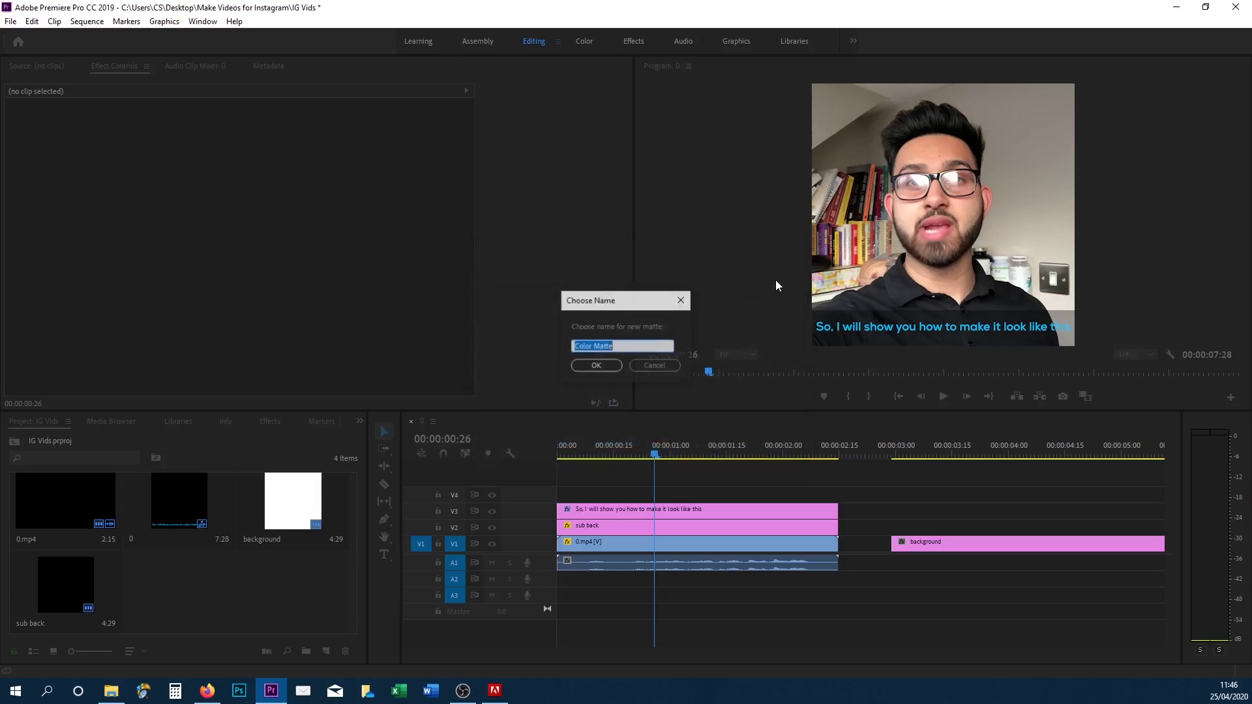
{"action": "type", "text": "bar"}
{"action": "left_click", "coordinate": [591, 368]}
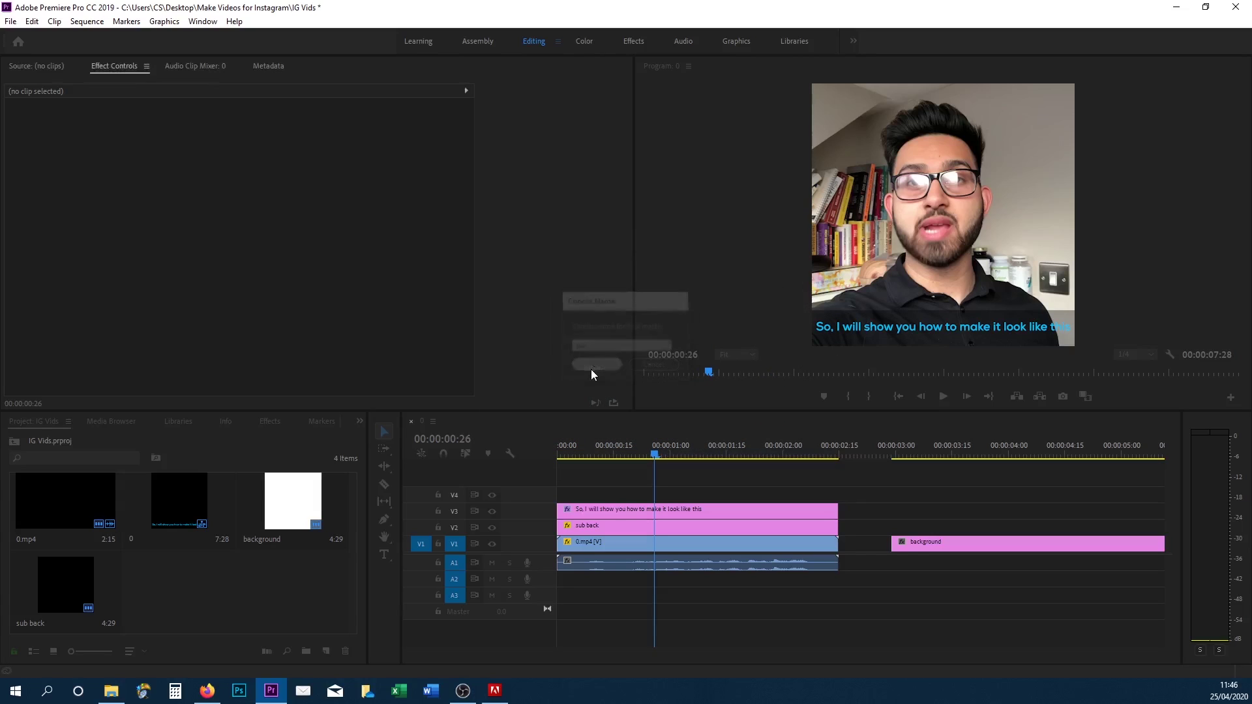
Place the bar matte at the start of V4 and trim it to the length of the video clip.
{"action": "left_click_drag", "start_coordinate": [396, 509], "coordinate": [554, 491]}
{"action": "left_click_drag", "start_coordinate": [1115, 493], "coordinate": [838, 494]}
{"action": "left_click", "coordinate": [639, 493]}
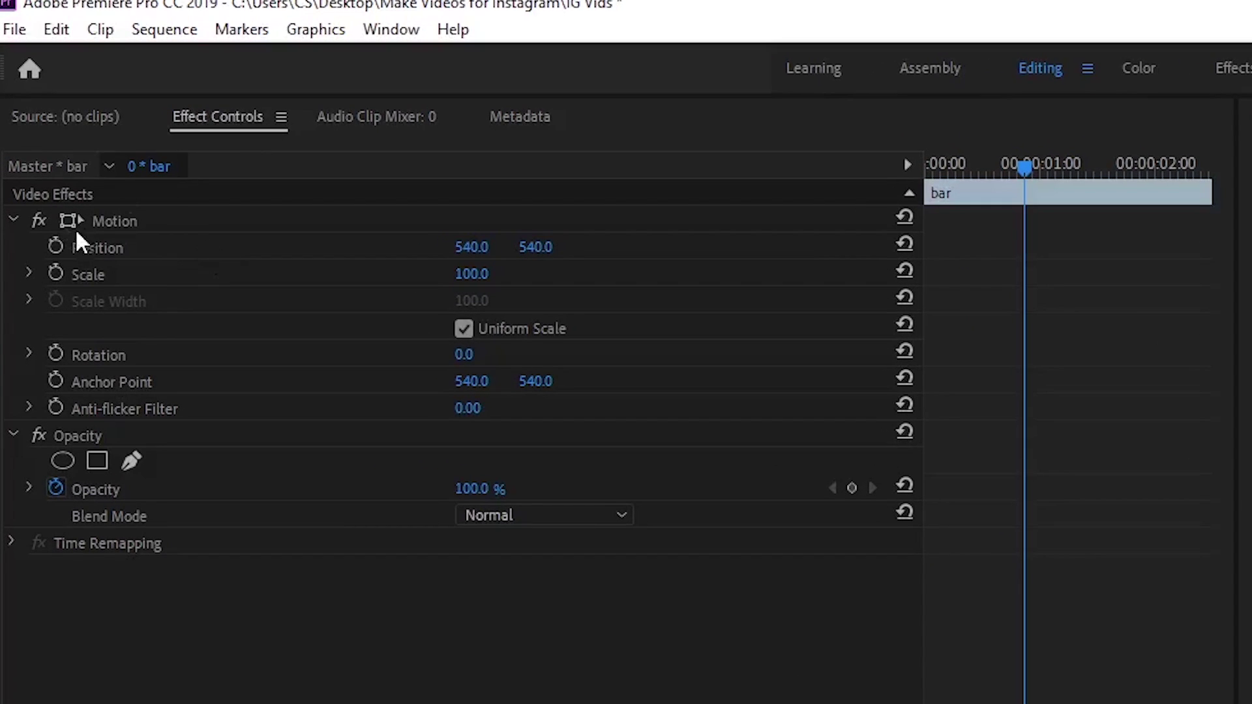
Turn off the bar's uniform scale, flatten it to about 3.7 scale height, and move it onto the dark strip's upper edge at about 542.7, 915.2.
{"action": "left_click", "coordinate": [68, 223]}
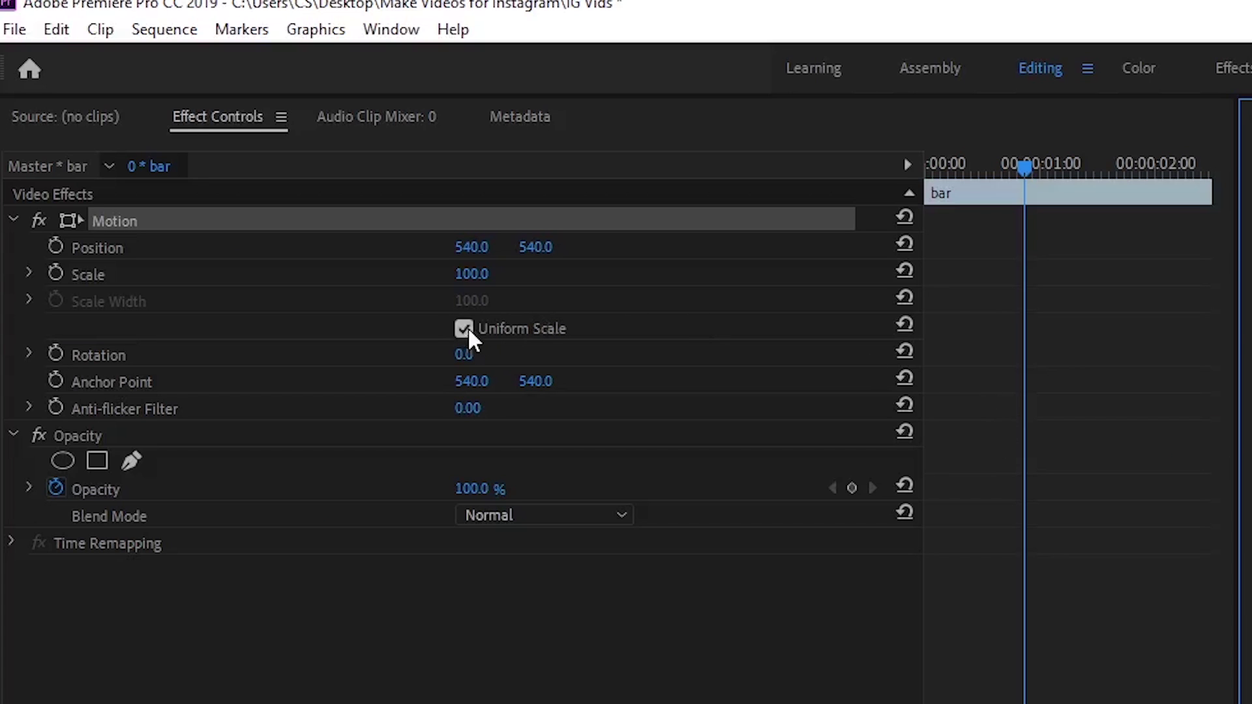
{"action": "left_click", "coordinate": [465, 328]}
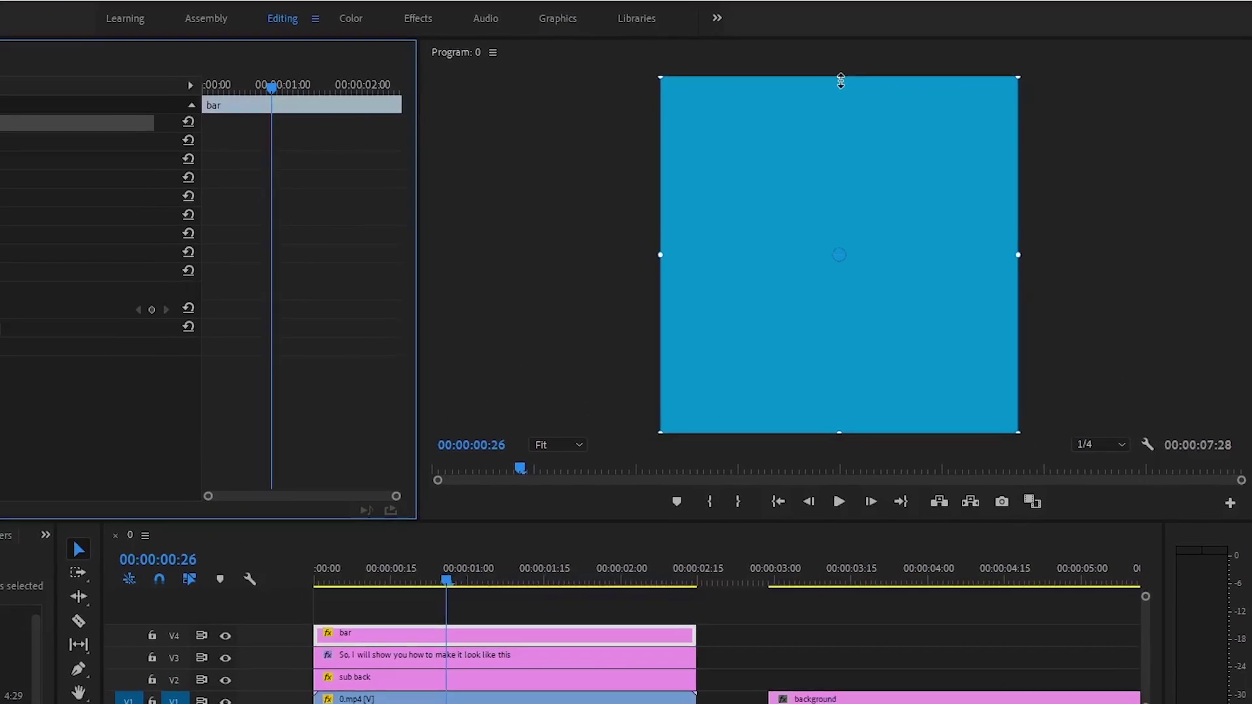
{"action": "left_click_drag", "start_coordinate": [632, 130], "coordinate": [608, 347]}
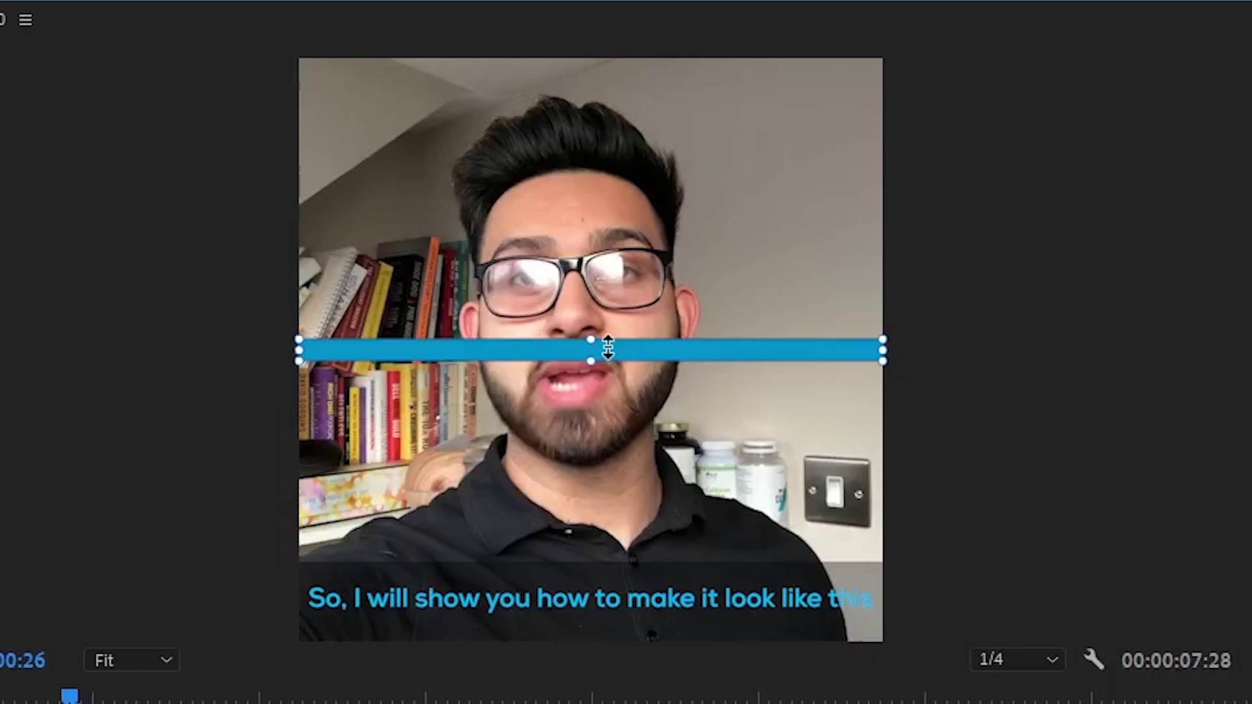
{"action": "left_click_drag", "start_coordinate": [641, 350], "coordinate": [644, 555]}
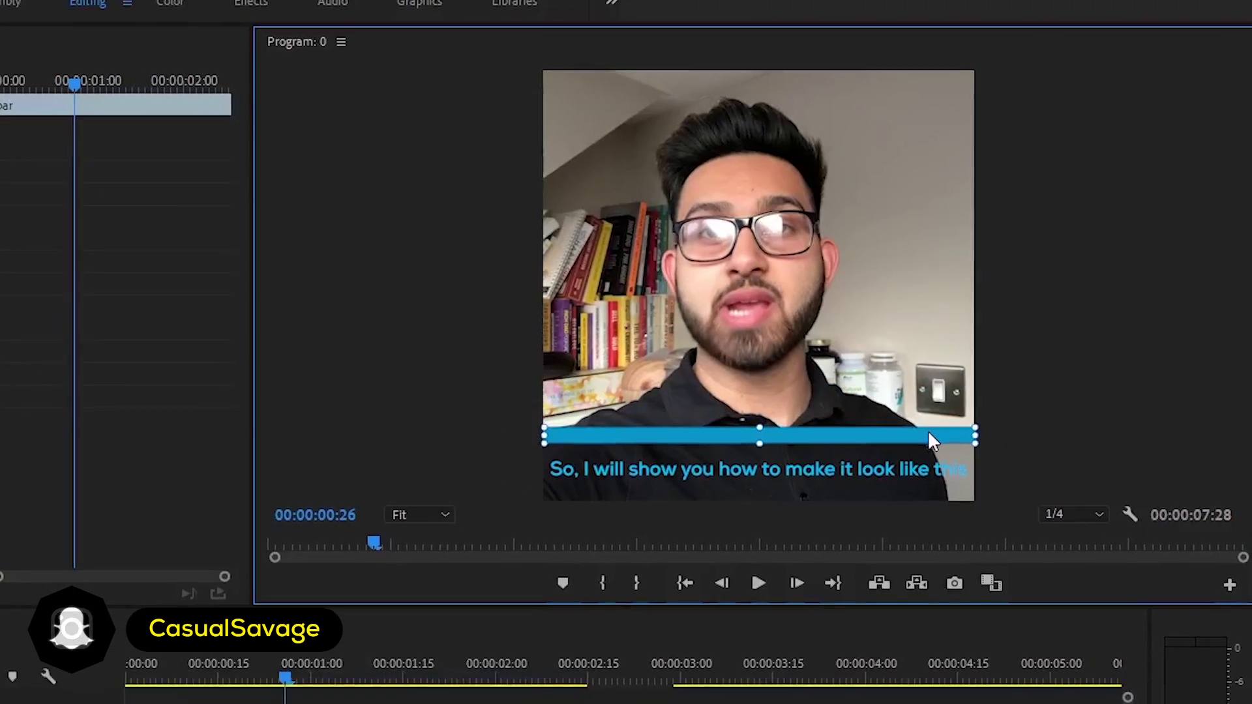
Widen the bar beyond both sides of the frame to a scale width of about 120.
{"action": "left_click", "coordinate": [887, 489]}
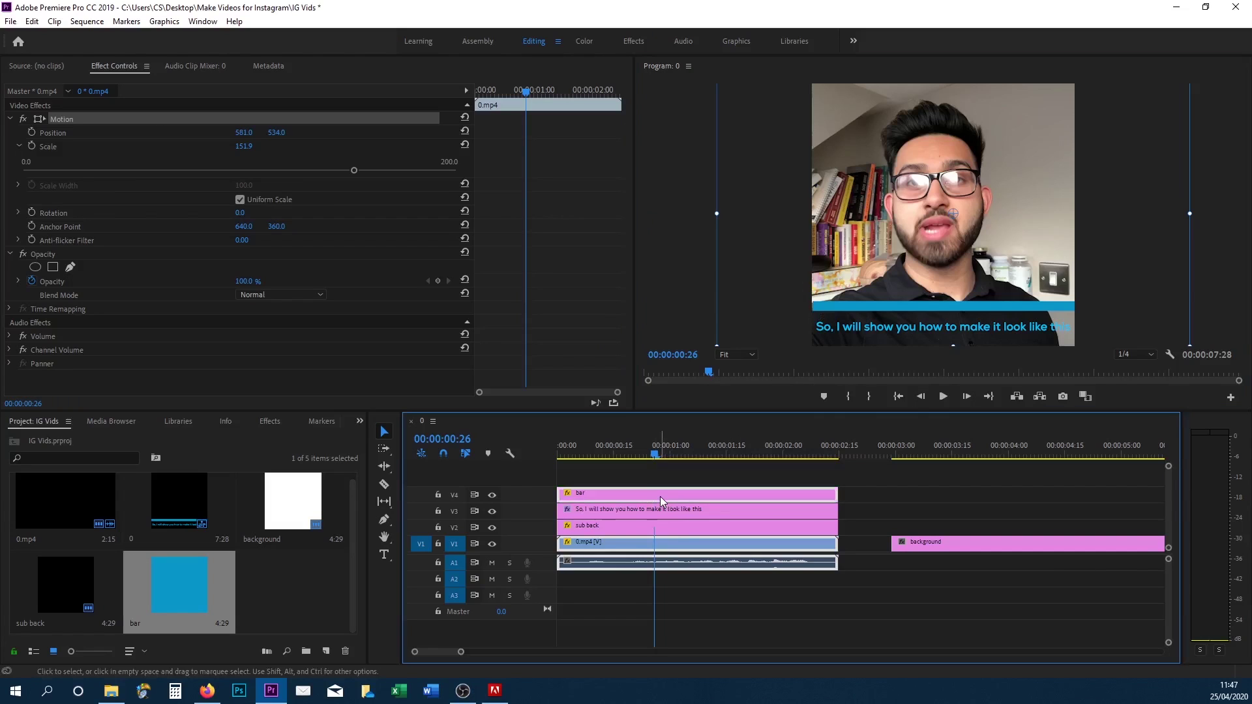
{"action": "left_click", "coordinate": [893, 305]}
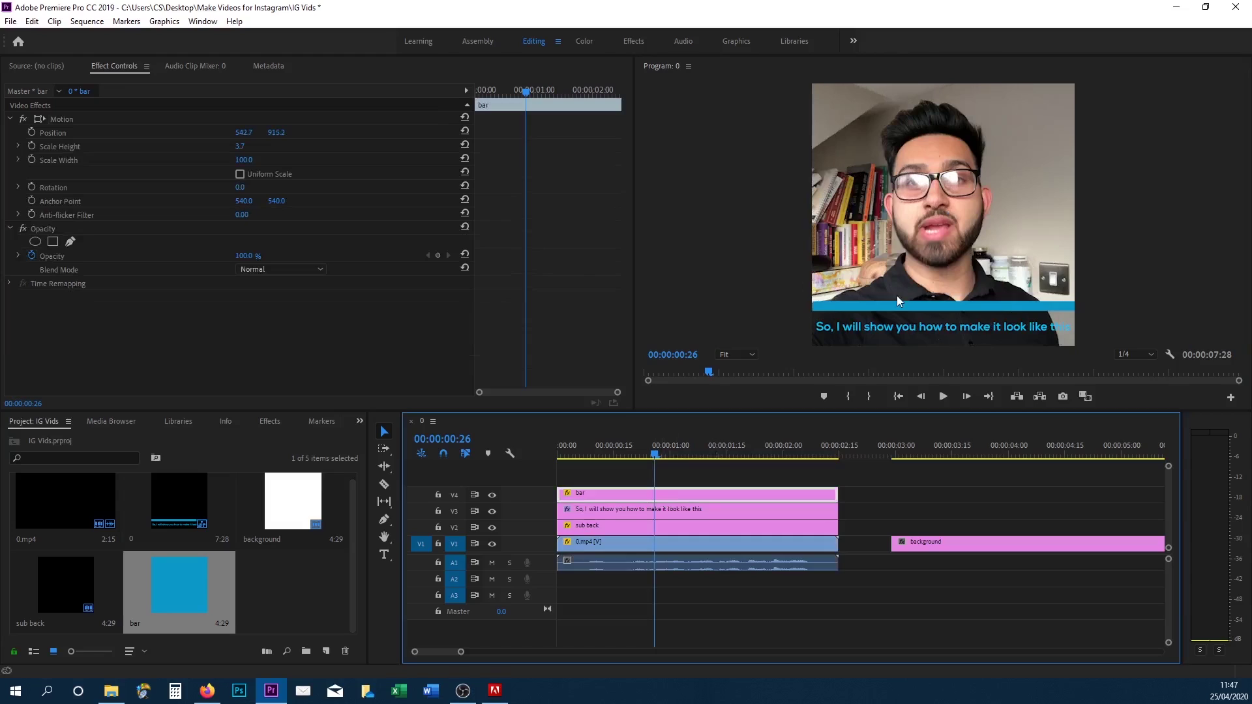
{"action": "left_click", "coordinate": [876, 305]}
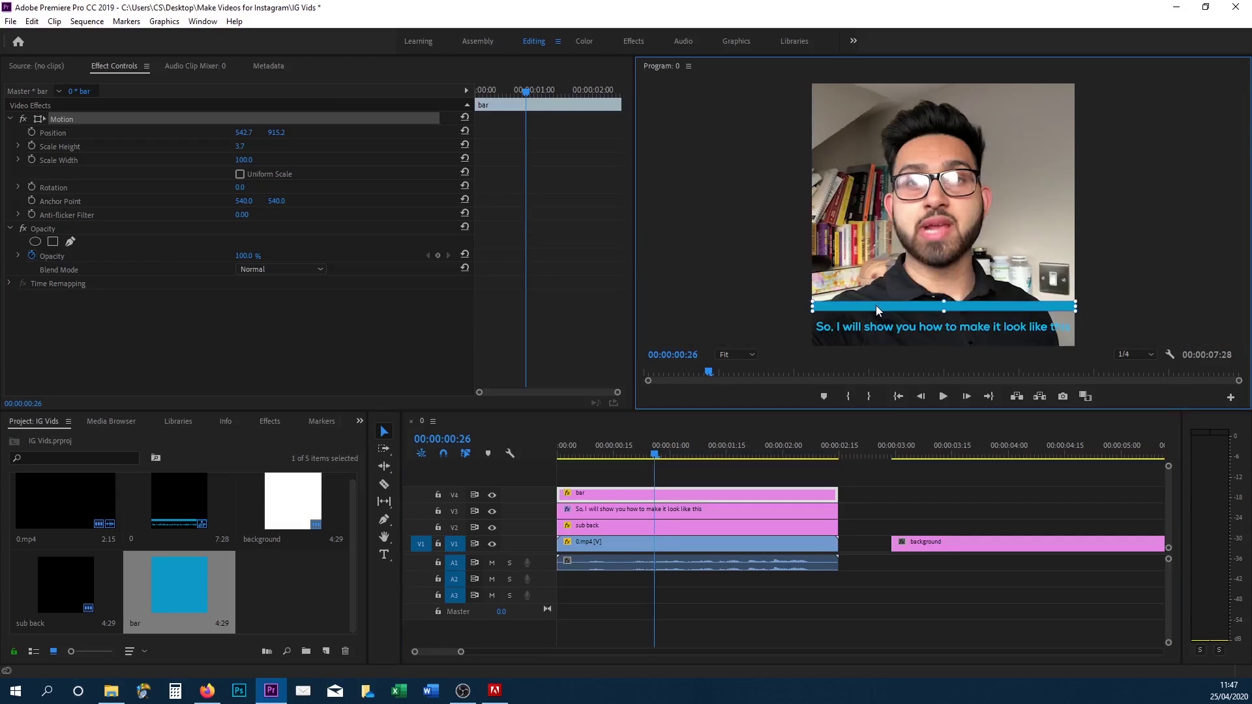
{"action": "left_click", "coordinate": [787, 307]}
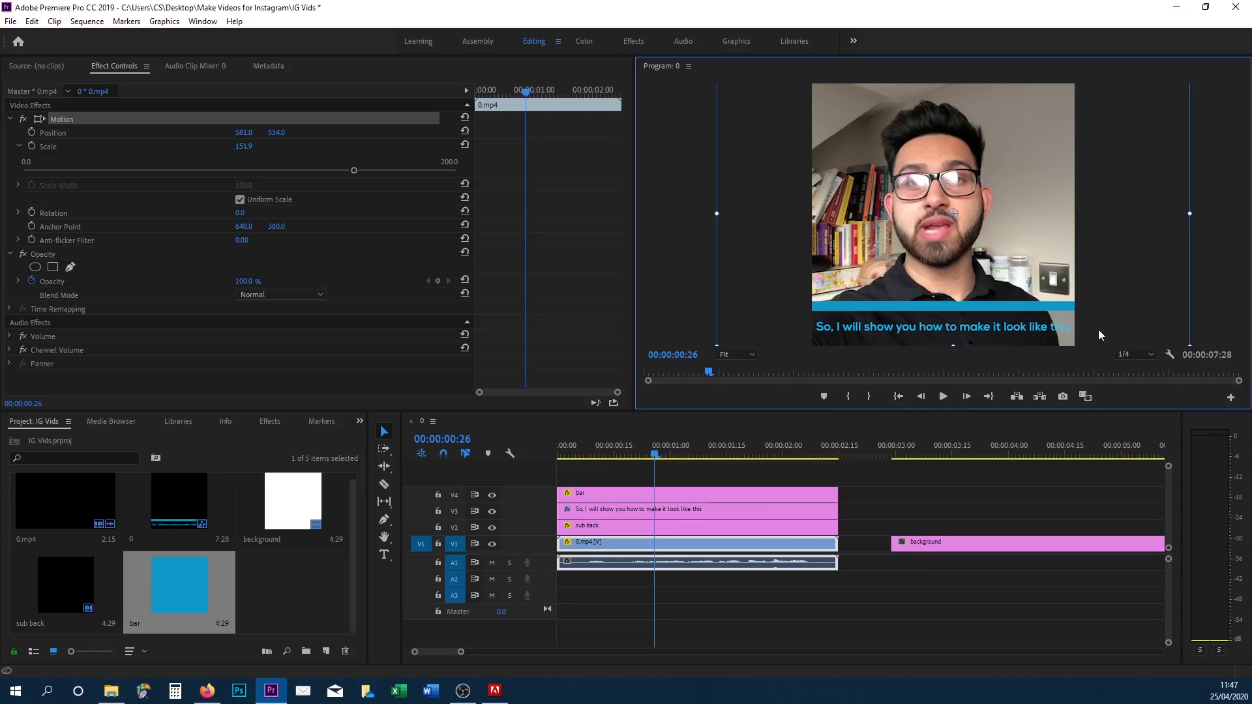
Start animating the bar's position at the first frame and move it out of the frame to X -666.3.
{"action": "left_click", "coordinate": [592, 492]}
{"action": "left_click_drag", "start_coordinate": [659, 461], "coordinate": [528, 446]}
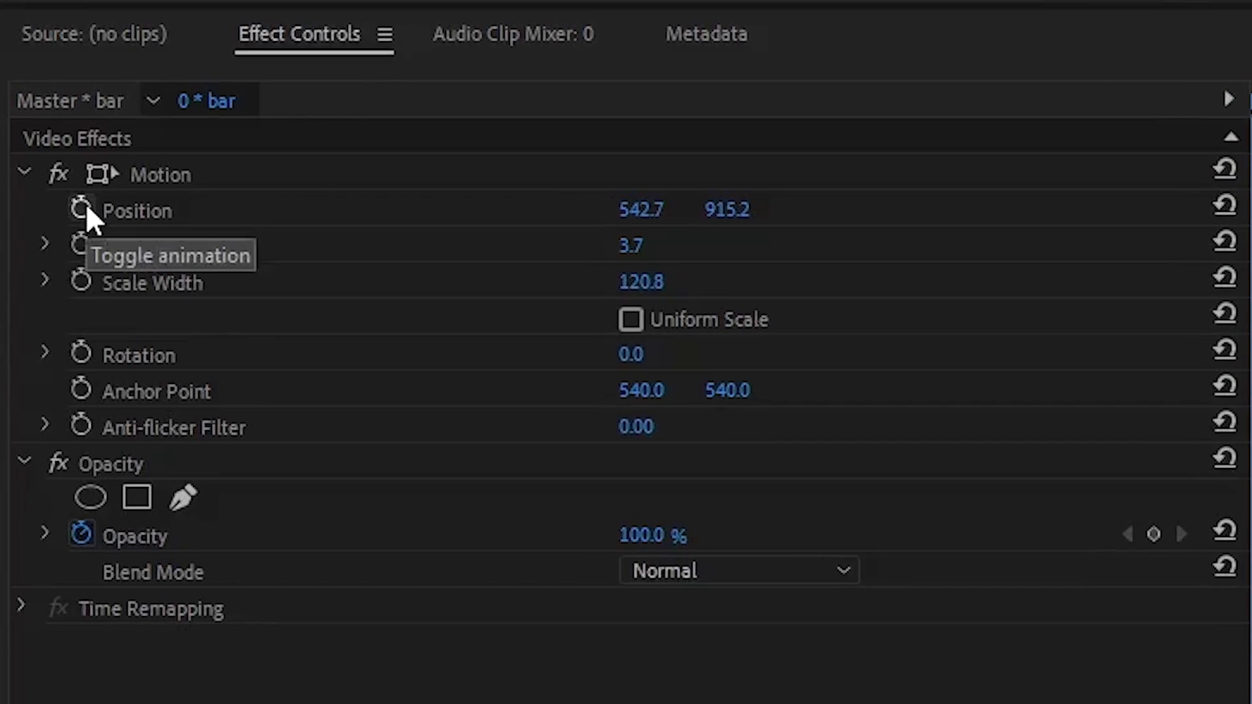
{"action": "left_click", "coordinate": [91, 221]}
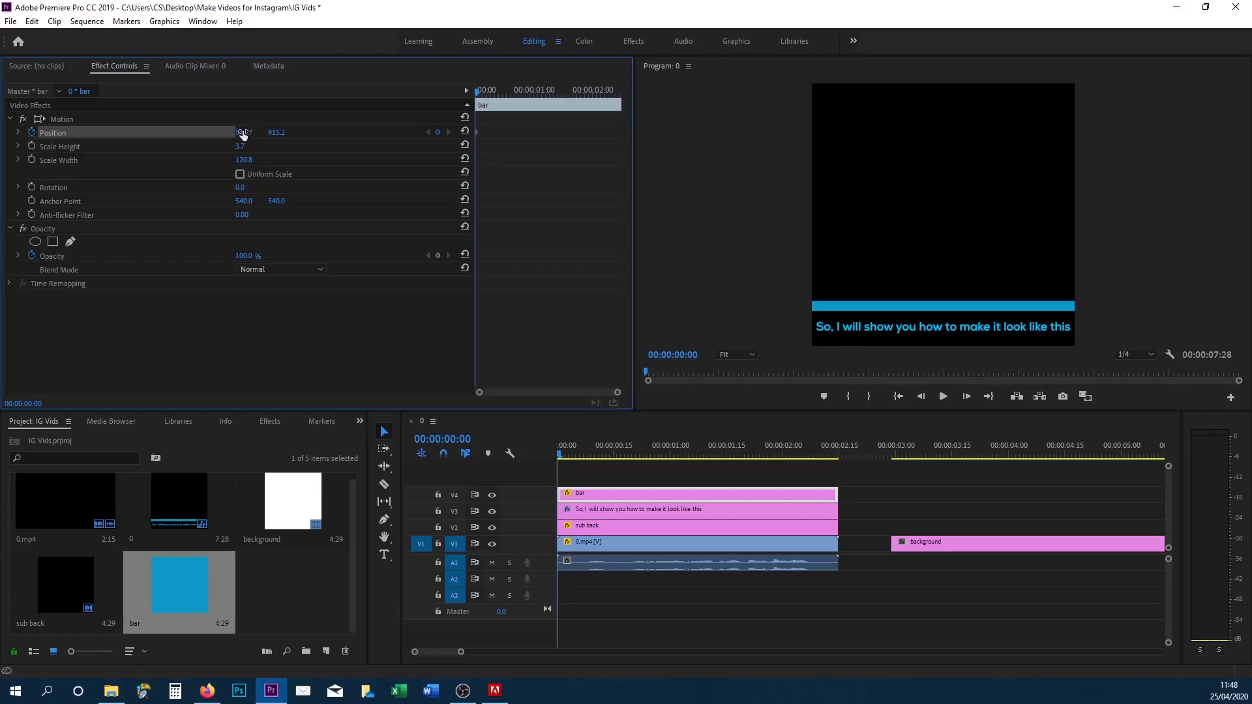
{"action": "left_click_drag", "start_coordinate": [243, 133], "coordinate": [163, 132]}
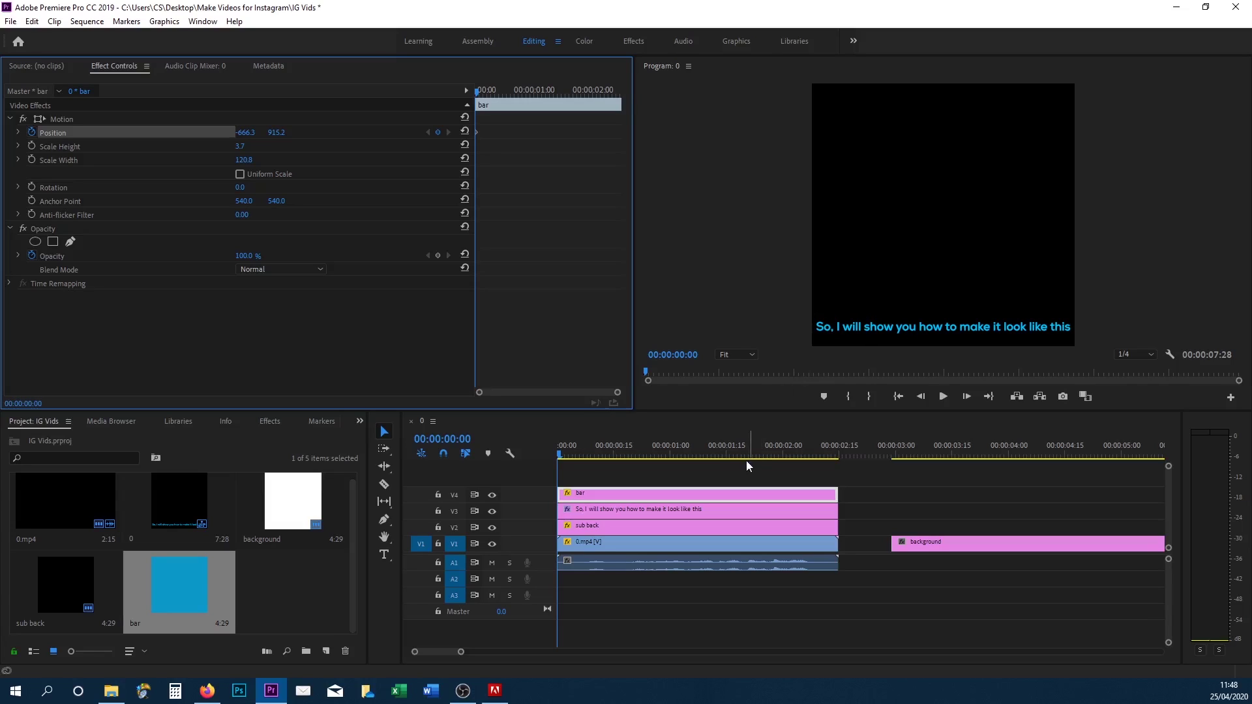
Add a second position keyframe with the bar across the frame at X 438.7 and move that keyframe to the clip's end.
{"action": "left_click", "coordinate": [722, 445]}
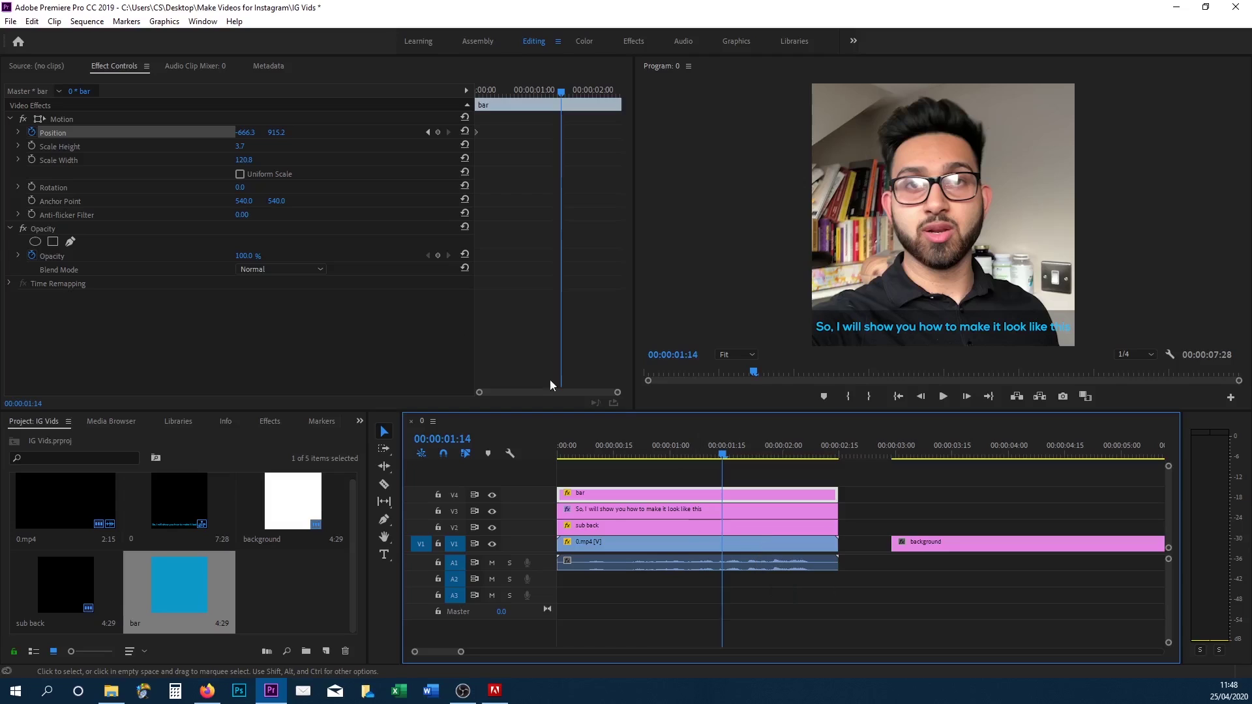
{"action": "left_click_drag", "start_coordinate": [243, 135], "coordinate": [339, 132]}
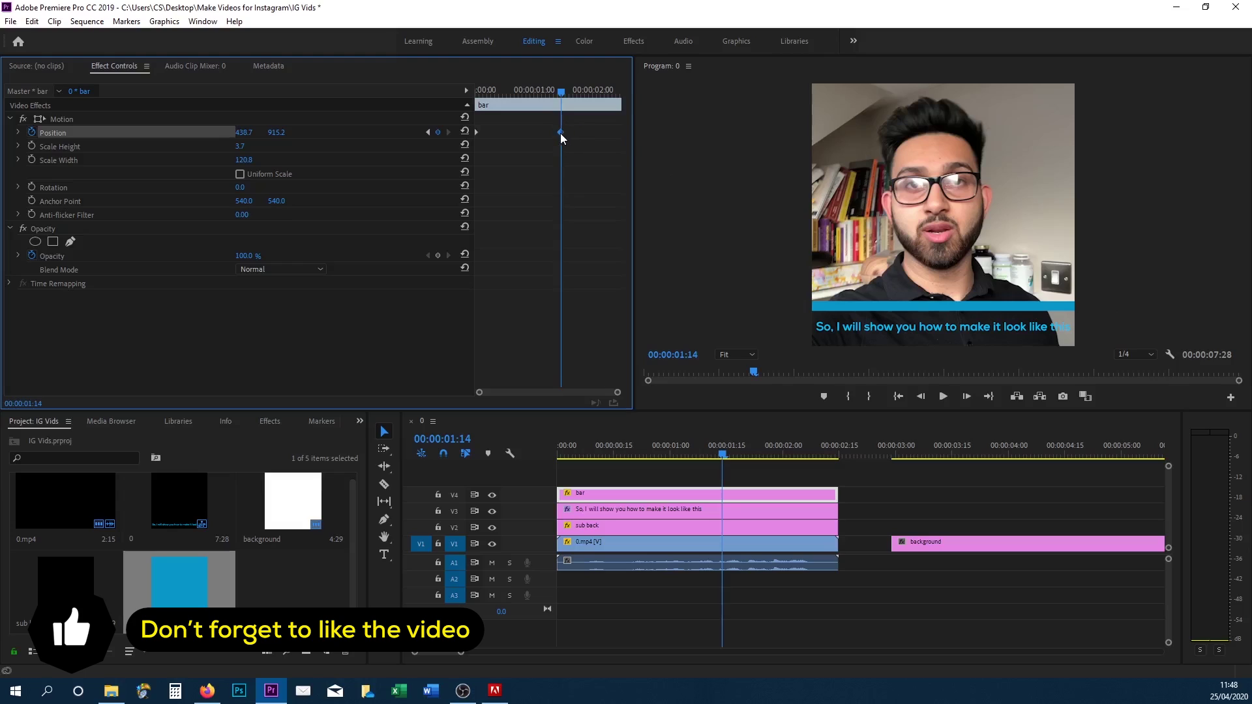
{"action": "left_click_drag", "start_coordinate": [560, 132], "coordinate": [672, 135]}
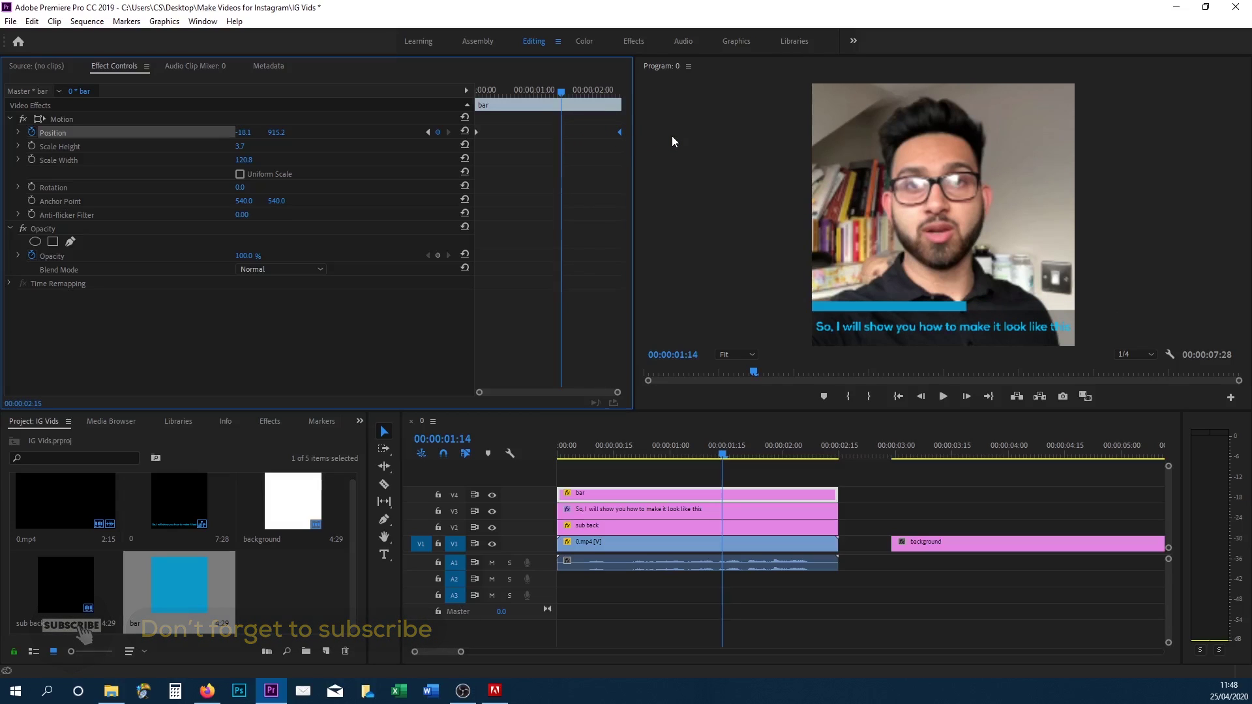
Play the sequence from the start to check the bar's progress animation.
{"action": "left_click", "coordinate": [561, 445]}
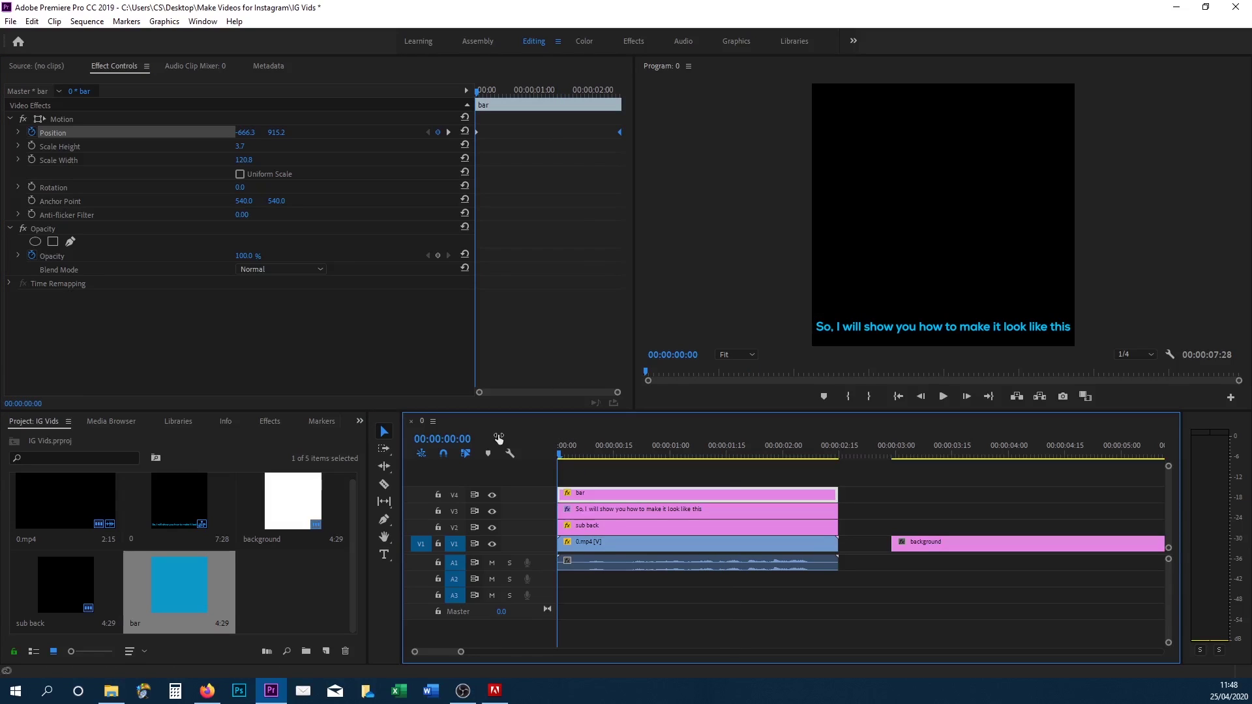
{"action": "key", "text": "space"}
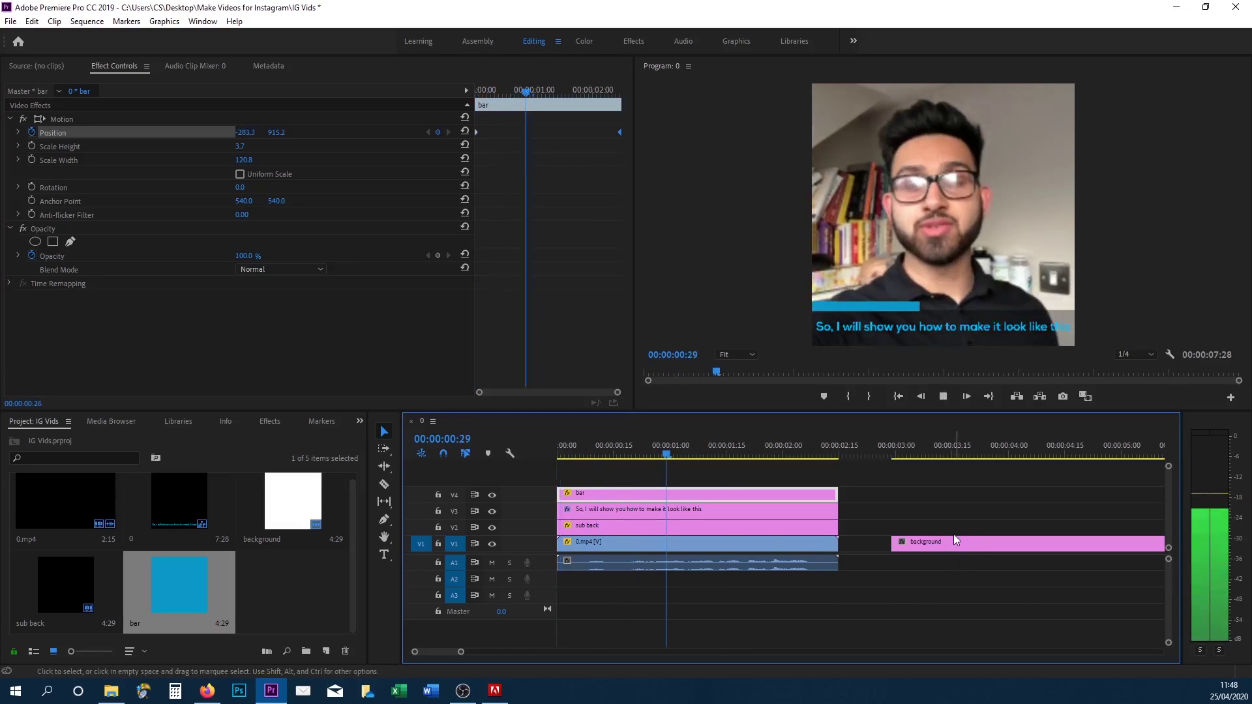
{"action": "key", "text": "space"}
{"action": "left_click", "coordinate": [664, 447]}
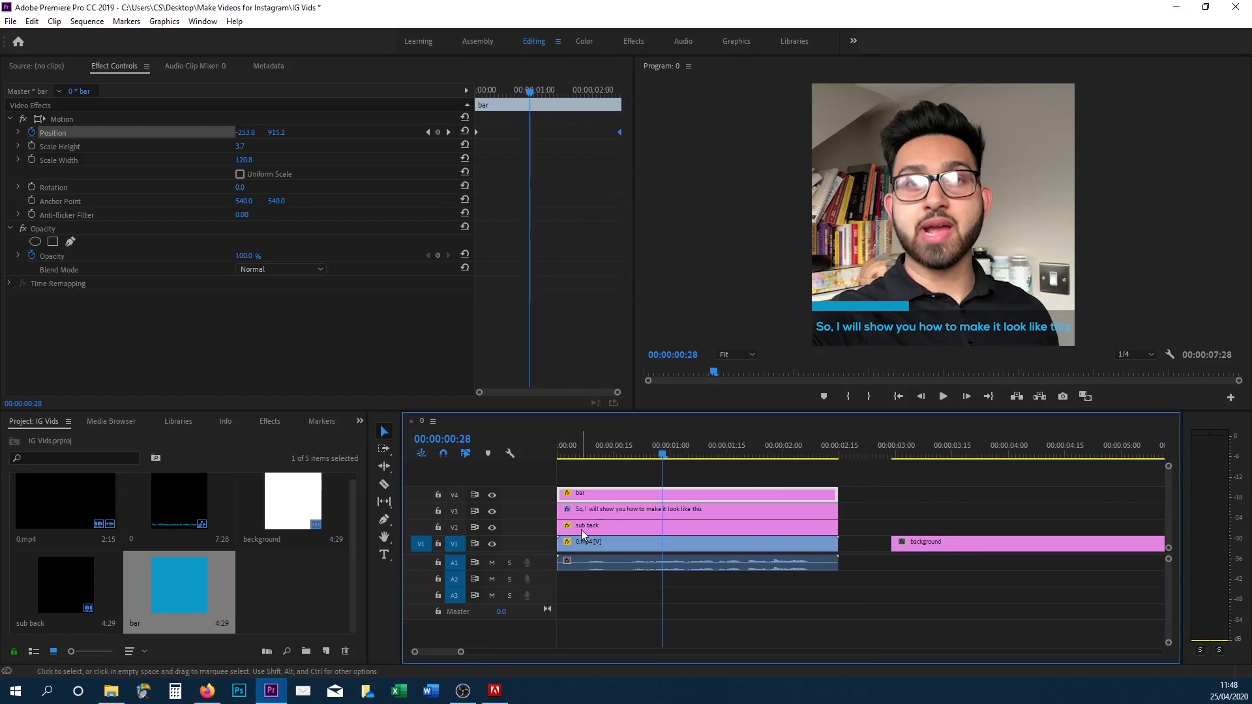
Move the sub back and subtitle clips past the video so they sit above the background clip.
{"action": "left_click_drag", "start_coordinate": [581, 530], "coordinate": [926, 529]}
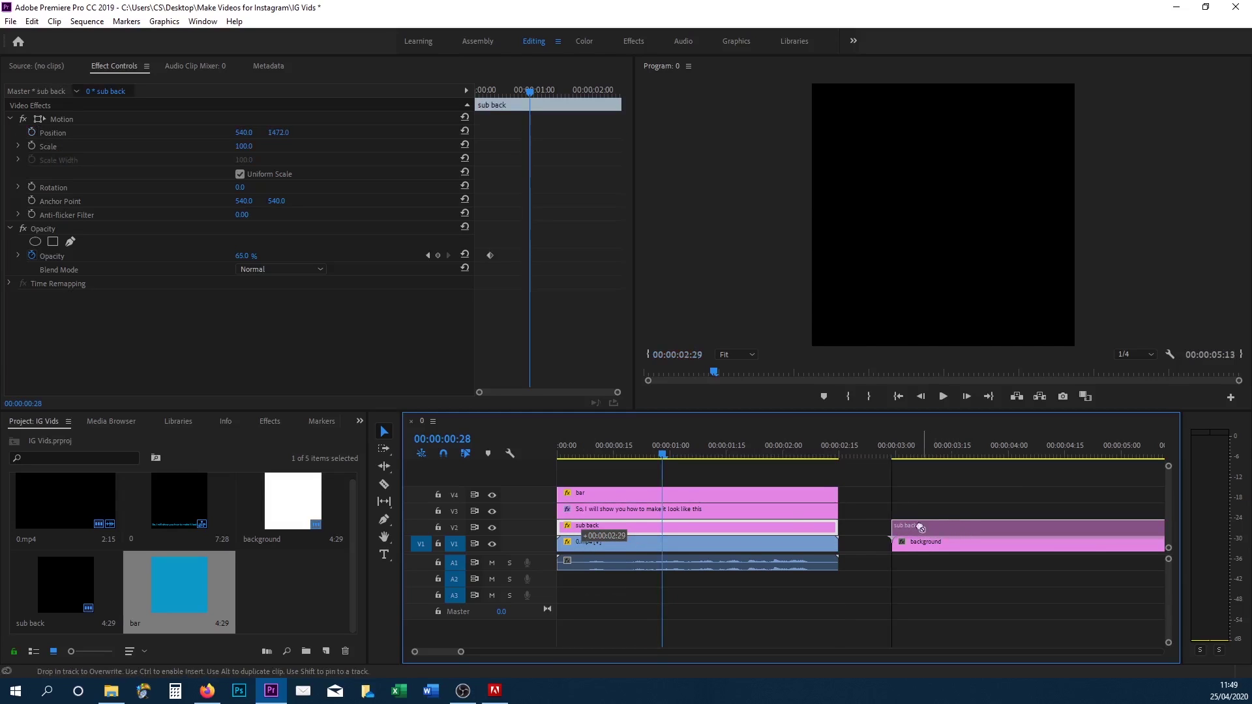
{"action": "left_click_drag", "start_coordinate": [618, 507], "coordinate": [945, 512]}
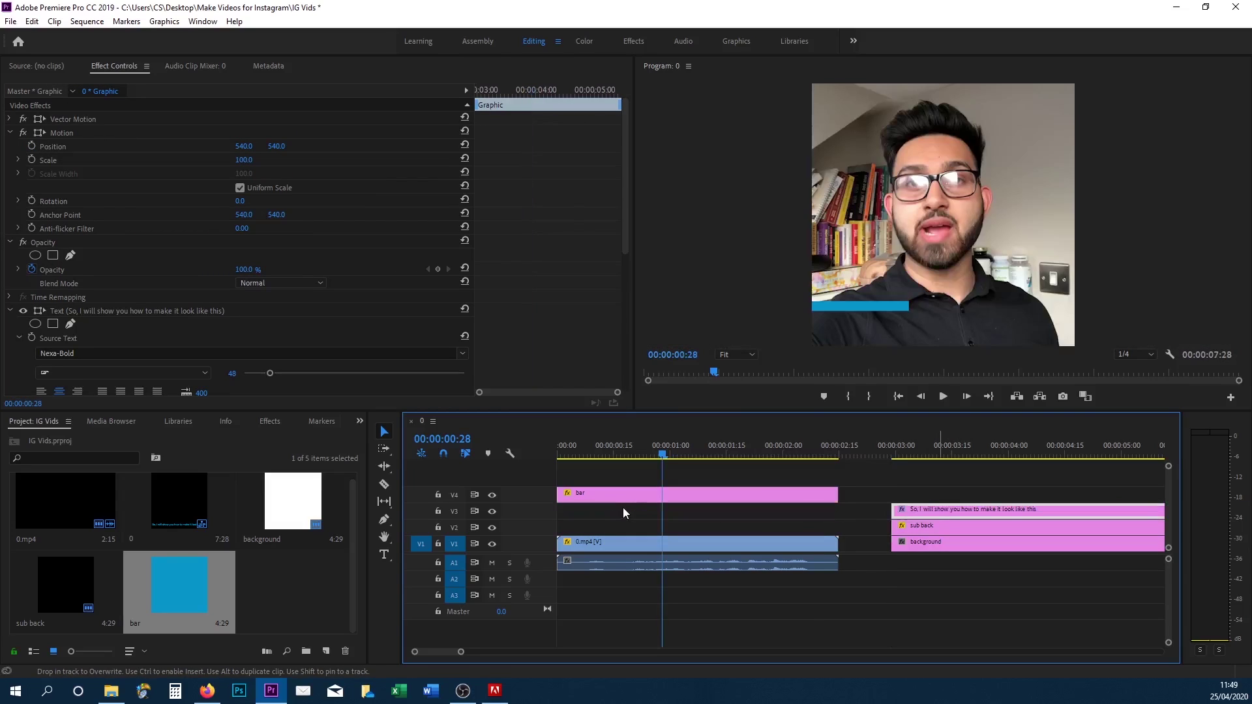
Reset the scale of 0.mp4 and lay it on V2 over the white background clip at the sequence start.
{"action": "left_click", "coordinate": [607, 541]}
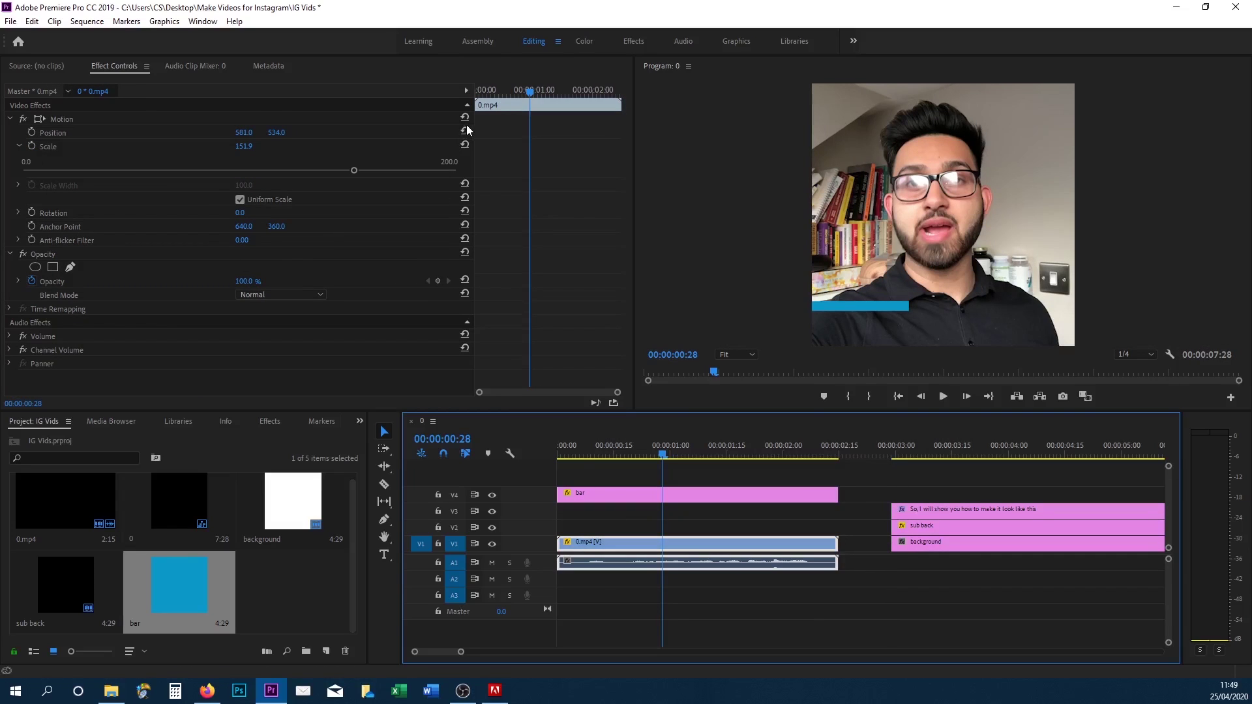
{"action": "left_click", "coordinate": [464, 147]}
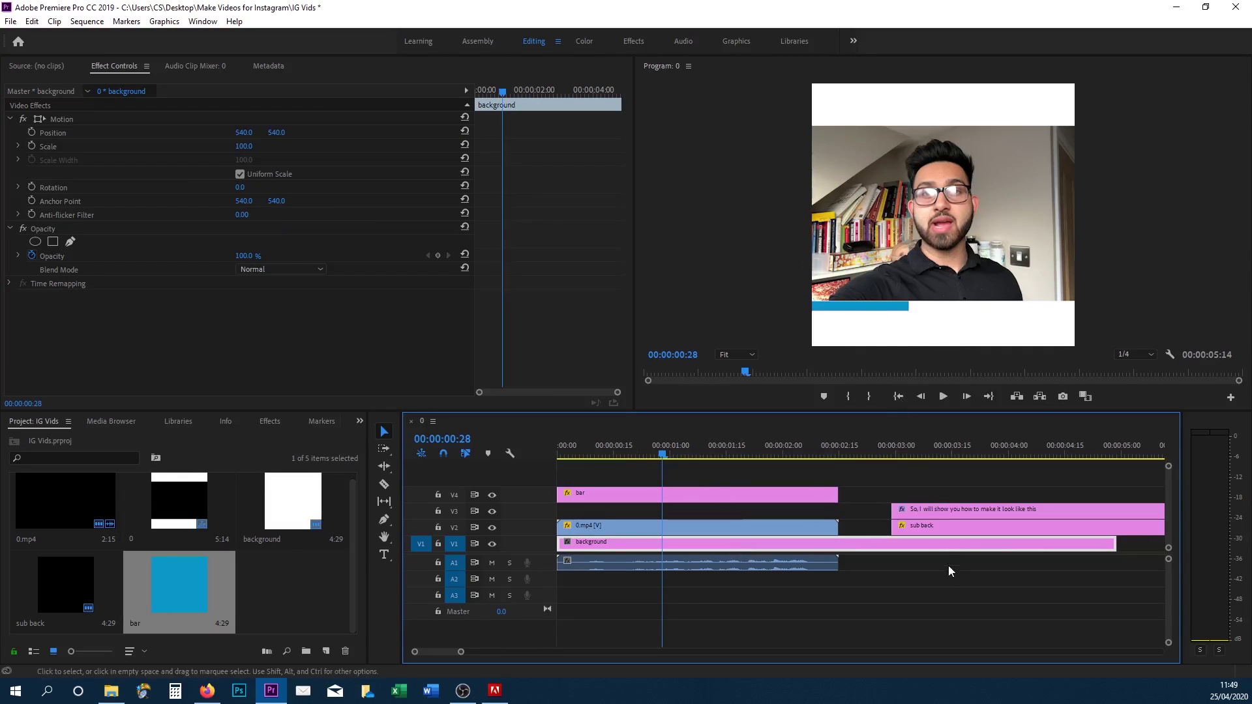
Return the subtitle clip to the start of V3 above the video and add another video track.
{"action": "left_click_drag", "start_coordinate": [956, 514], "coordinate": [618, 516]}
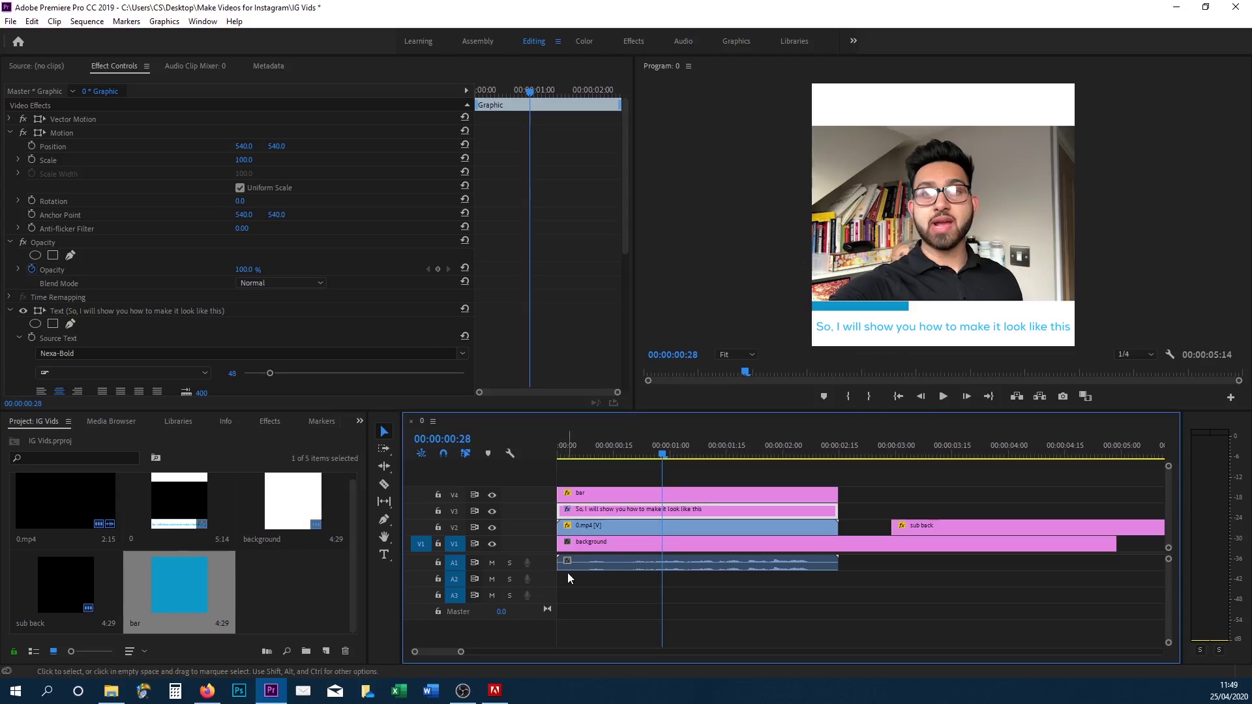
{"action": "right_click", "coordinate": [527, 497]}
{"action": "left_click", "coordinate": [568, 525]}
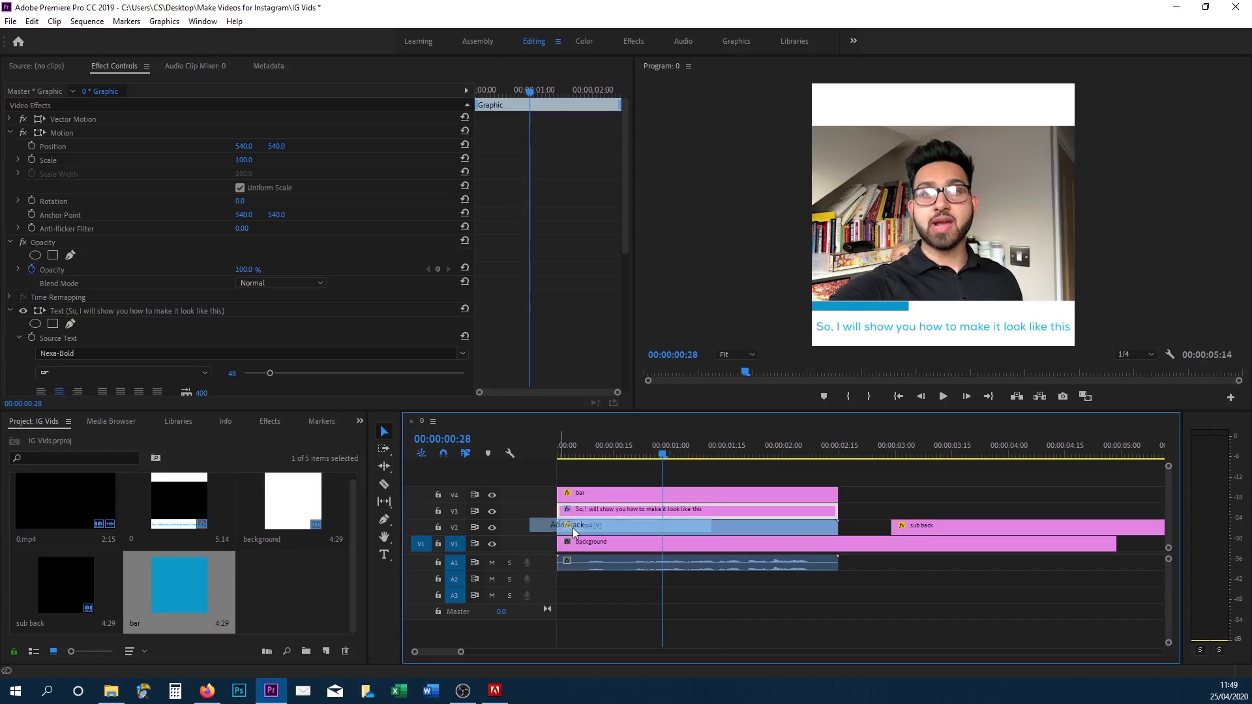
Draw a text box across the white strip above the video and enter "YOUR TITLE".
{"action": "left_click", "coordinate": [587, 474]}
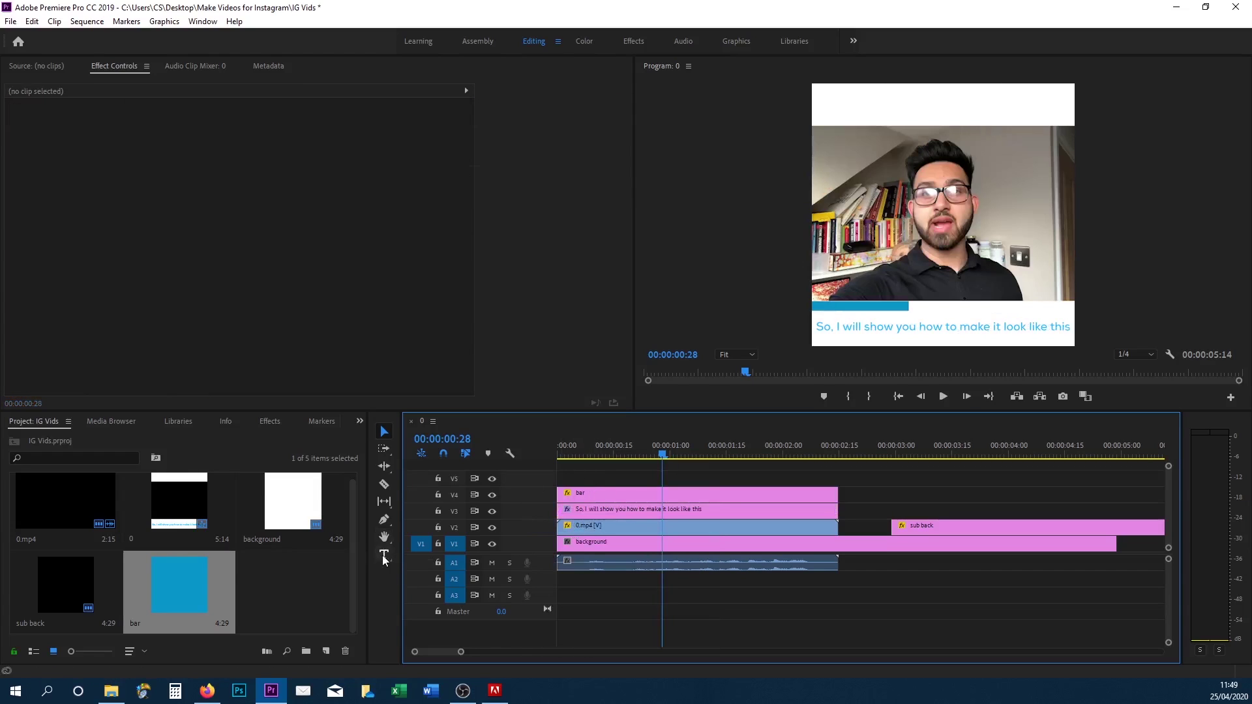
{"action": "left_click", "coordinate": [383, 558]}
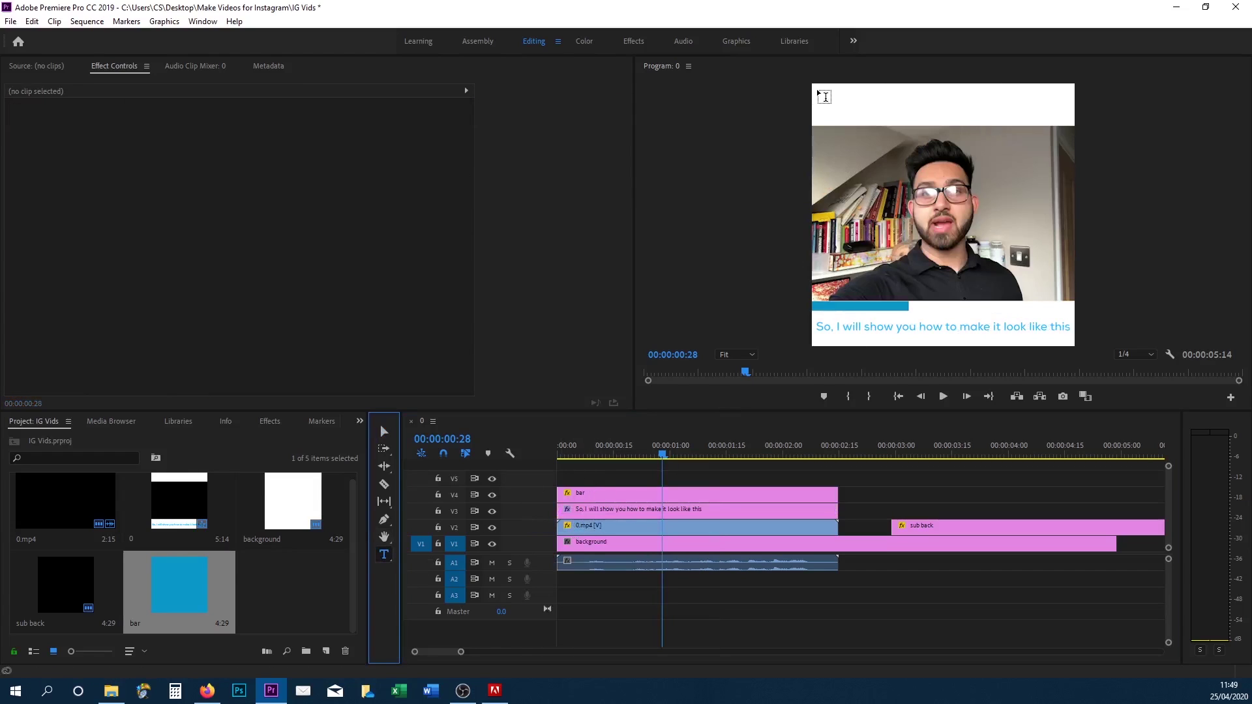
{"action": "left_click_drag", "start_coordinate": [816, 87], "coordinate": [1080, 132]}
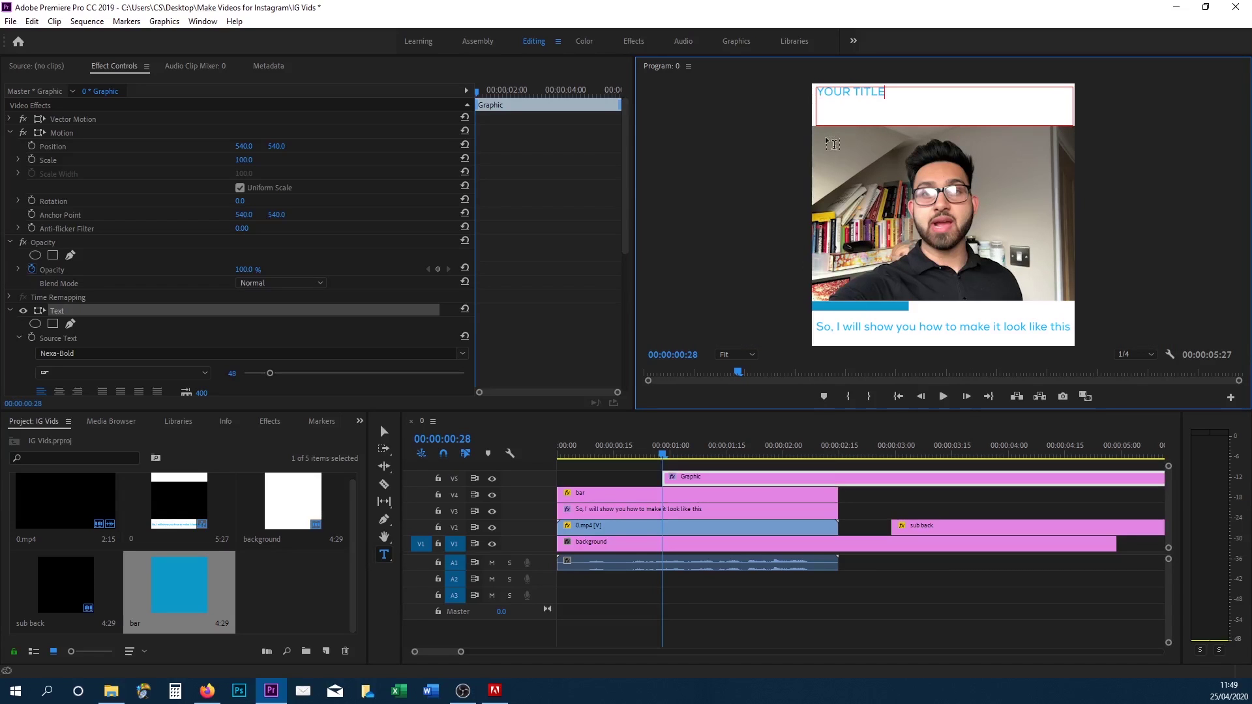
Format the title text at size 158, centre-aligned, with a black fill.
{"action": "left_click_drag", "start_coordinate": [899, 89], "coordinate": [815, 92]}
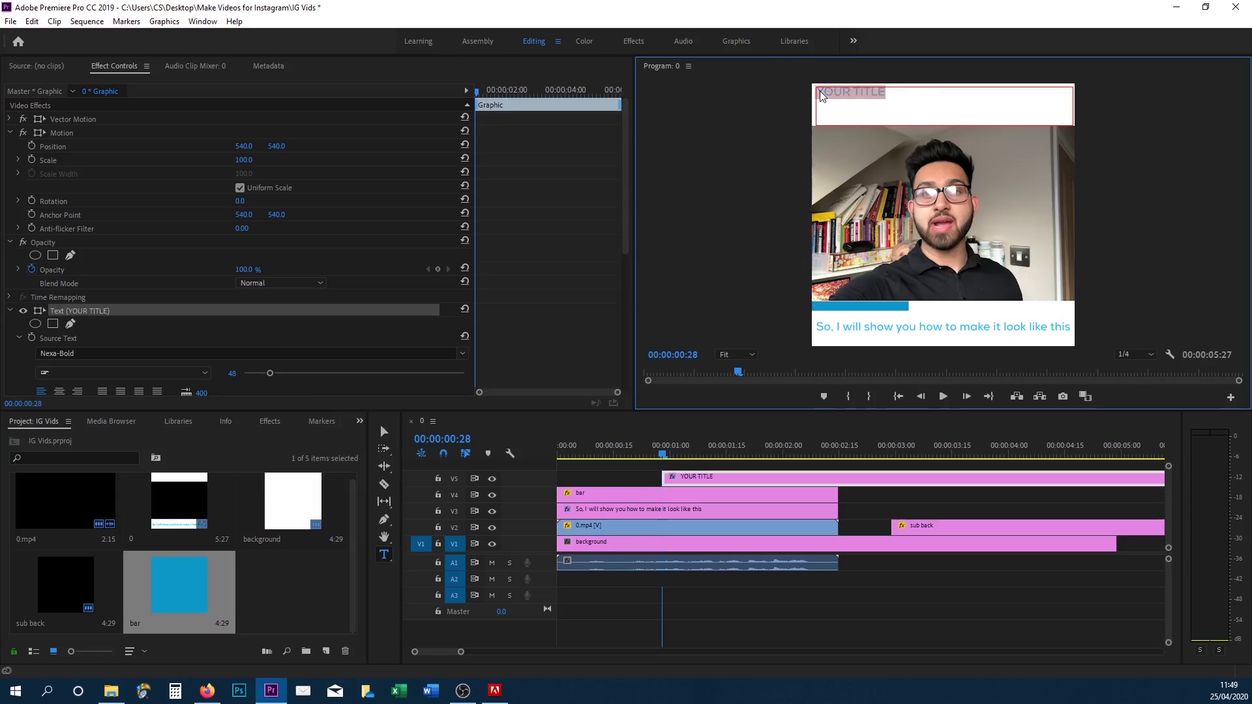
{"action": "left_click", "coordinate": [330, 374]}
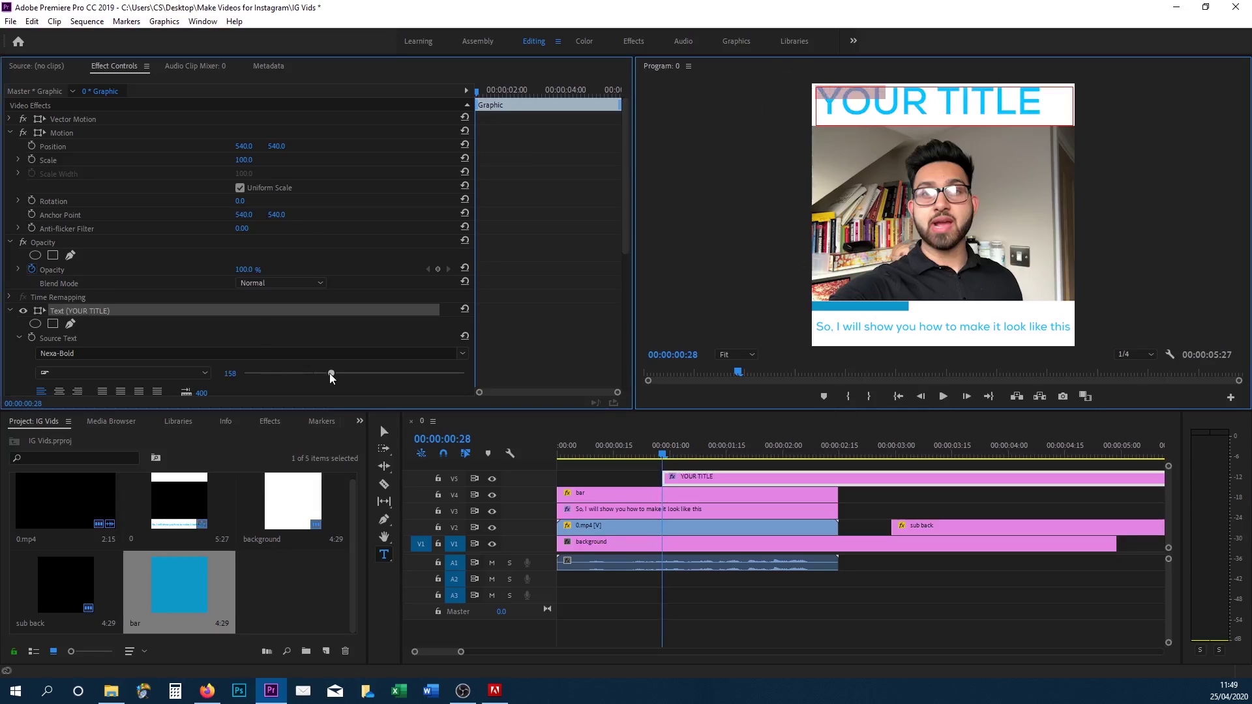
{"action": "left_click", "coordinate": [60, 392]}
{"action": "left_click_drag", "start_coordinate": [627, 211], "coordinate": [623, 290]}
{"action": "left_click", "coordinate": [54, 369]}
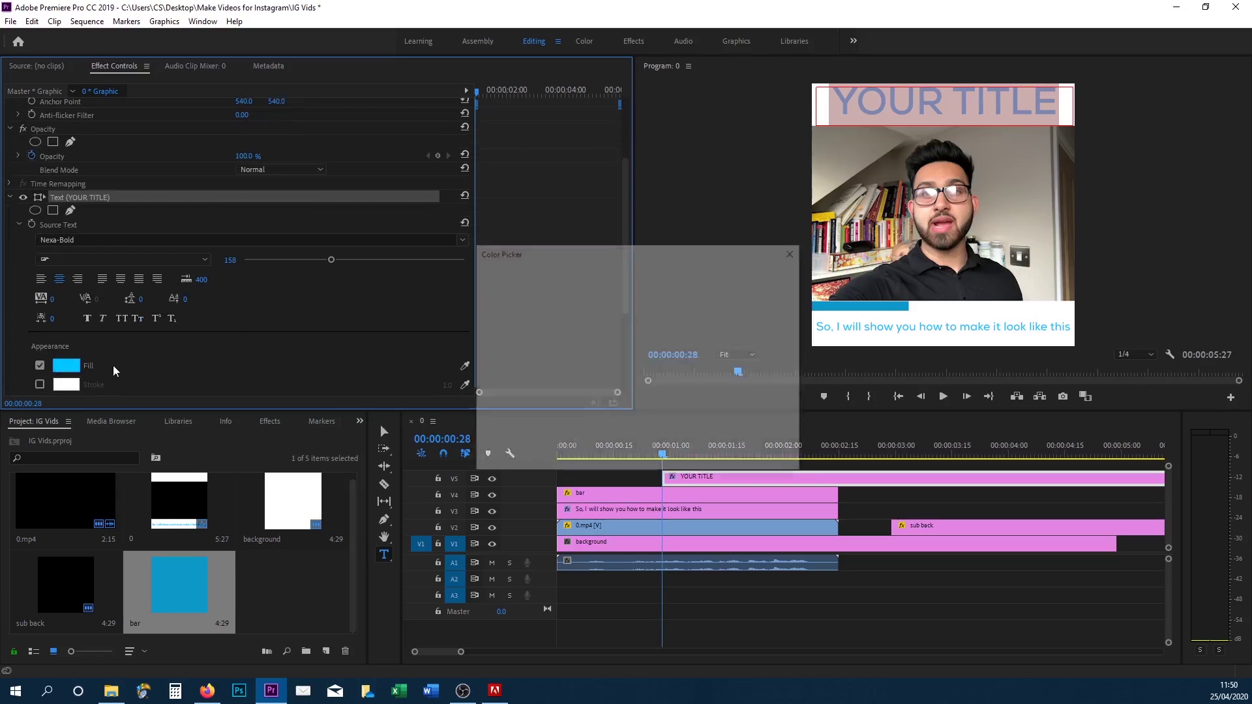
{"action": "key", "text": "Return"}
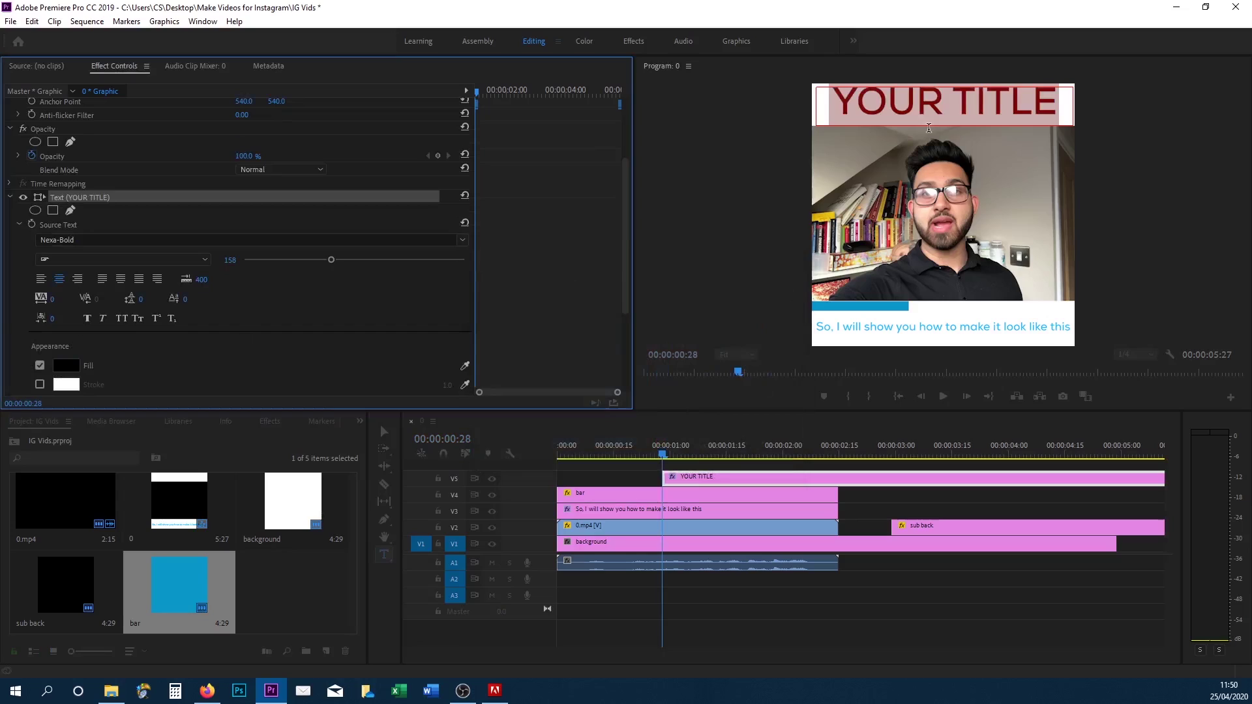
Reposition the title slightly so it sits centred in the white strip above the video.
{"action": "left_click", "coordinate": [384, 432]}
{"action": "left_click_drag", "start_coordinate": [819, 89], "coordinate": [965, 119]}
{"action": "left_click", "coordinate": [1113, 205]}
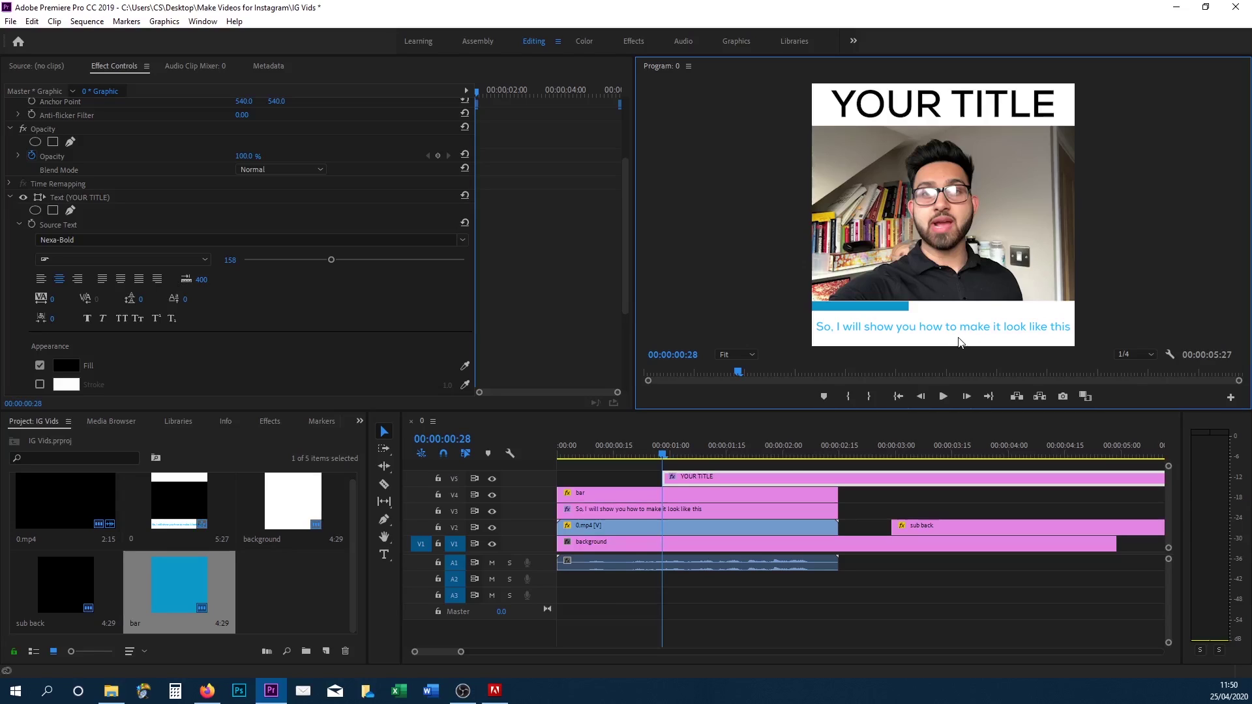
Move the title clip to the sequence start and trim the title and background clips to the video's end.
{"action": "left_click_drag", "start_coordinate": [753, 483], "coordinate": [590, 481]}
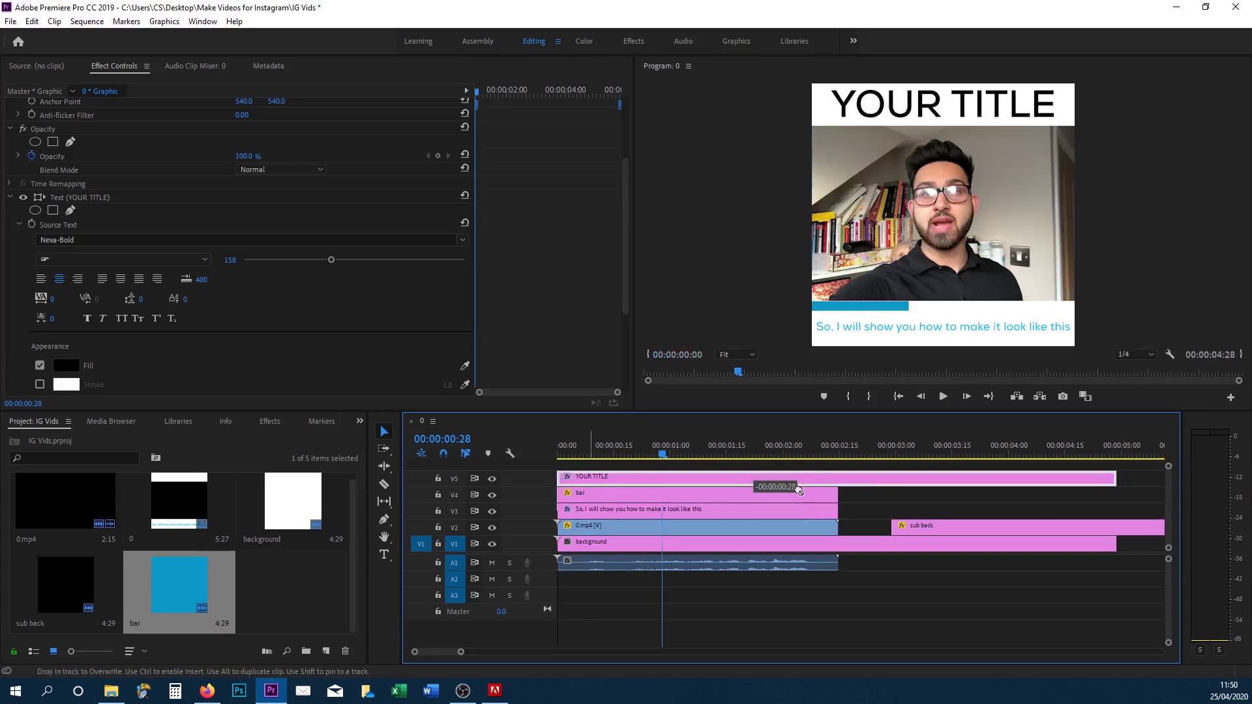
{"action": "left_click_drag", "start_coordinate": [1114, 477], "coordinate": [838, 478]}
{"action": "left_click_drag", "start_coordinate": [1115, 543], "coordinate": [838, 542]}
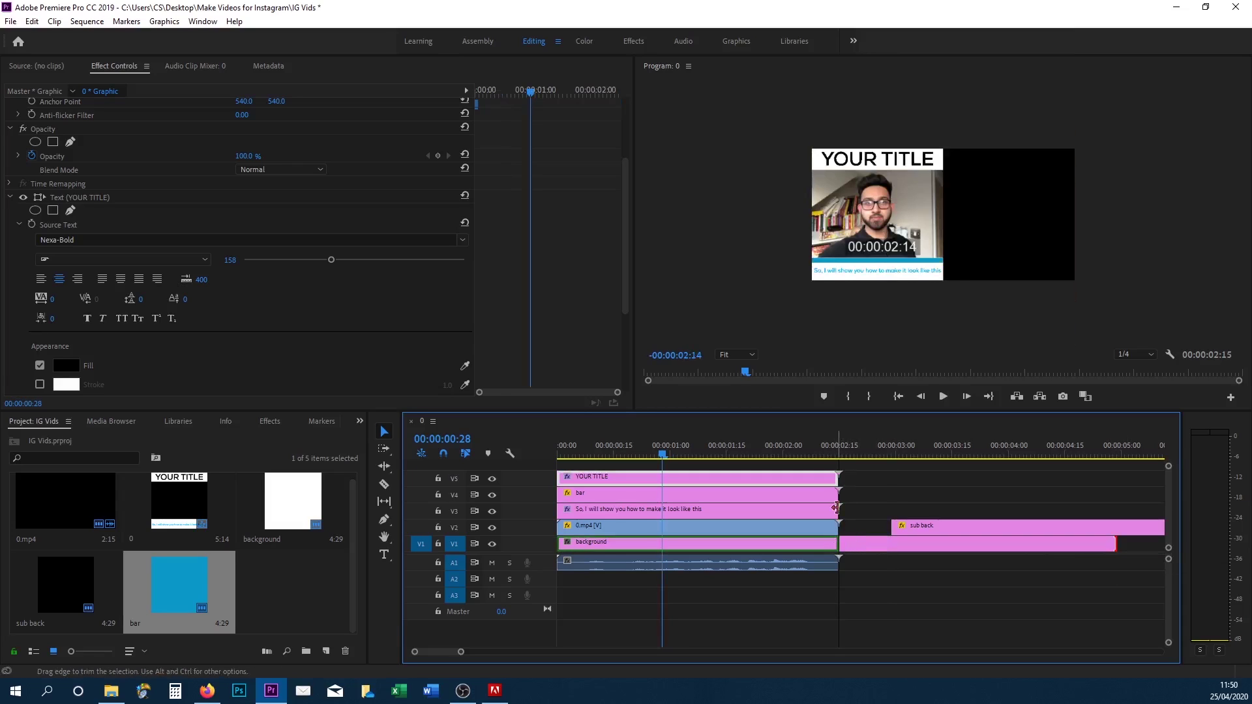
{"action": "left_click", "coordinate": [824, 447]}
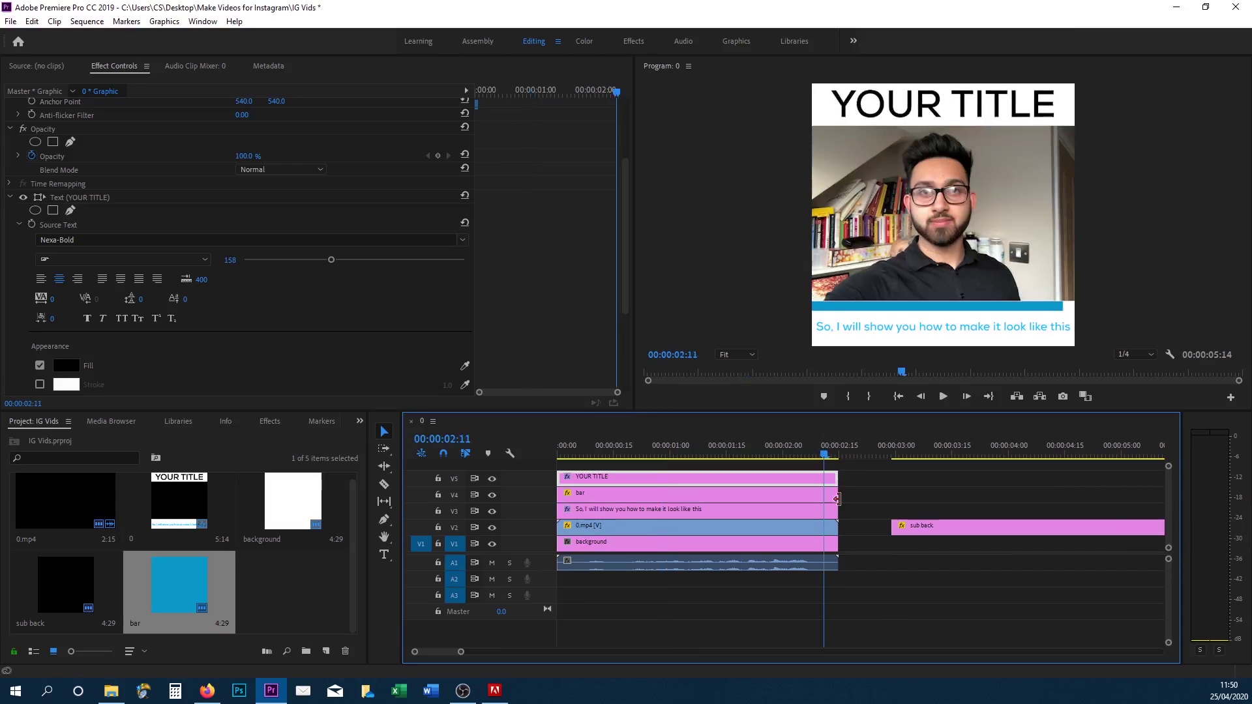
{"action": "left_click", "coordinate": [842, 465]}
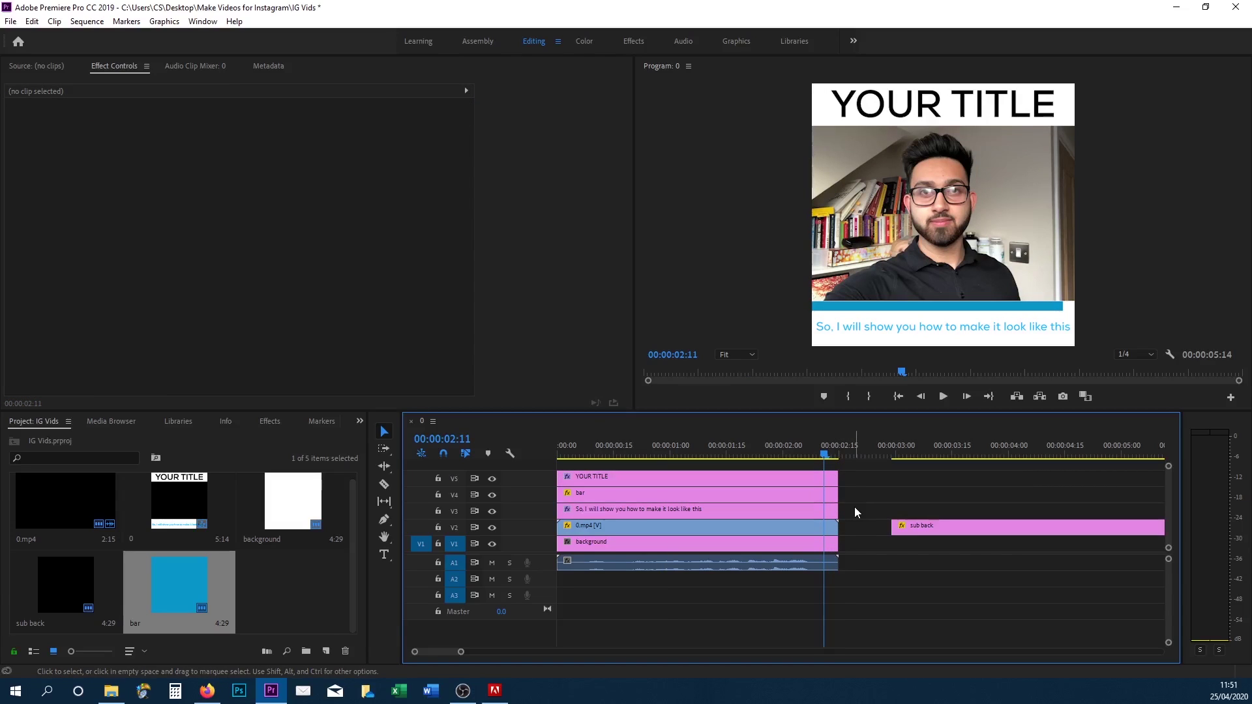
Mark the stacked clips from the sequence start as the in/out range and set the playback resolution to Full.
{"action": "key", "text": "Home"}
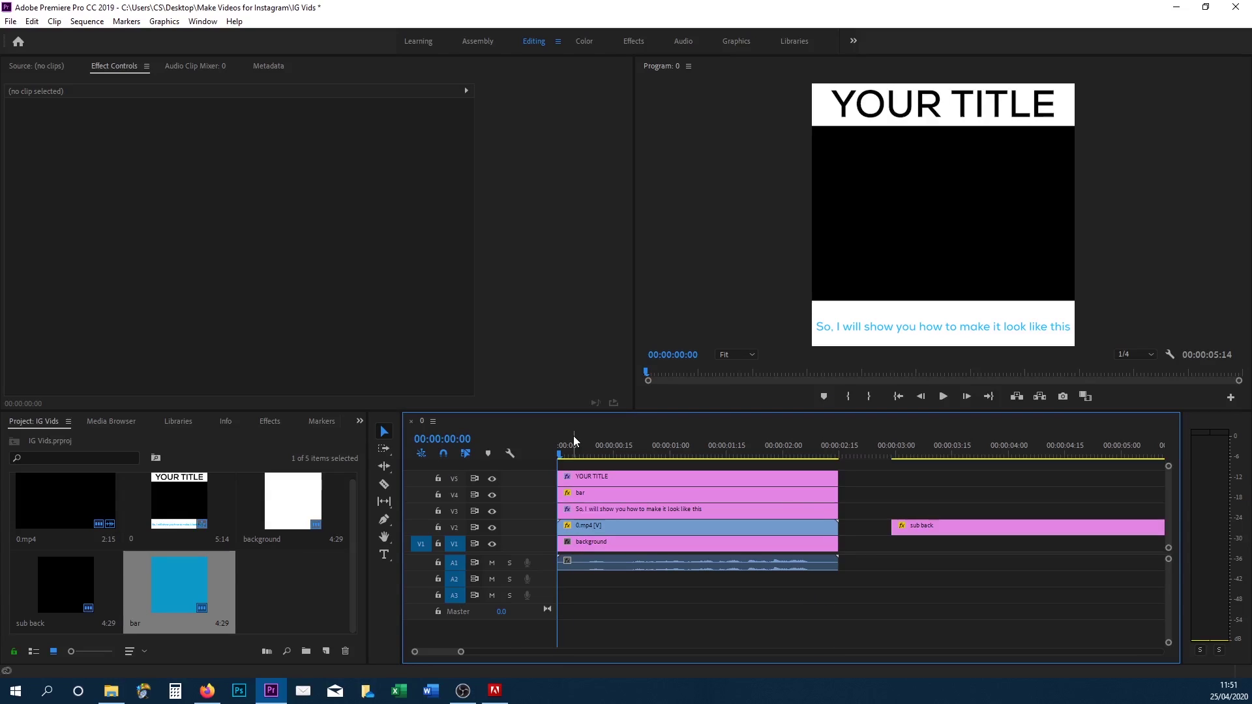
{"action": "key", "text": "x"}
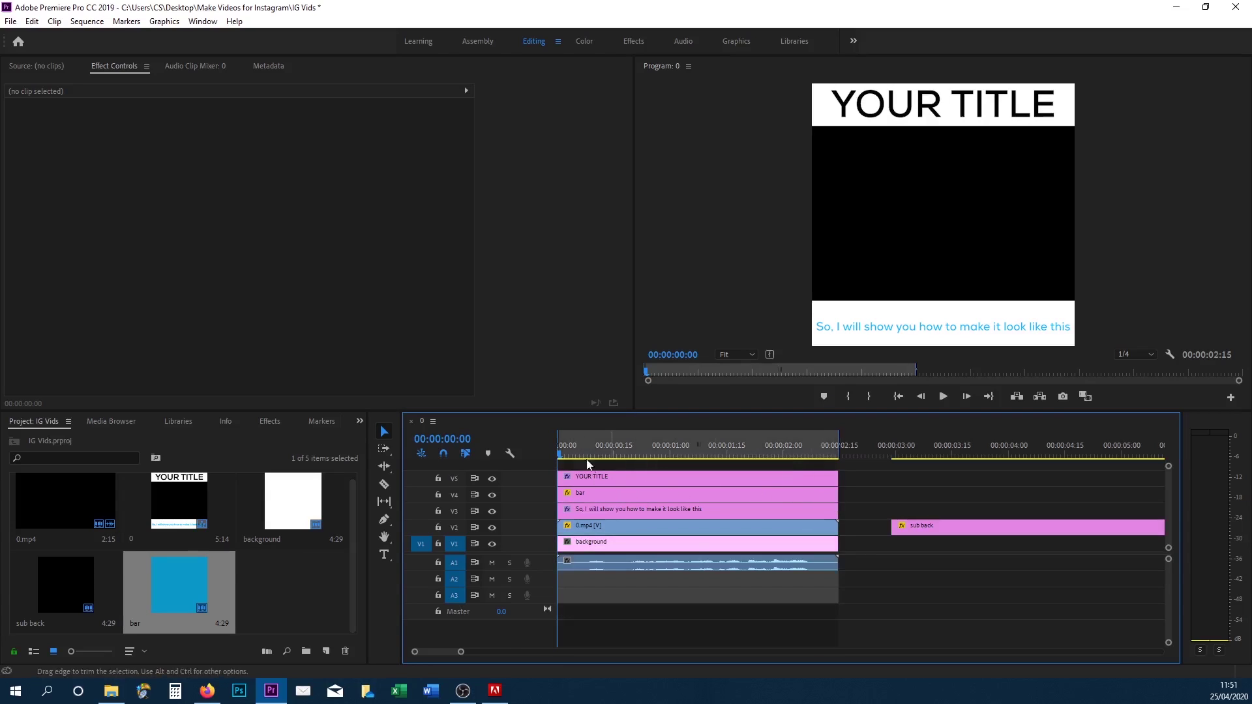
{"action": "left_click", "coordinate": [1138, 354]}
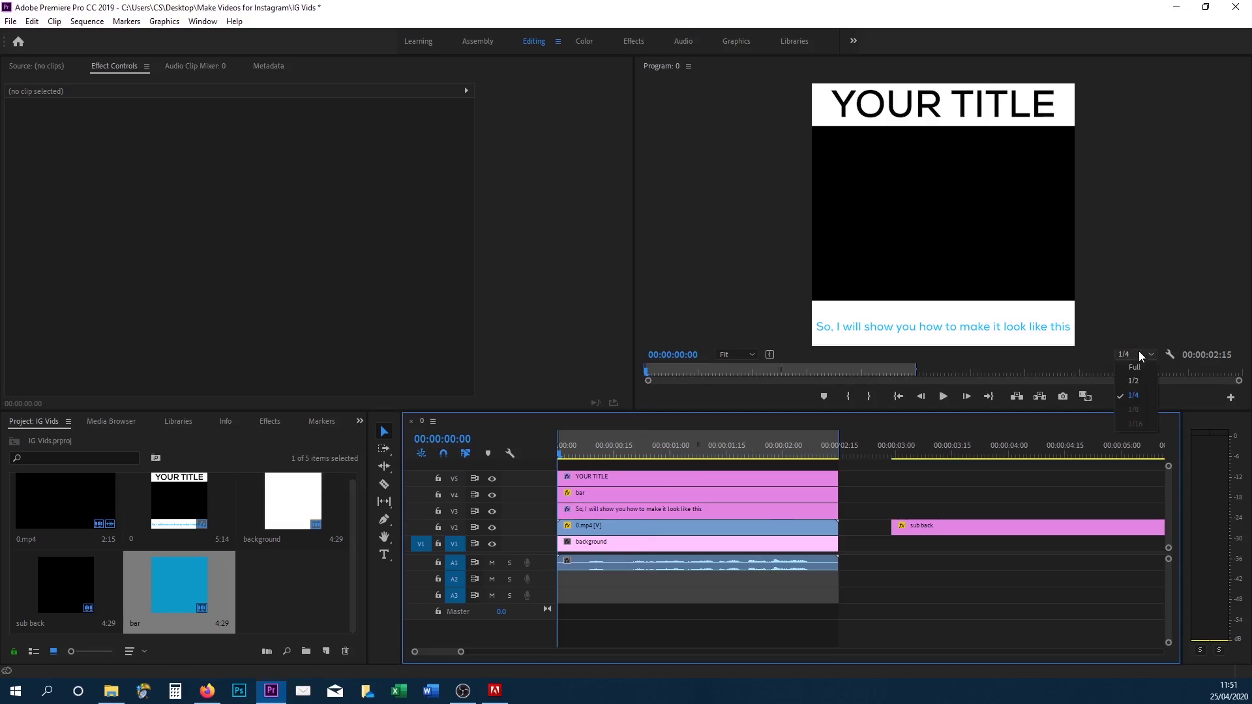
{"action": "left_click", "coordinate": [1145, 366]}
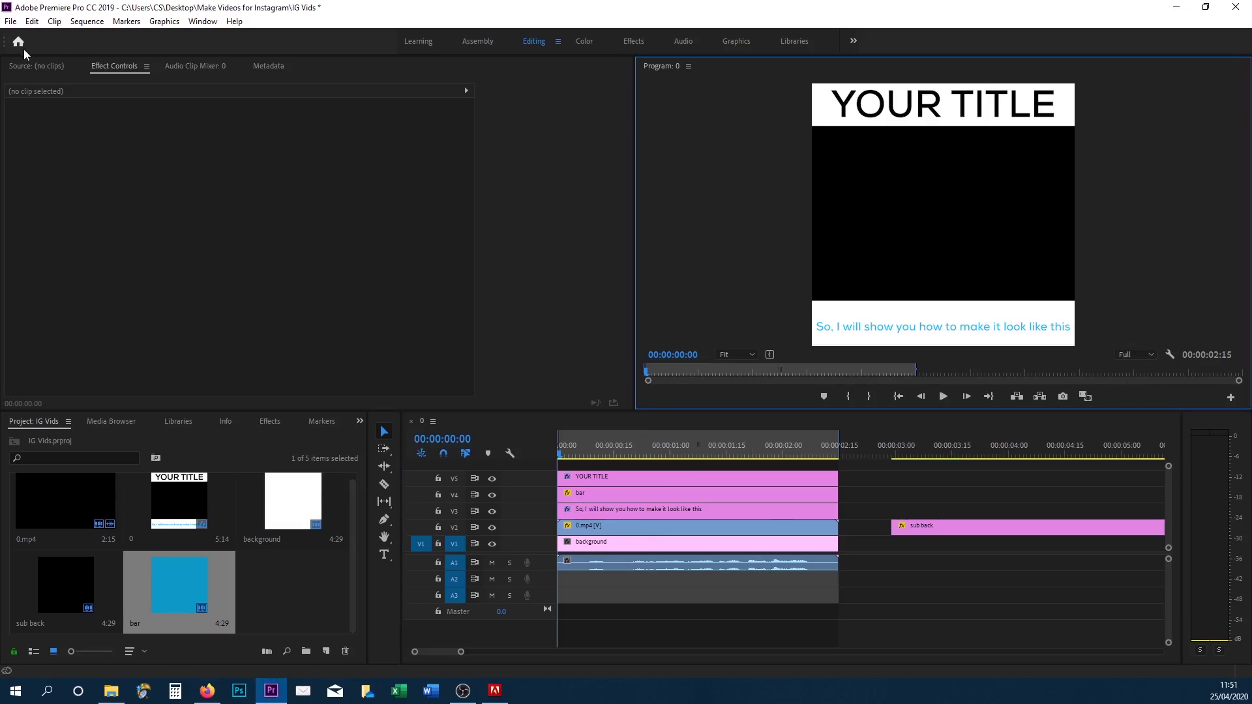
Open the media export settings for the sequence and keep H.264 as the format.
{"action": "left_click", "coordinate": [11, 20]}
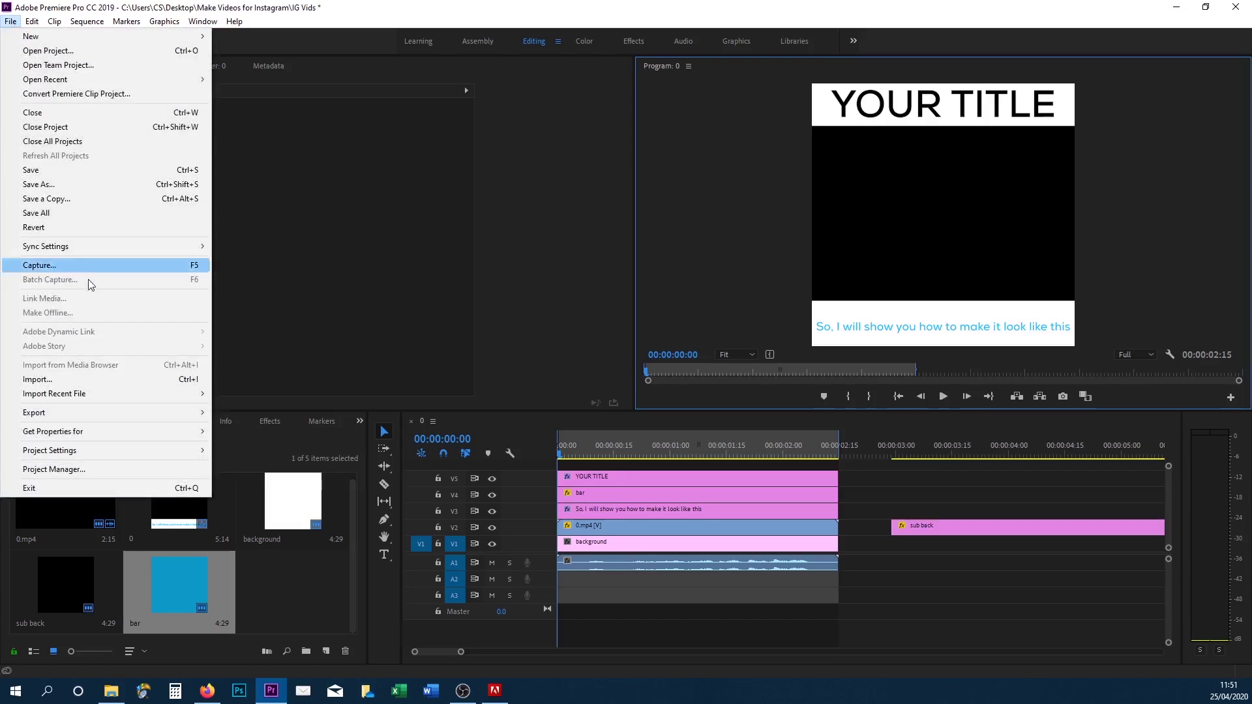
{"action": "mouse_move", "coordinate": [101, 417]}
{"action": "left_click", "coordinate": [245, 415]}
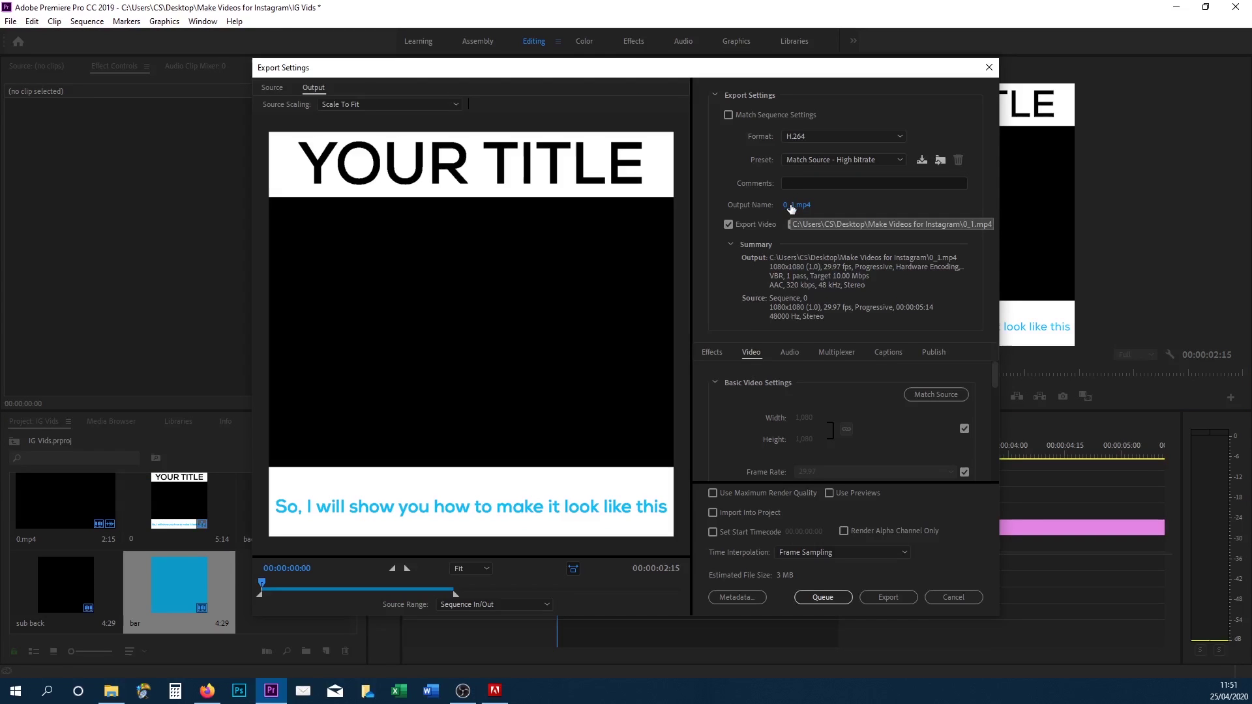
{"action": "left_click", "coordinate": [806, 138]}
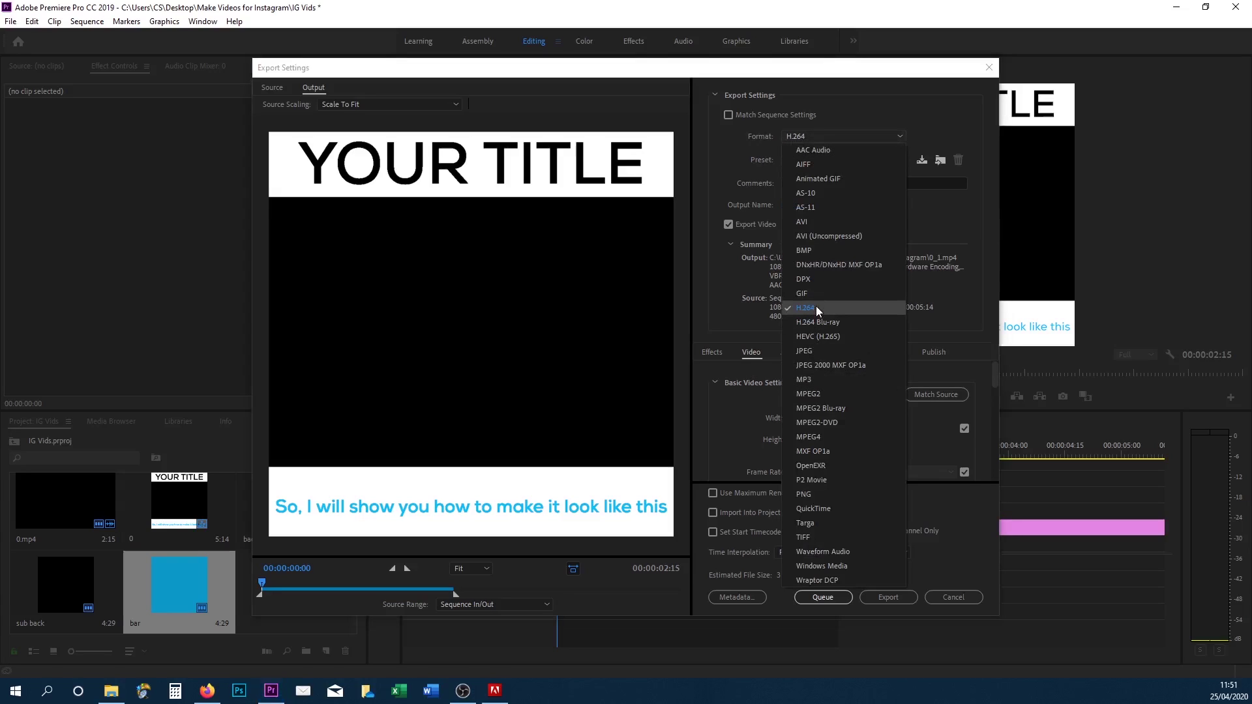
{"action": "left_click", "coordinate": [781, 160]}
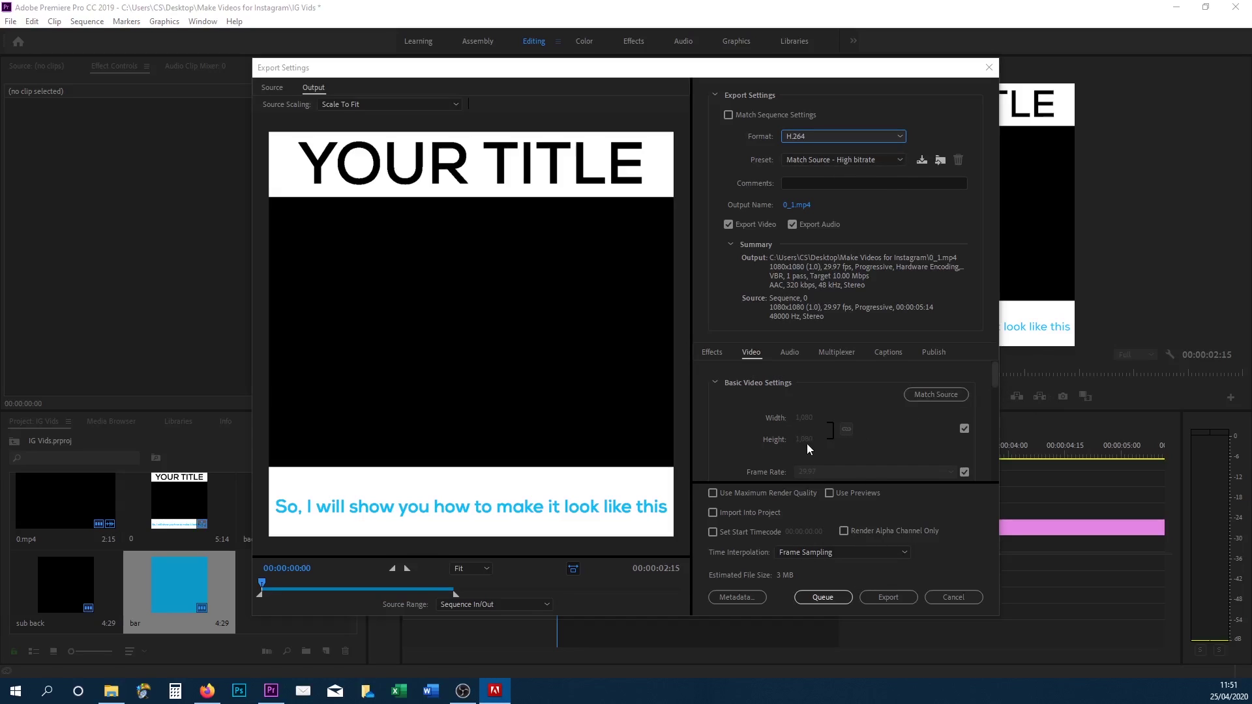
Set the export's target bitrate to 4 Mbps.
{"action": "left_click_drag", "start_coordinate": [993, 379], "coordinate": [994, 454]}
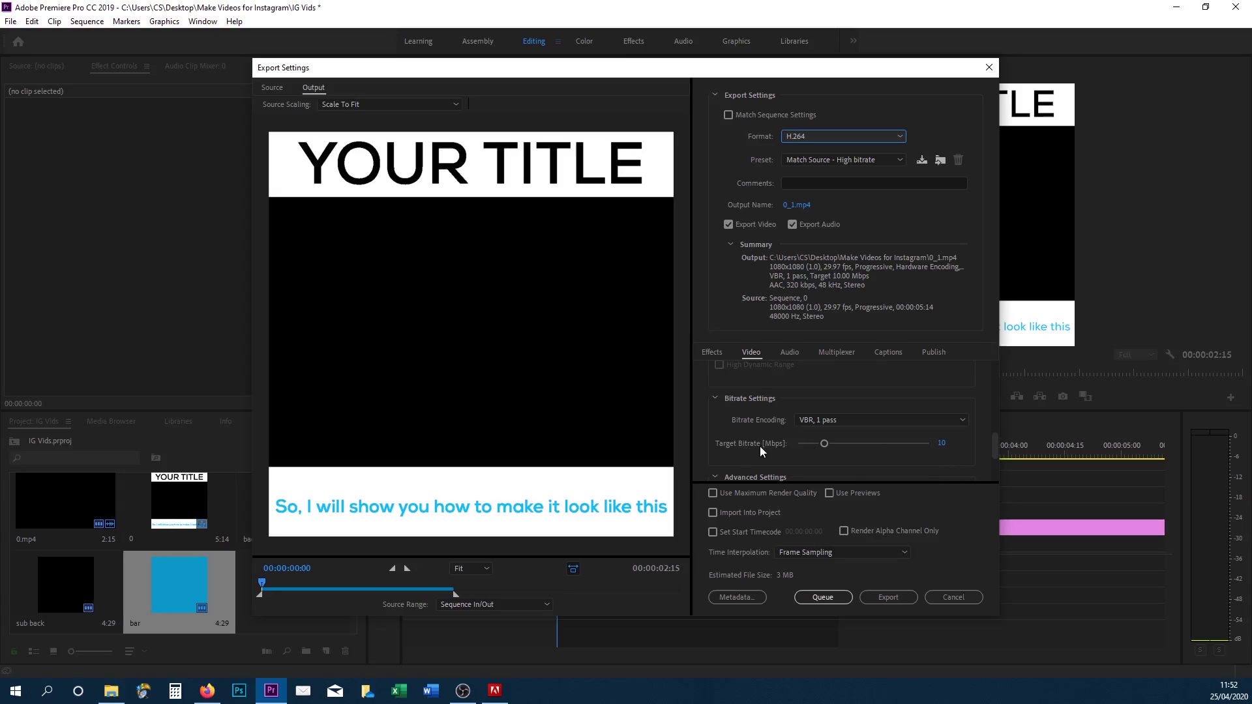
{"action": "left_click", "coordinate": [941, 444]}
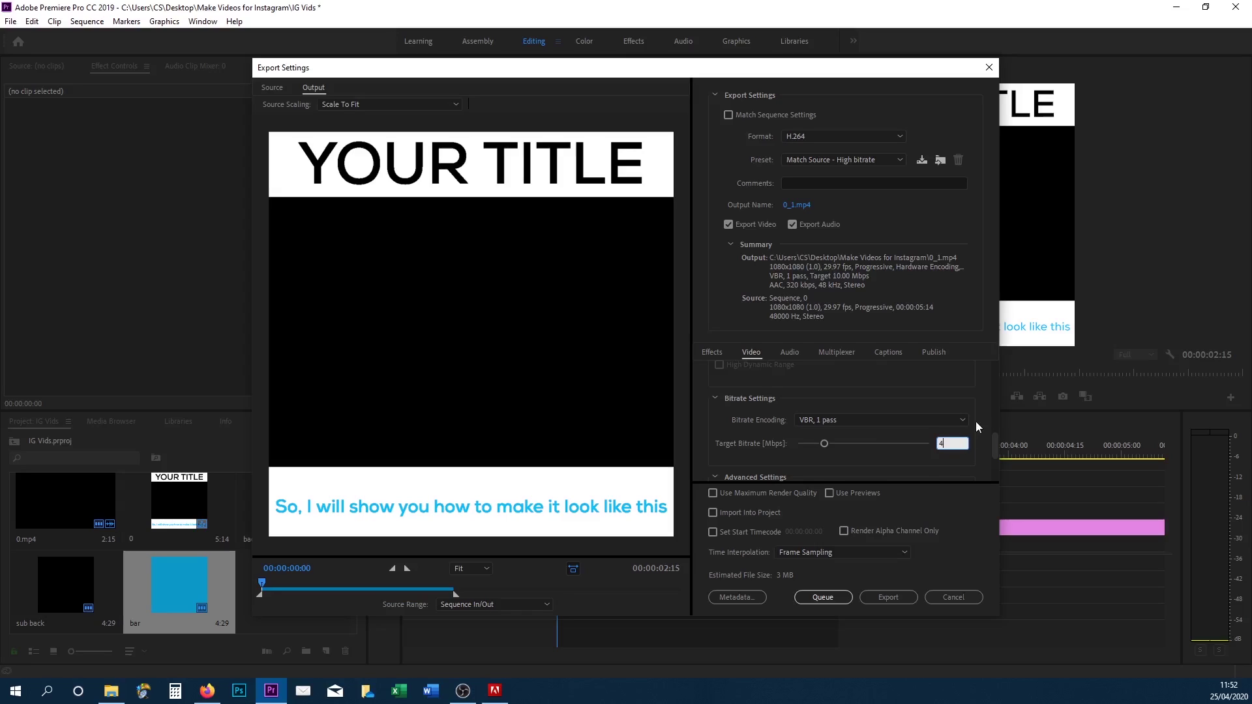
{"action": "key", "text": "Return"}
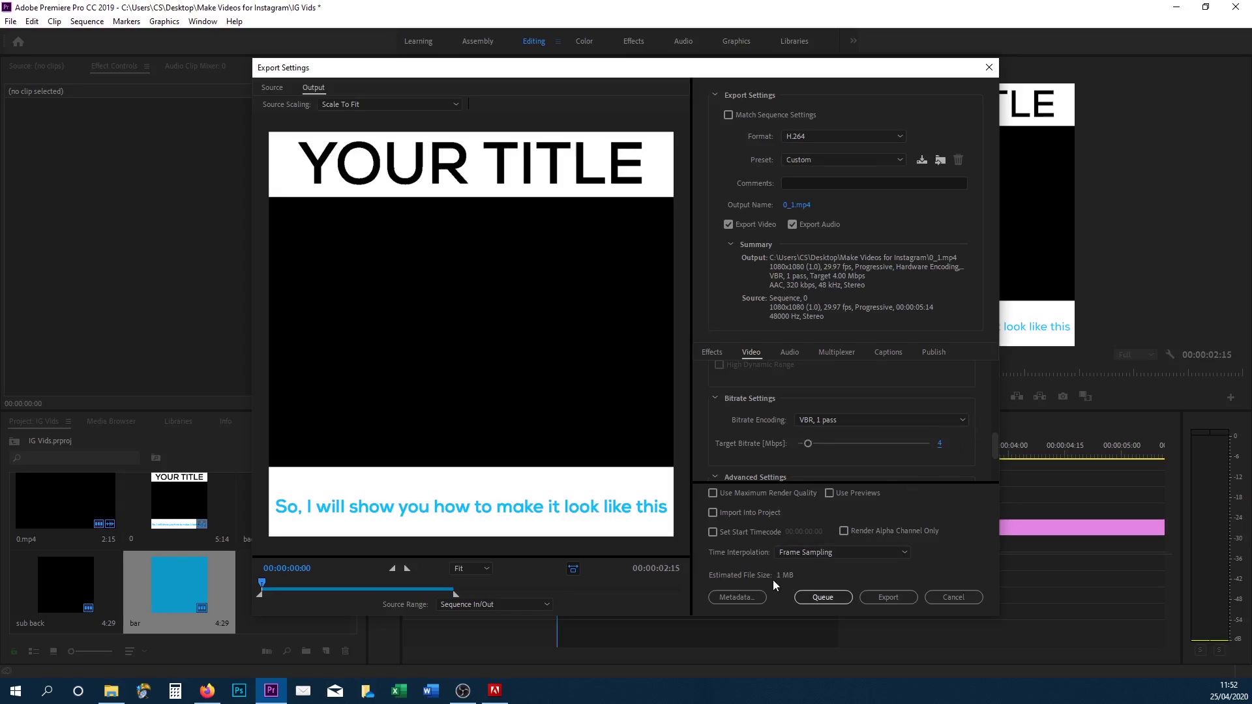